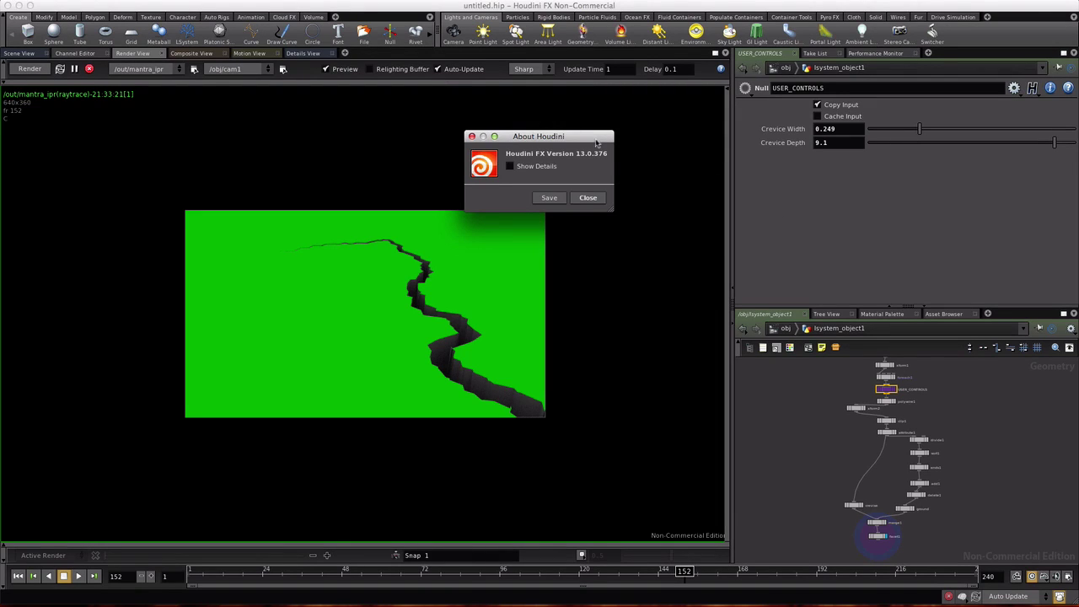
Dismiss the About Houdini dialog and scrub the timeline to watch the crack grow
{"action": "left_click_drag", "start_coordinate": [596, 141], "coordinate": [651, 133]}
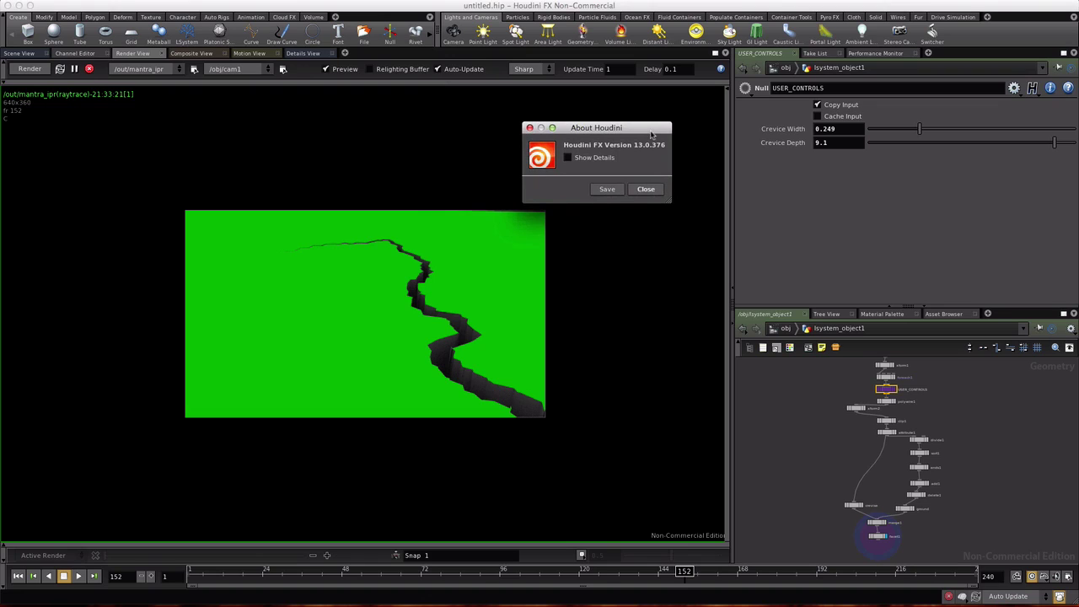
{"action": "left_click", "coordinate": [645, 189]}
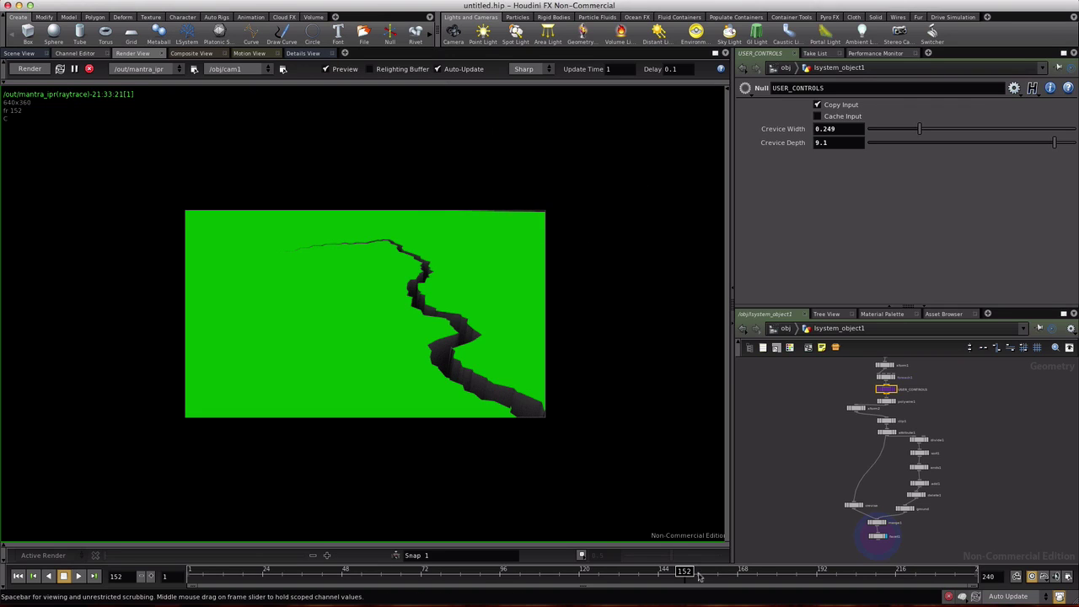
{"action": "left_click_drag", "start_coordinate": [684, 571], "coordinate": [341, 550]}
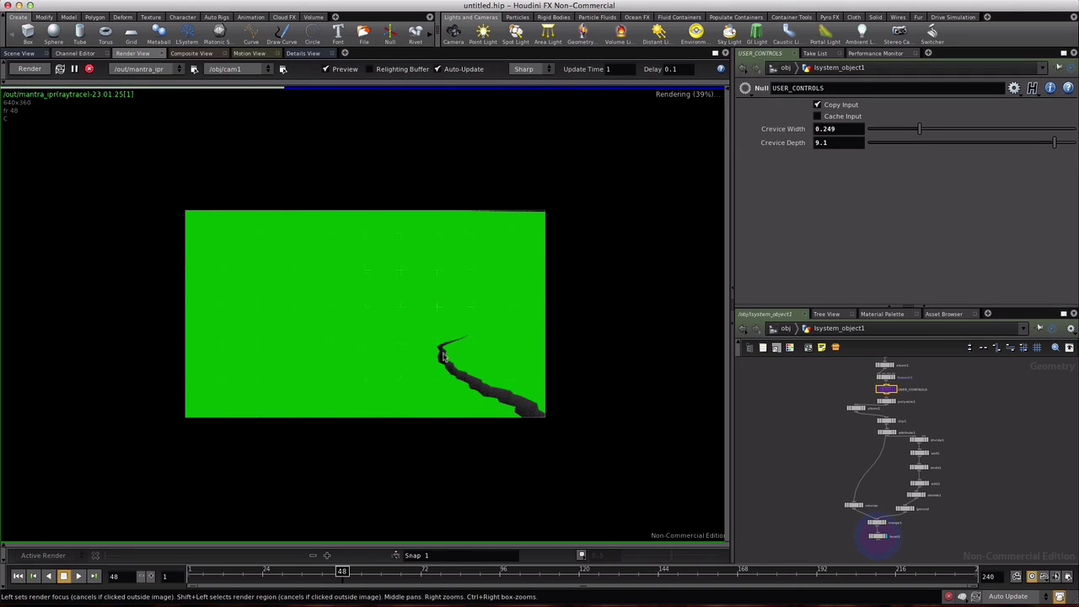
{"action": "left_click_drag", "start_coordinate": [342, 573], "coordinate": [535, 578]}
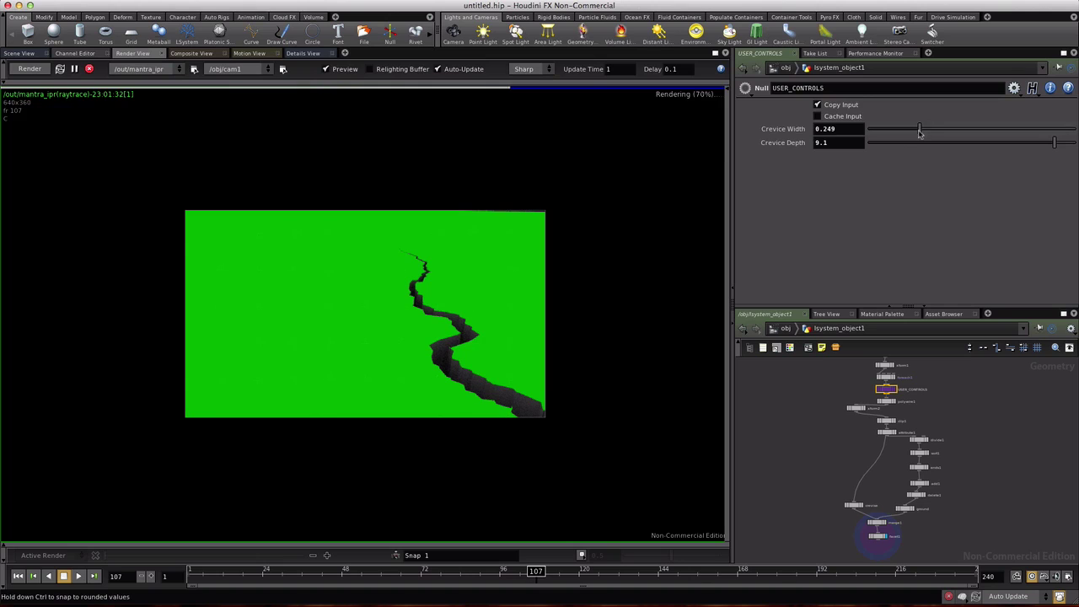
Set Crevice Width to 0.355 and Crevice Depth to 1.12, then view frame 24
{"action": "left_click_drag", "start_coordinate": [920, 132], "coordinate": [942, 132]}
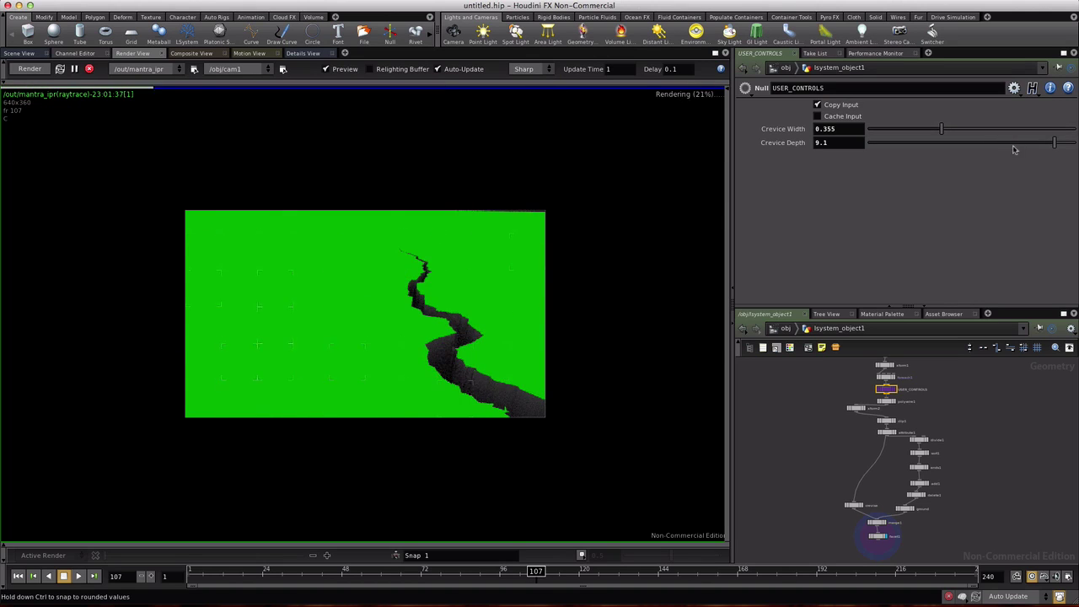
{"action": "left_click_drag", "start_coordinate": [1058, 147], "coordinate": [872, 149]}
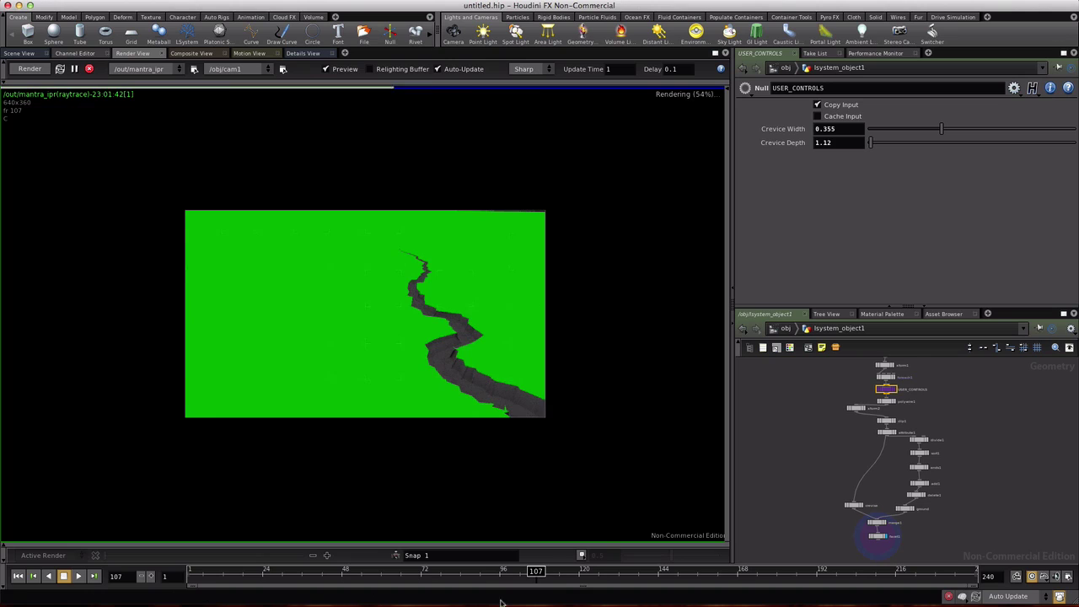
{"action": "left_click_drag", "start_coordinate": [535, 574], "coordinate": [262, 586]}
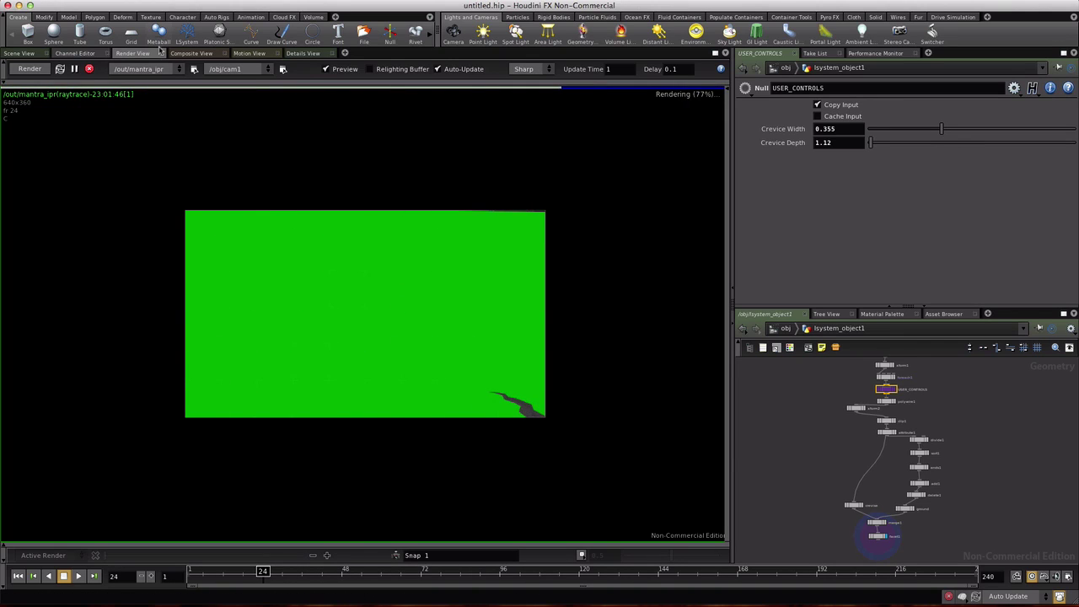
Start a new empty scene, discarding changes to the old one
{"action": "left_click", "coordinate": [94, 0]}
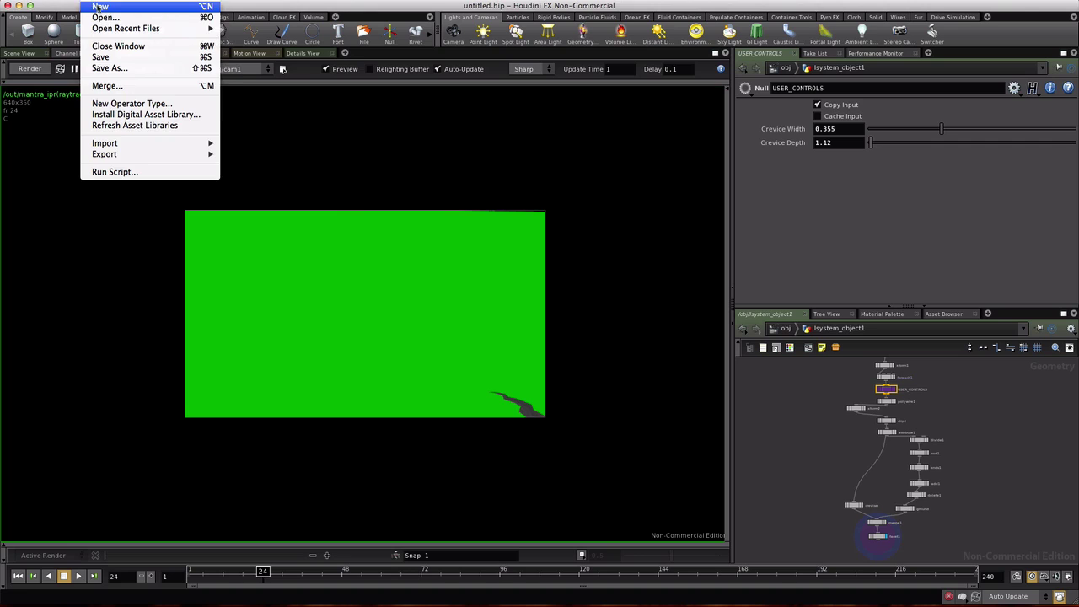
{"action": "left_click", "coordinate": [100, 7]}
{"action": "left_click", "coordinate": [593, 204]}
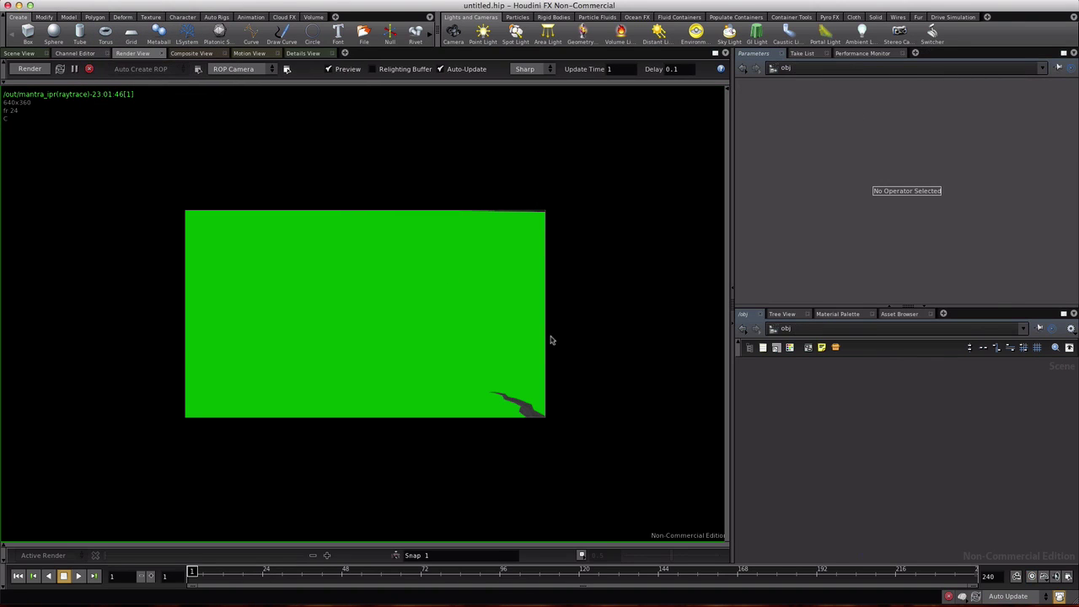
Add an L-system tree object at the origin from the Scene View
{"action": "left_click", "coordinate": [19, 54]}
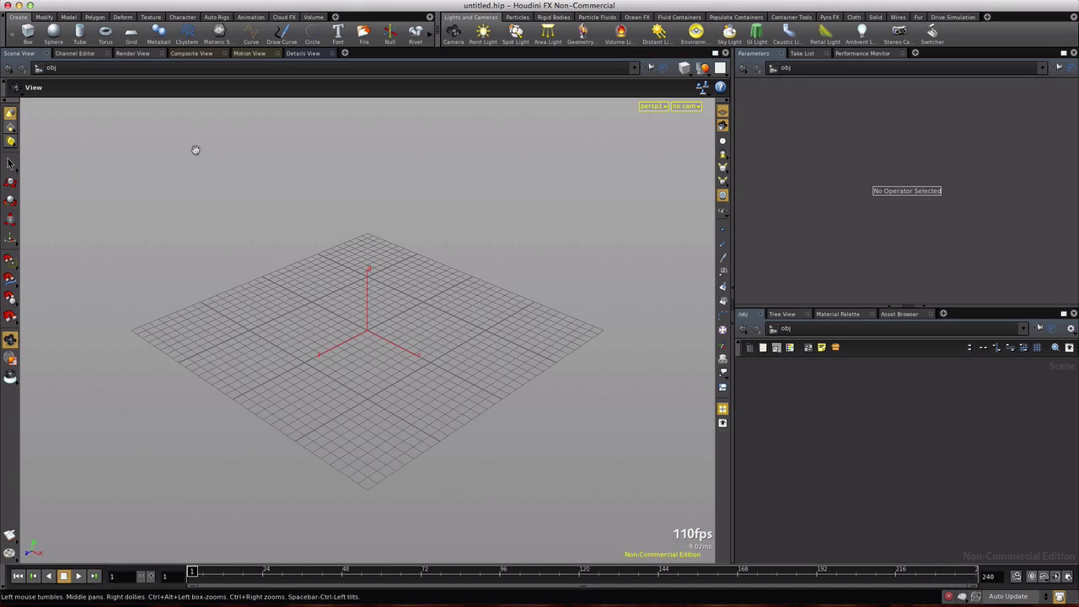
{"action": "left_click", "coordinate": [188, 36]}
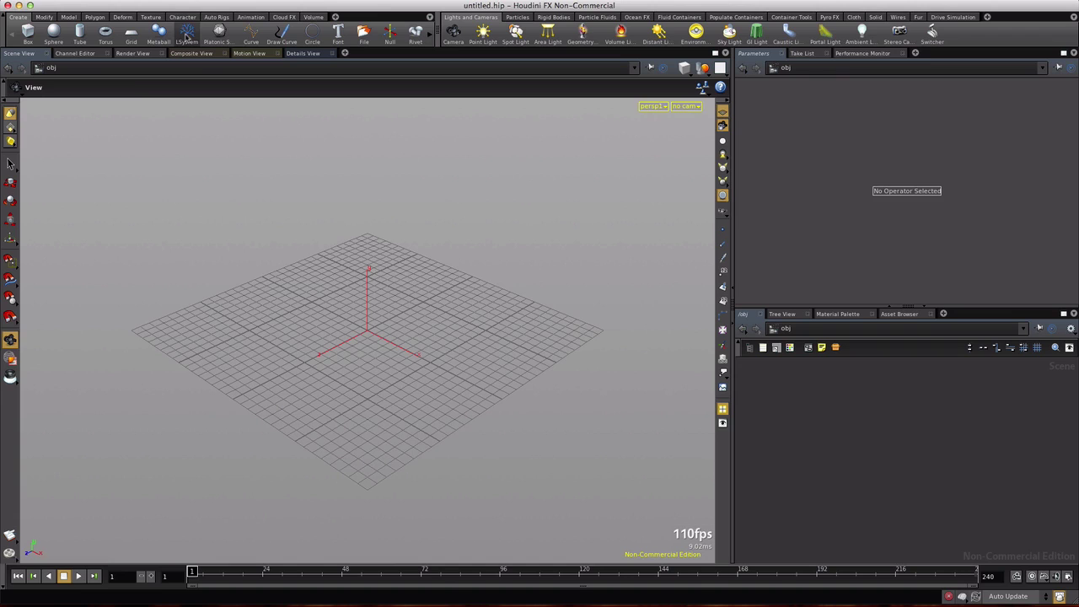
{"action": "left_click", "coordinate": [362, 325]}
{"action": "key", "text": "h"}
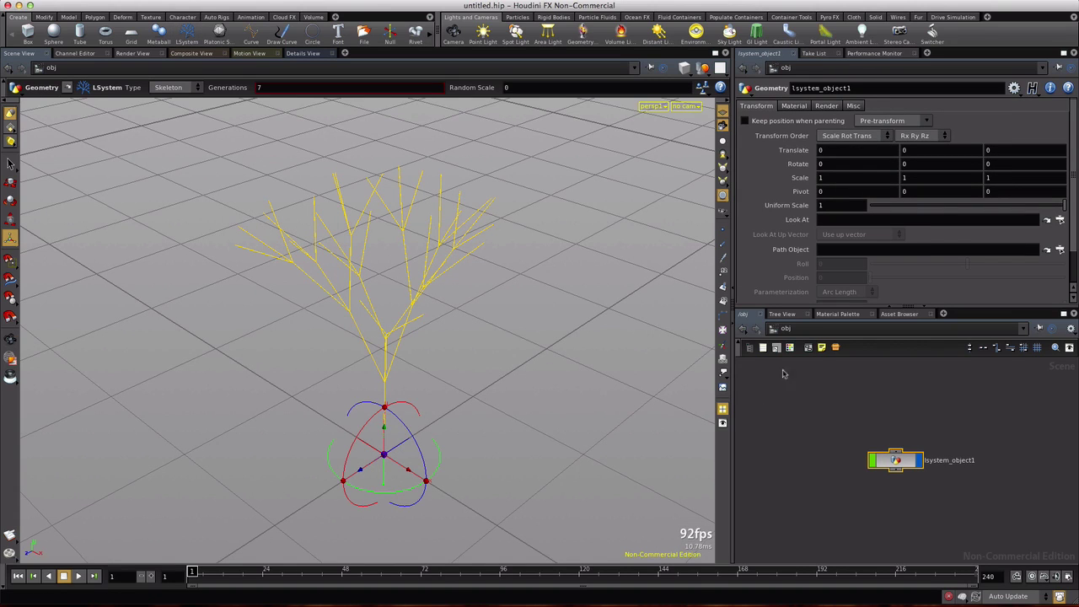
{"action": "left_click", "coordinate": [775, 329]}
Add two Mantra Surface materials to the /shop network
{"action": "left_click", "coordinate": [778, 398]}
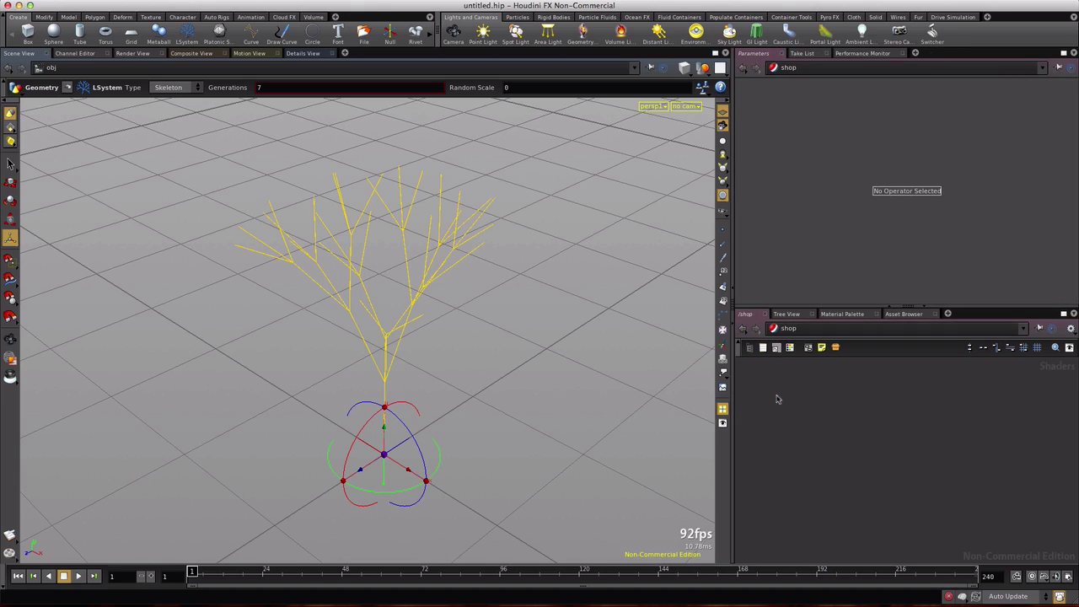
{"action": "left_click", "coordinate": [747, 348]}
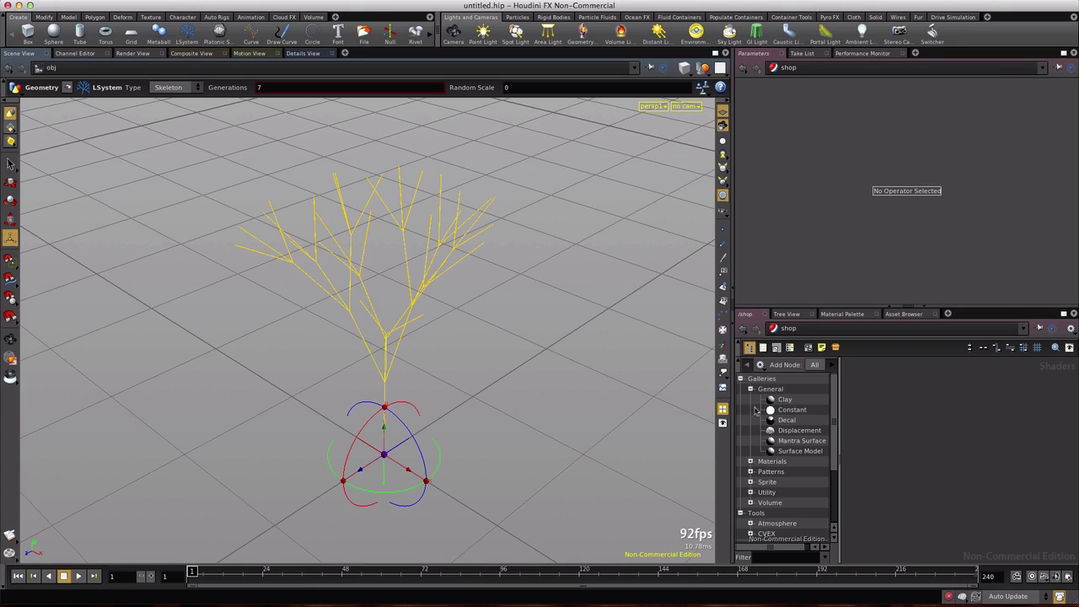
{"action": "left_click", "coordinate": [794, 443]}
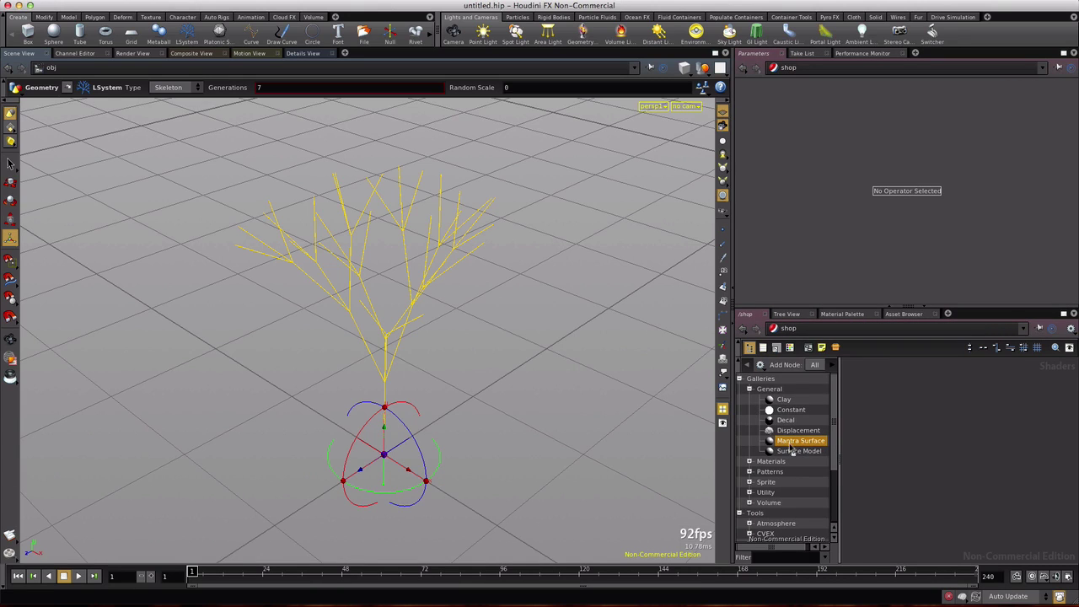
{"action": "left_click_drag", "start_coordinate": [793, 448], "coordinate": [909, 485]}
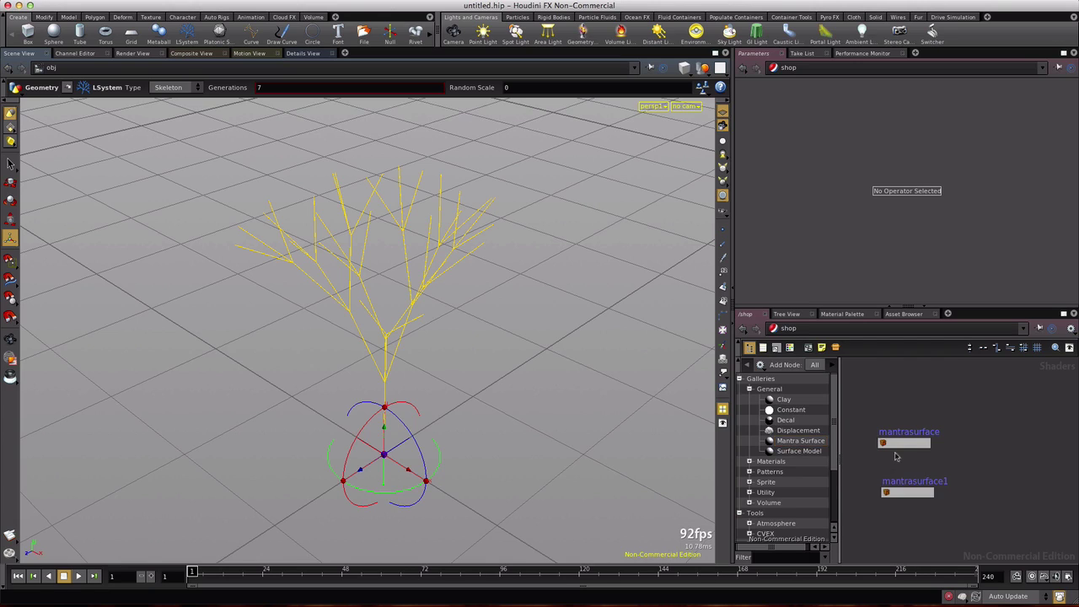
Rename the two materials to 'crevice' and 'ground'
{"action": "double_click", "coordinate": [915, 431]}
{"action": "left_click_drag", "start_coordinate": [947, 431], "coordinate": [861, 425]}
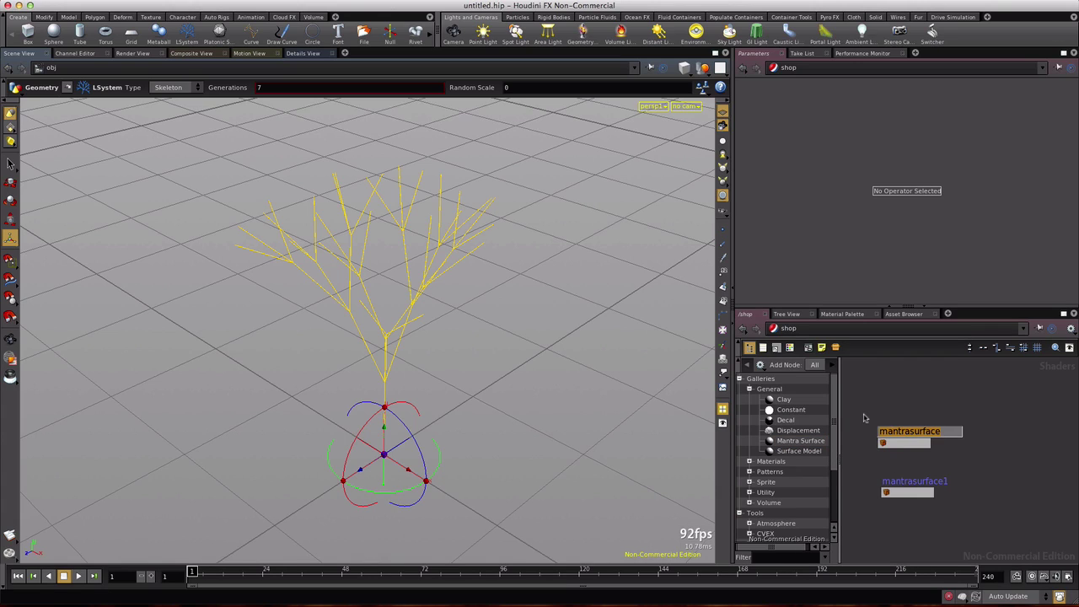
{"action": "type", "text": "crevice"}
{"action": "key", "text": "Return"}
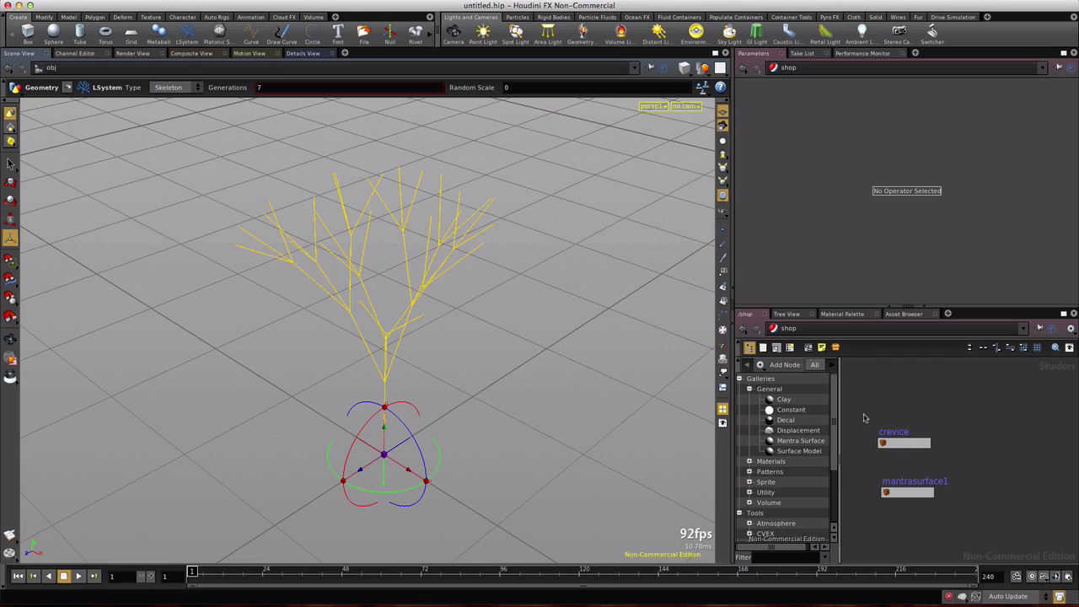
{"action": "double_click", "coordinate": [940, 477]}
{"action": "left_click_drag", "start_coordinate": [951, 481], "coordinate": [861, 487]}
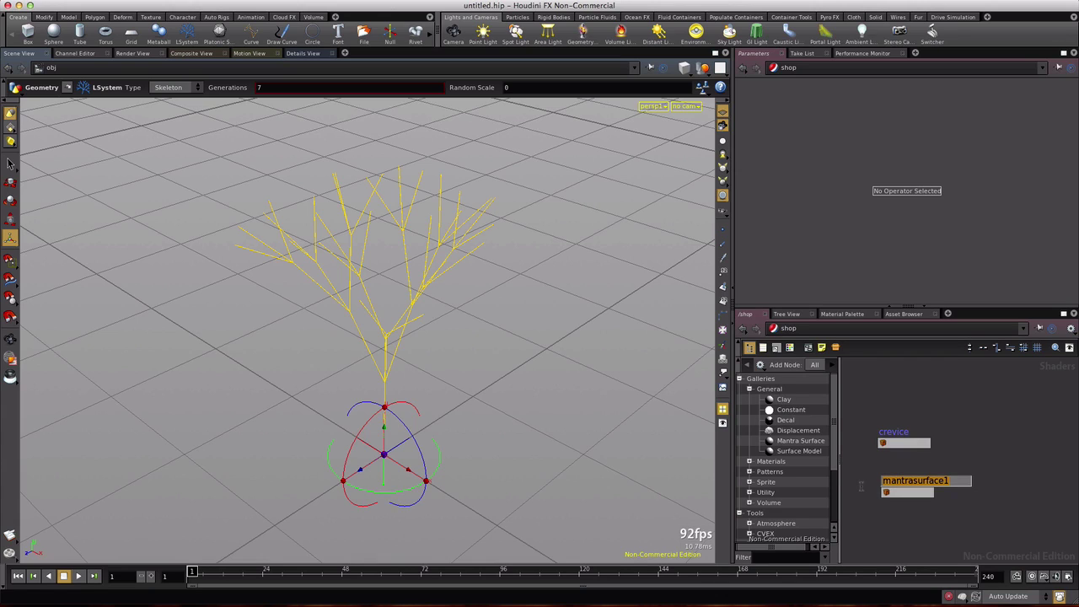
{"action": "type", "text": "ground"}
{"action": "key", "text": "Return"}
Give the ground material a lime-green base colour (0.5418, 0.9, 0.1836)
{"action": "left_click", "coordinate": [903, 494]}
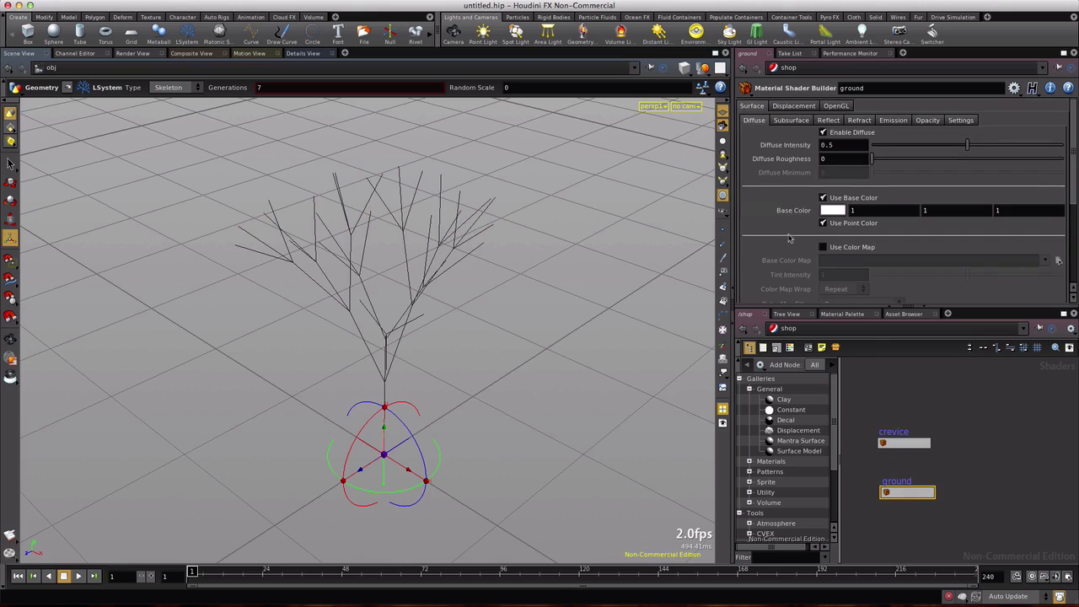
{"action": "left_click", "coordinate": [831, 211]}
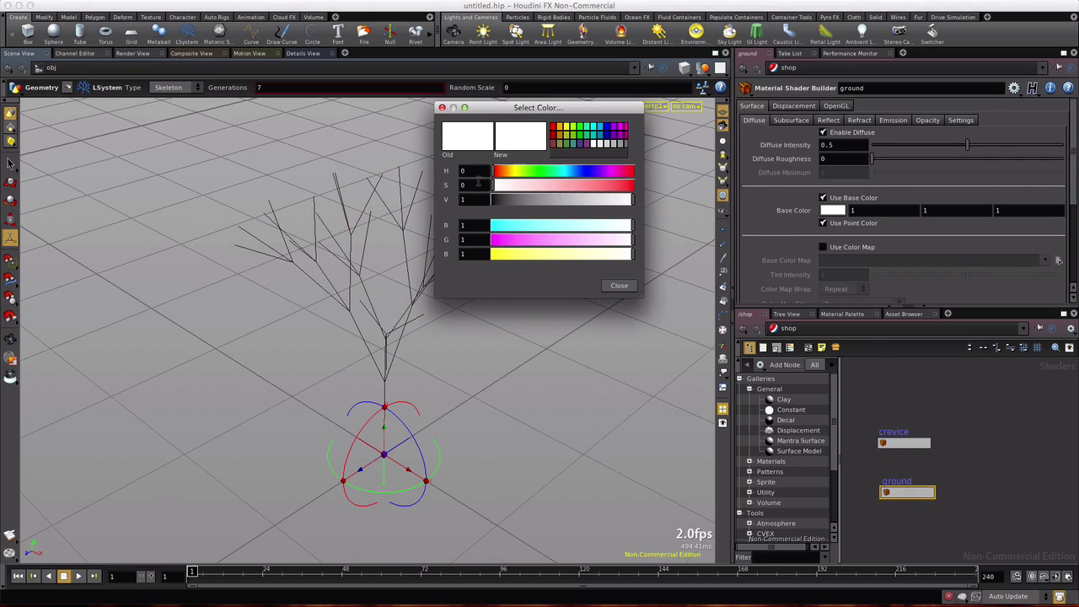
{"action": "left_click", "coordinate": [574, 129]}
{"action": "left_click_drag", "start_coordinate": [594, 185], "coordinate": [604, 185]}
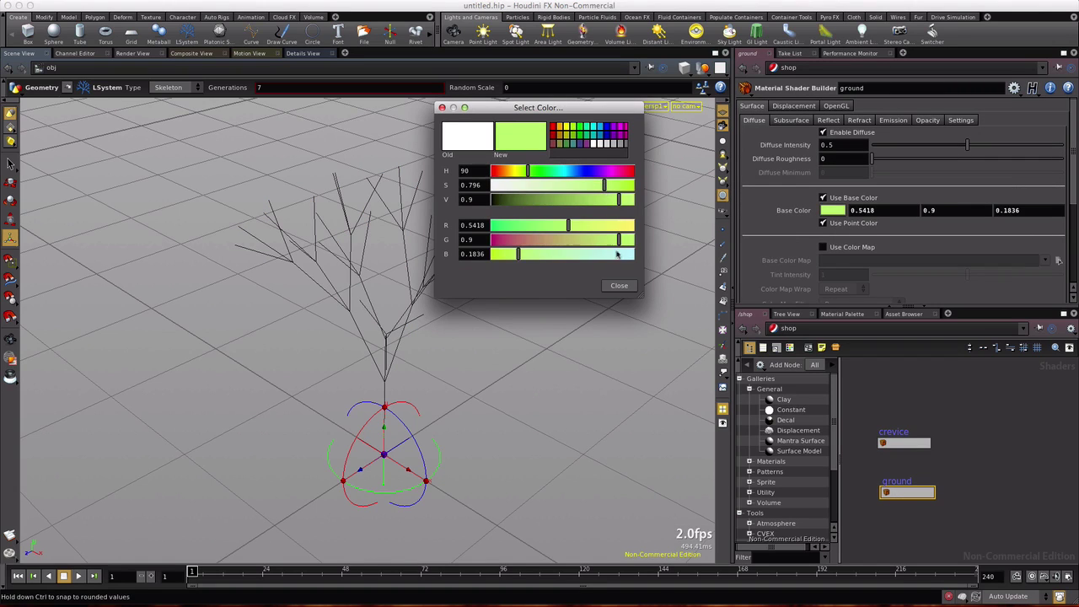
{"action": "left_click", "coordinate": [619, 285]}
Give the crevice material a near-black grey base colour of 0.096
{"action": "left_click", "coordinate": [916, 438]}
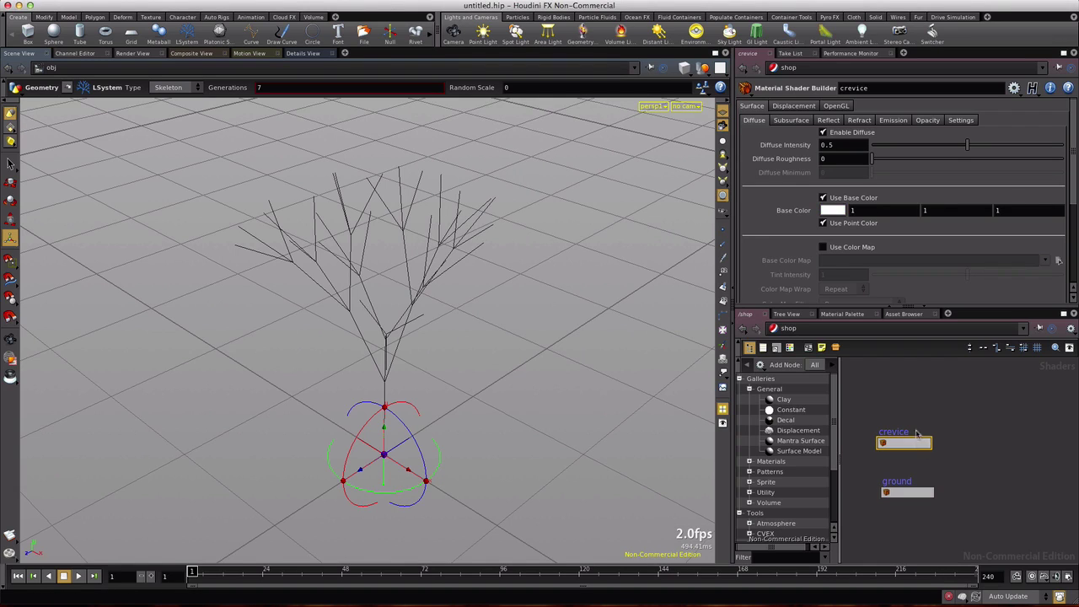
{"action": "left_click", "coordinate": [831, 212]}
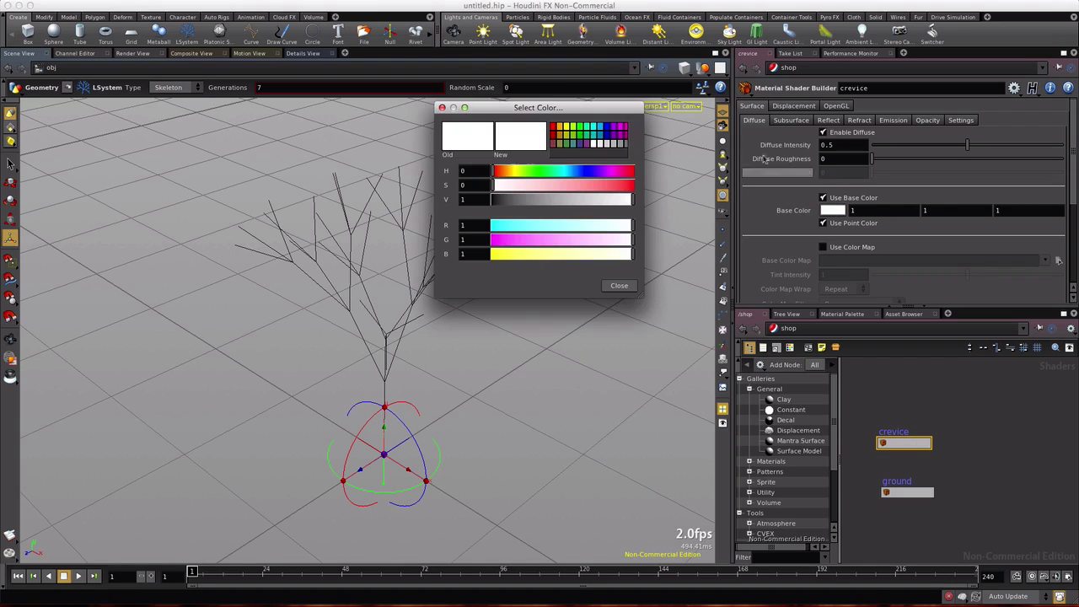
{"action": "left_click", "coordinate": [625, 144]}
{"action": "left_click", "coordinate": [506, 200]}
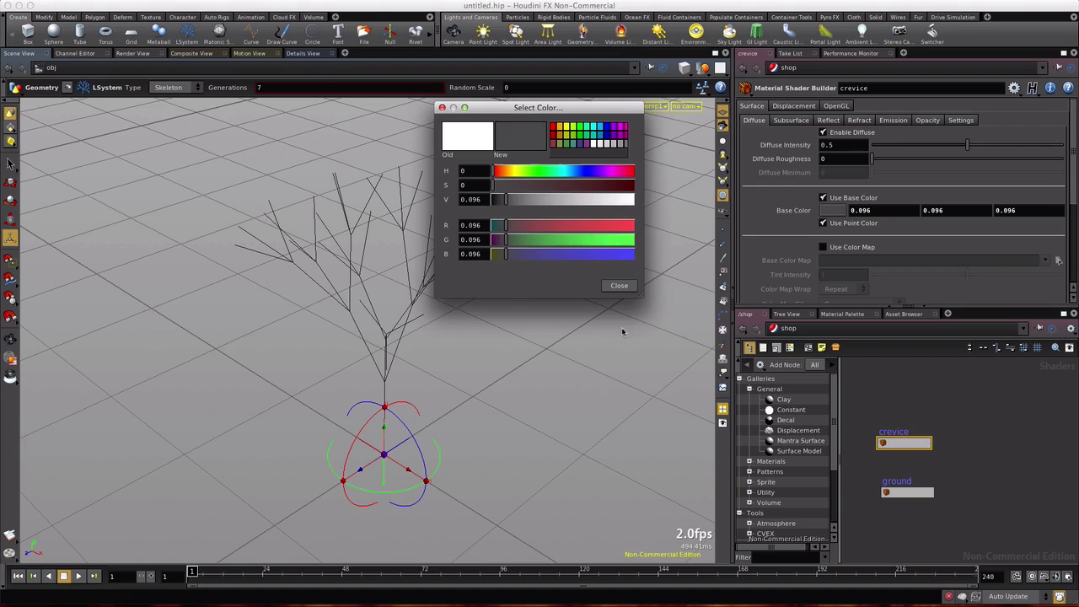
{"action": "left_click", "coordinate": [619, 286]}
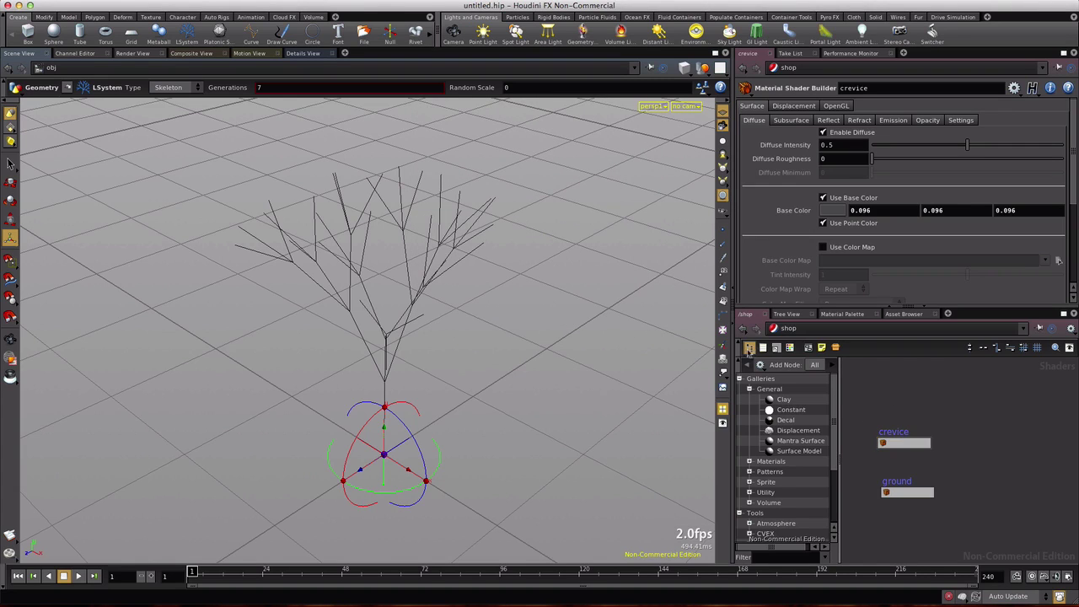
{"action": "left_click", "coordinate": [750, 348]}
Return to /obj, go inside lsystem_object1, frame lsystem1 and show its parameter presets
{"action": "left_click", "coordinate": [774, 328]}
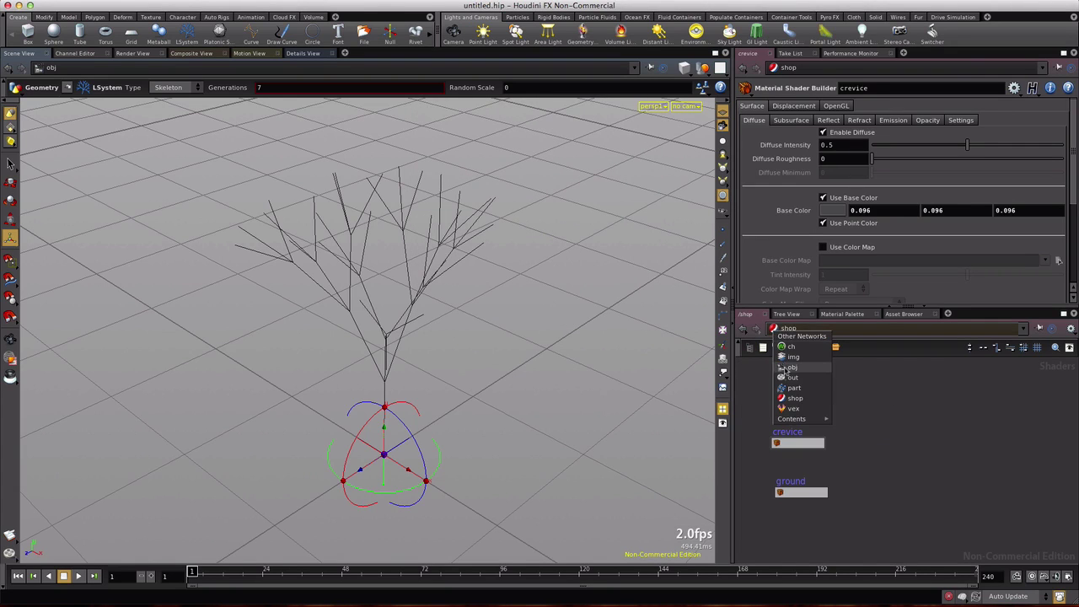
{"action": "left_click", "coordinate": [789, 368]}
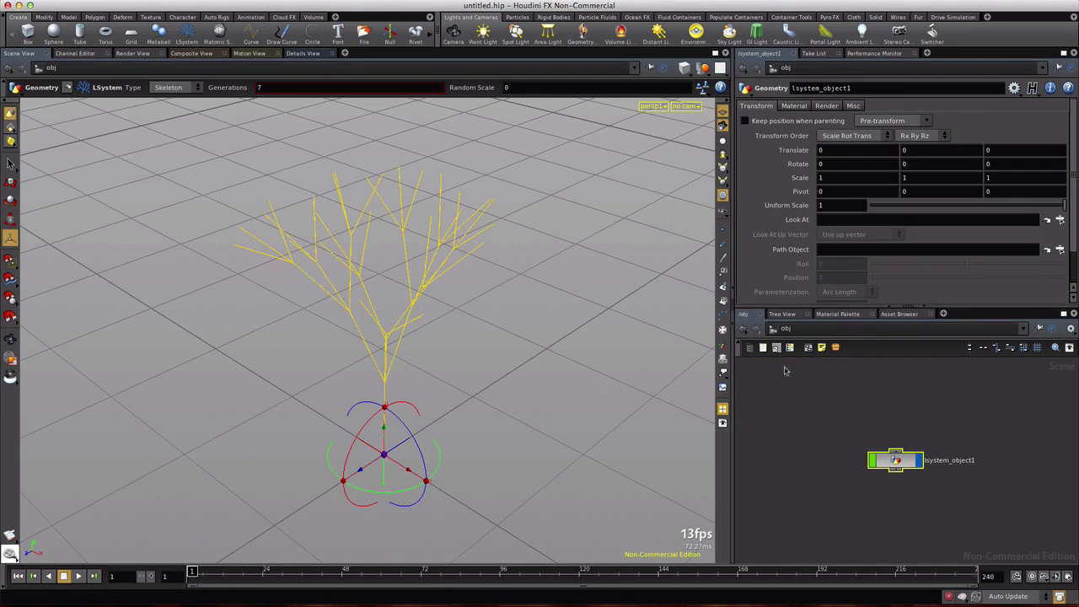
{"action": "double_click", "coordinate": [892, 462]}
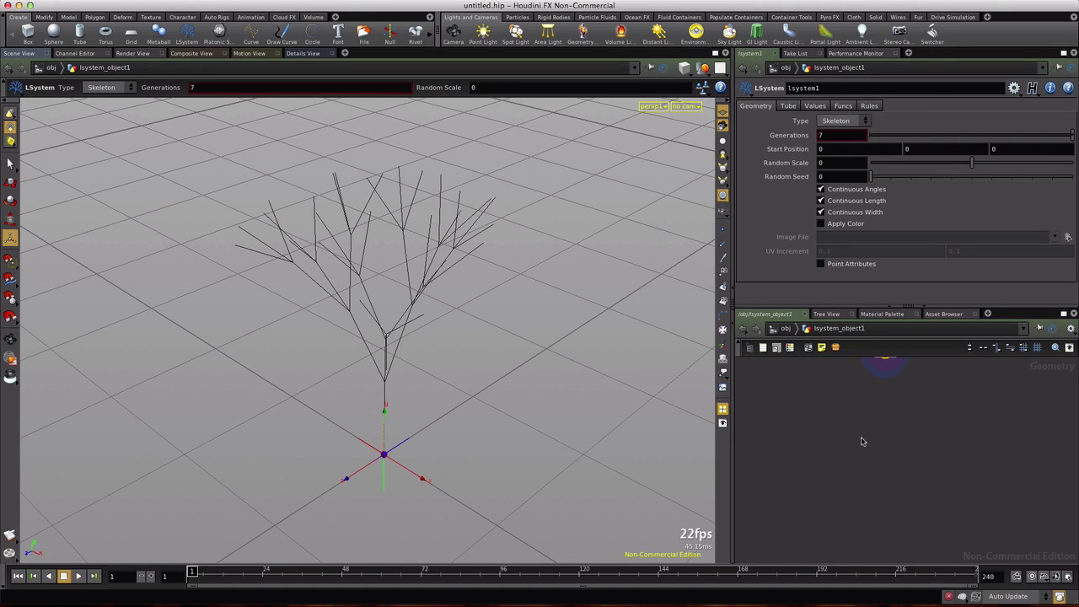
{"action": "key", "text": "h"}
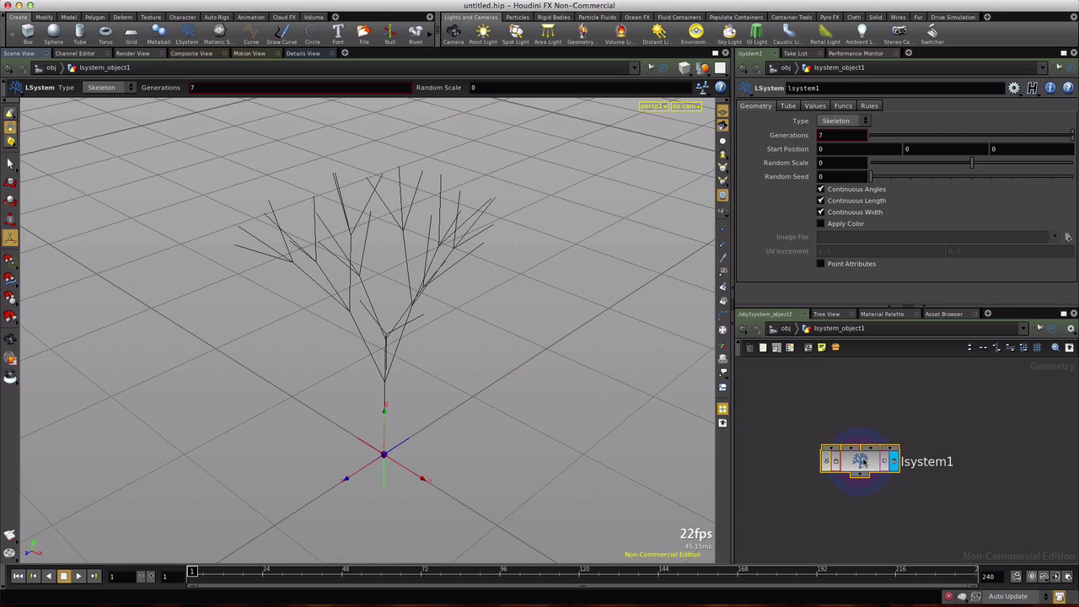
{"action": "left_click", "coordinate": [1014, 89]}
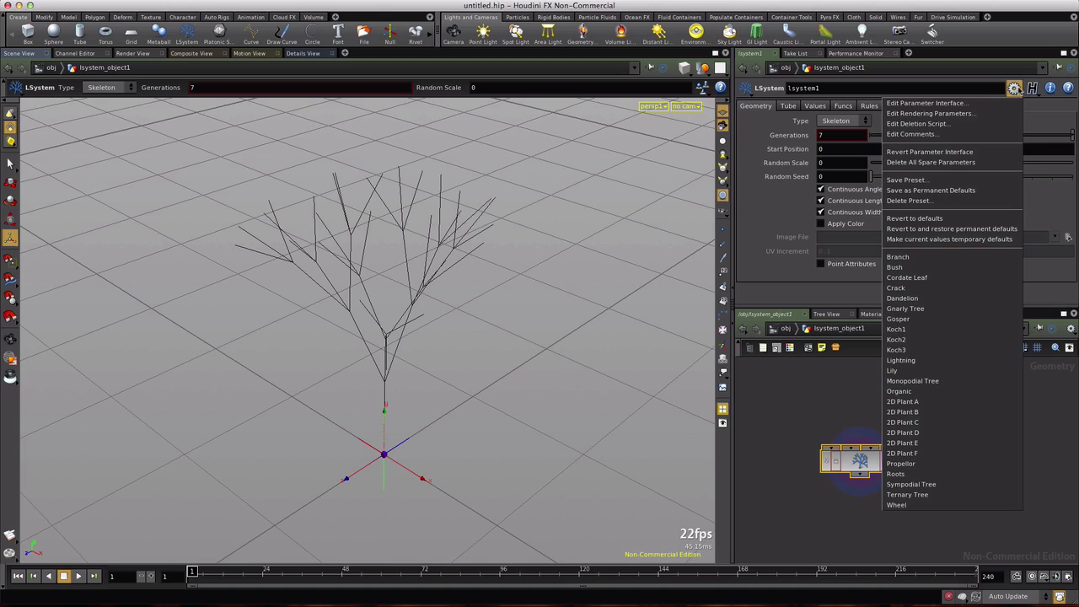
Apply the Crack preset to lsystem1, preview its growth in playback, then stop at frame 1
{"action": "left_click", "coordinate": [910, 289]}
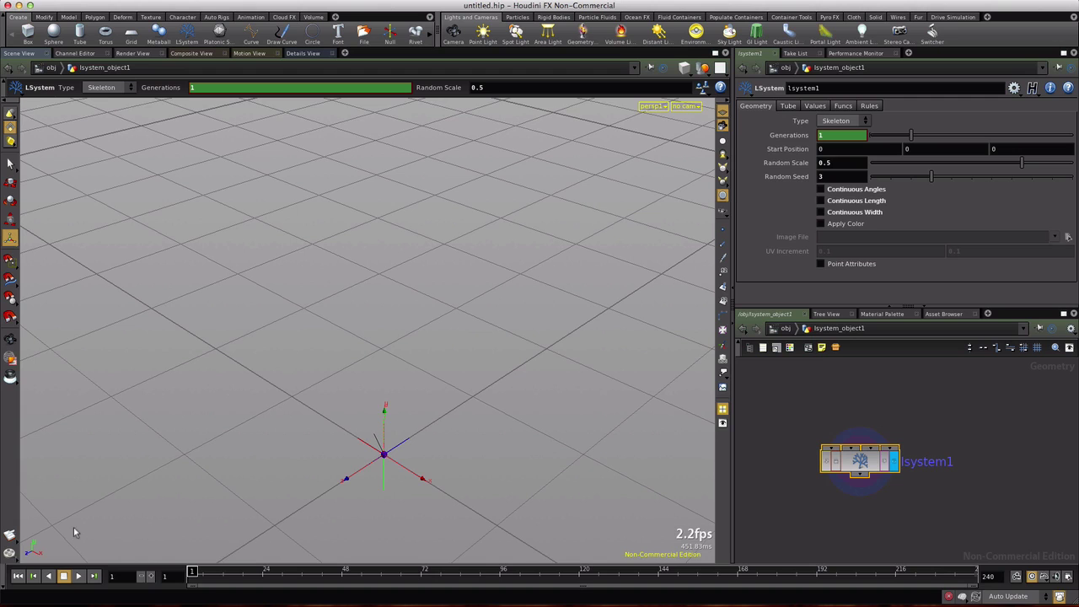
{"action": "left_click", "coordinate": [79, 576]}
{"action": "key", "text": "Escape"}
{"action": "left_click_drag", "start_coordinate": [366, 410], "coordinate": [375, 374]}
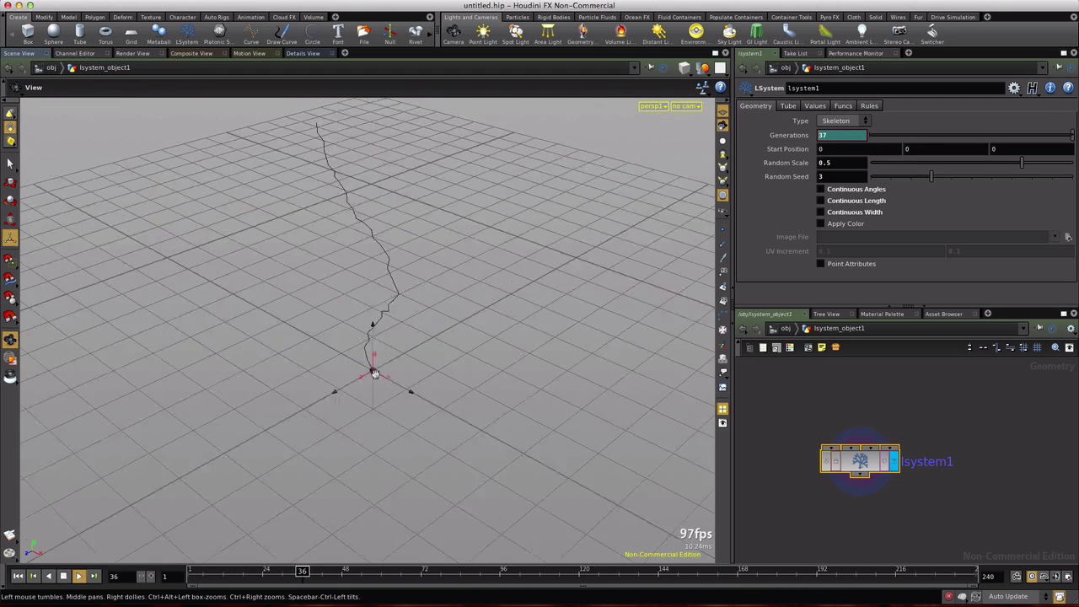
{"action": "key", "text": "h"}
{"action": "key", "text": "Return"}
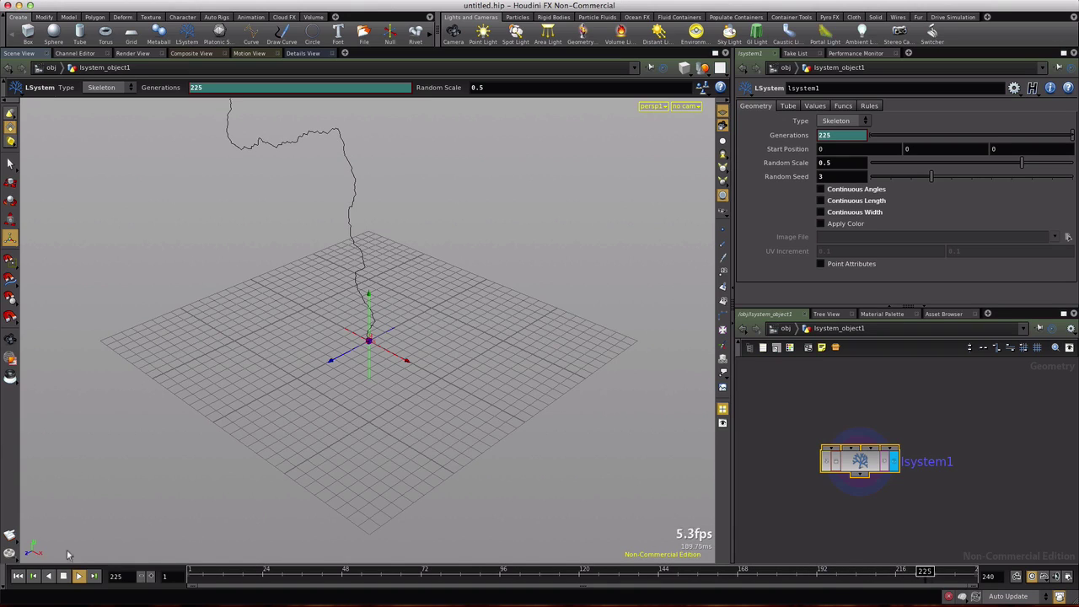
{"action": "left_click", "coordinate": [63, 576]}
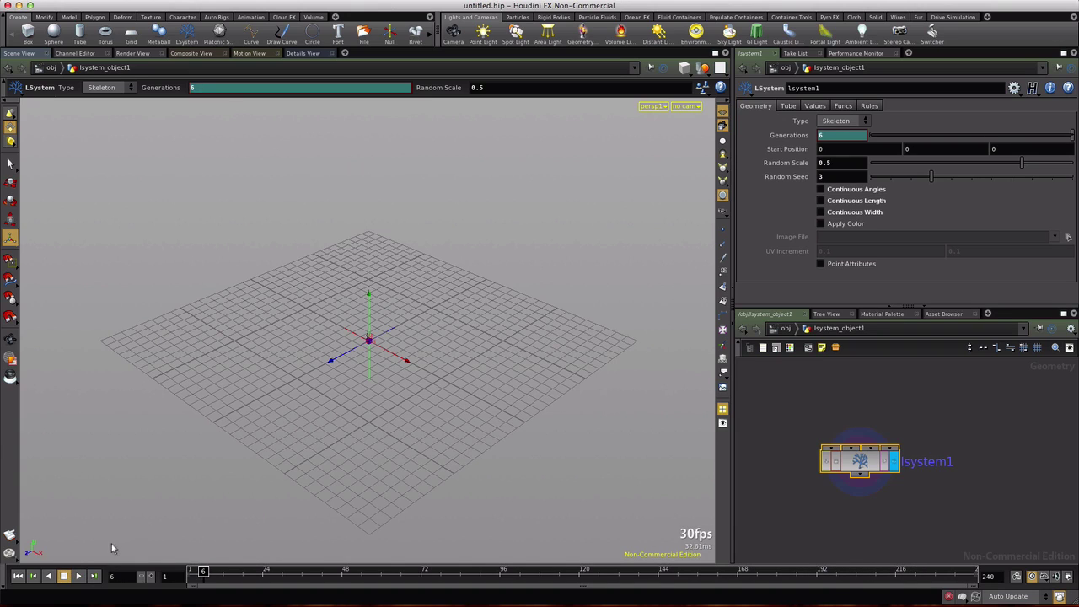
{"action": "left_click", "coordinate": [32, 574]}
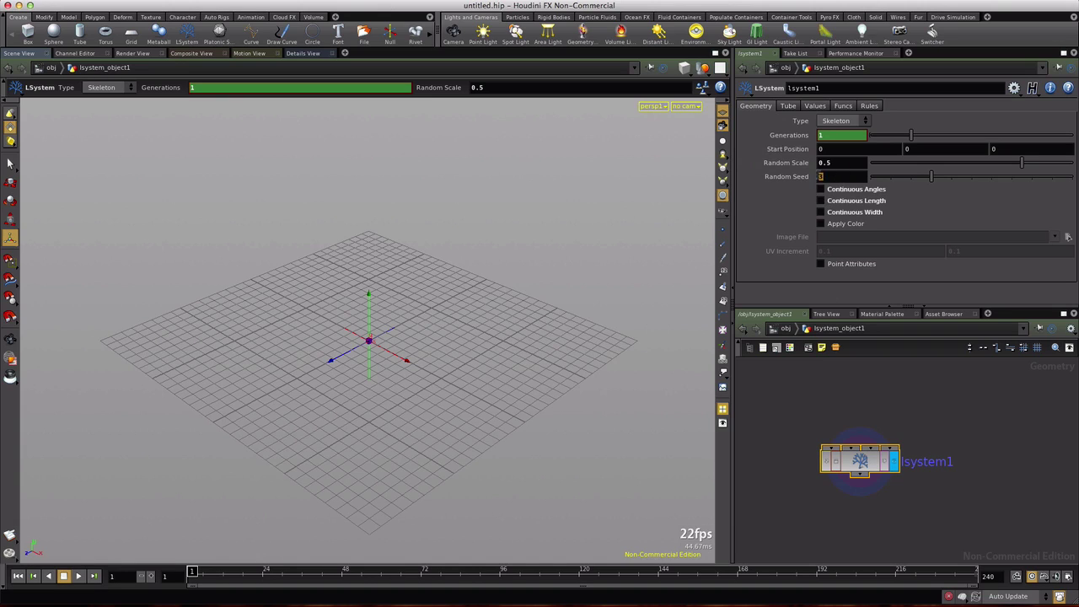
Set the L-system's Random Seed to 7 and its Step Size to 0.25
{"action": "key", "text": "Return"}
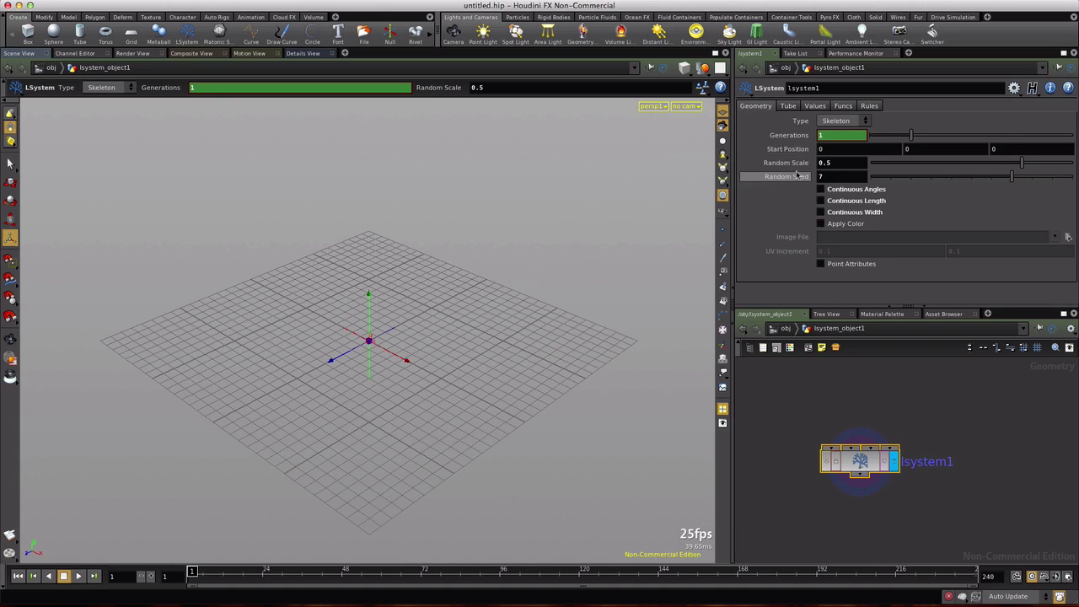
{"action": "left_click", "coordinate": [815, 106]}
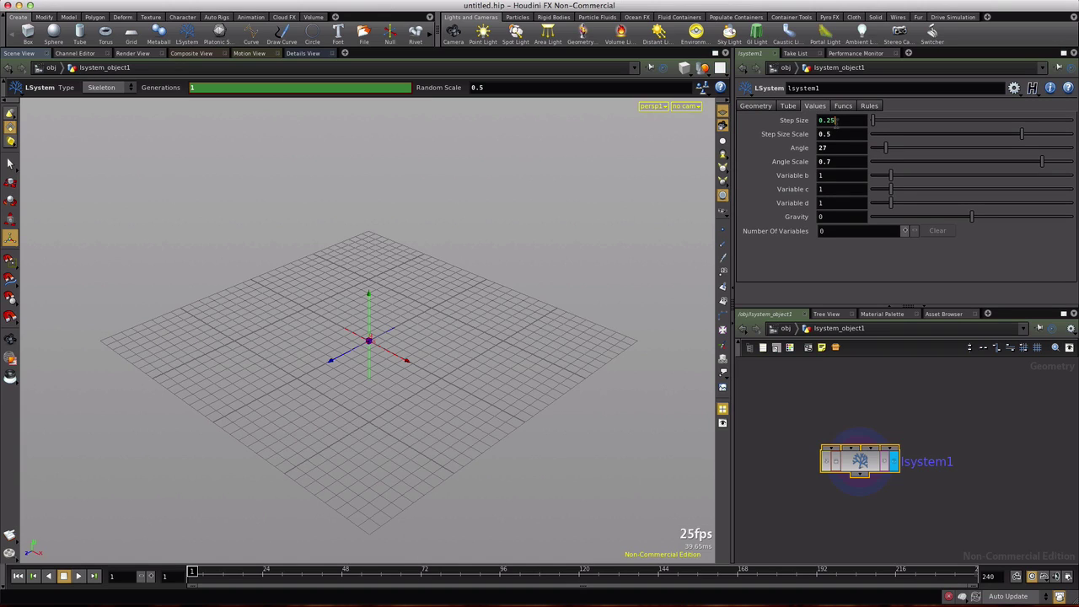
{"action": "left_click", "coordinate": [836, 121]}
{"action": "type", "text": "0.25"}
{"action": "key", "text": "Return"}
{"action": "left_click", "coordinate": [749, 106]}
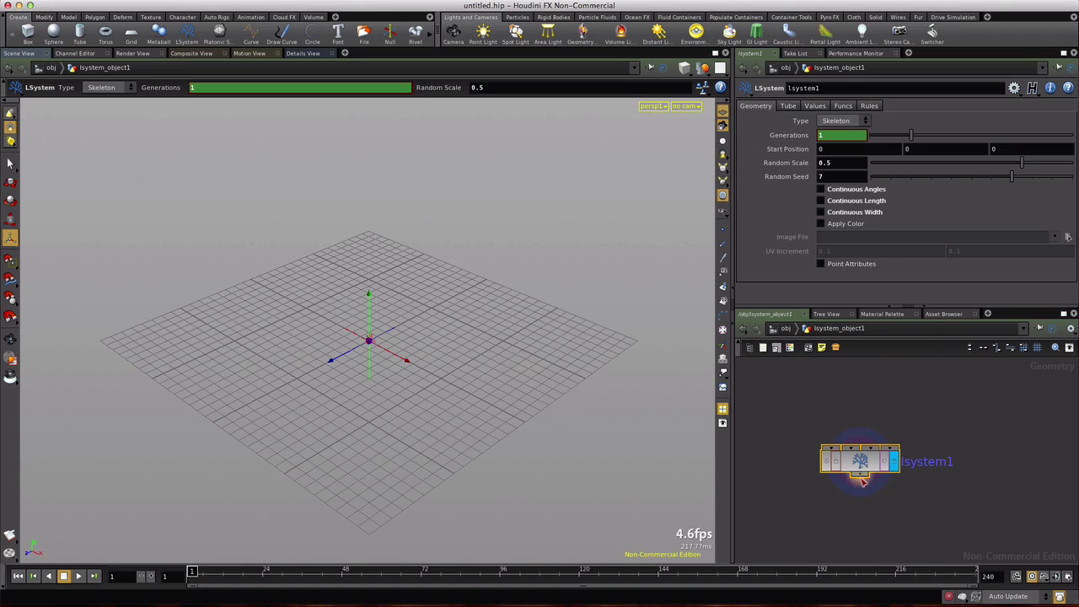
{"action": "left_click", "coordinate": [861, 477]}
Add a Transform node under lsystem1 with Rotate X set to -90
{"action": "type", "text": "tr"}
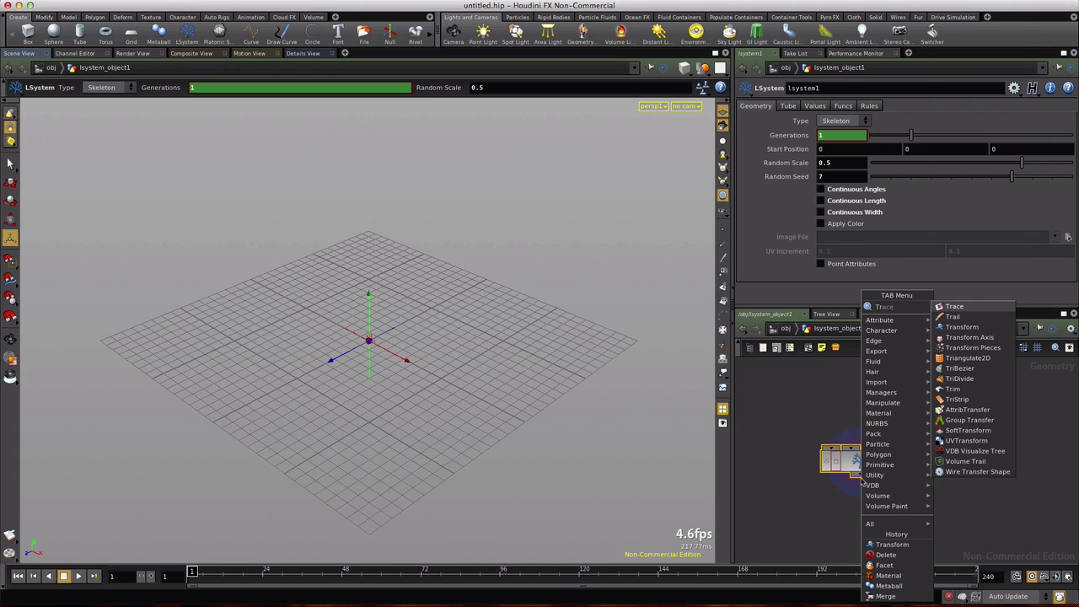
{"action": "key", "text": "BackSpace"}
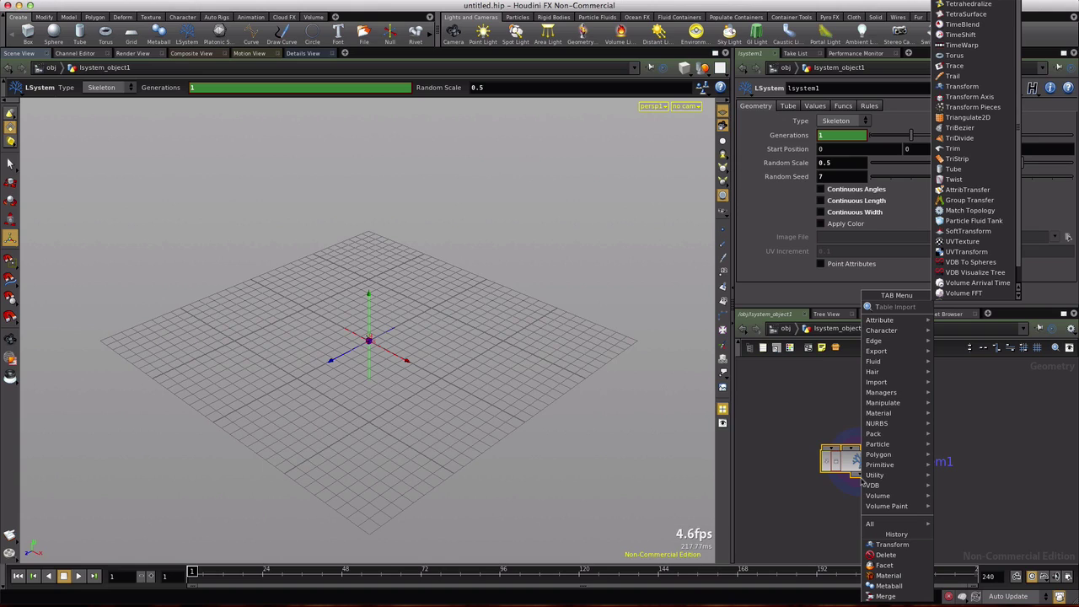
{"action": "key", "text": "BackSpace"}
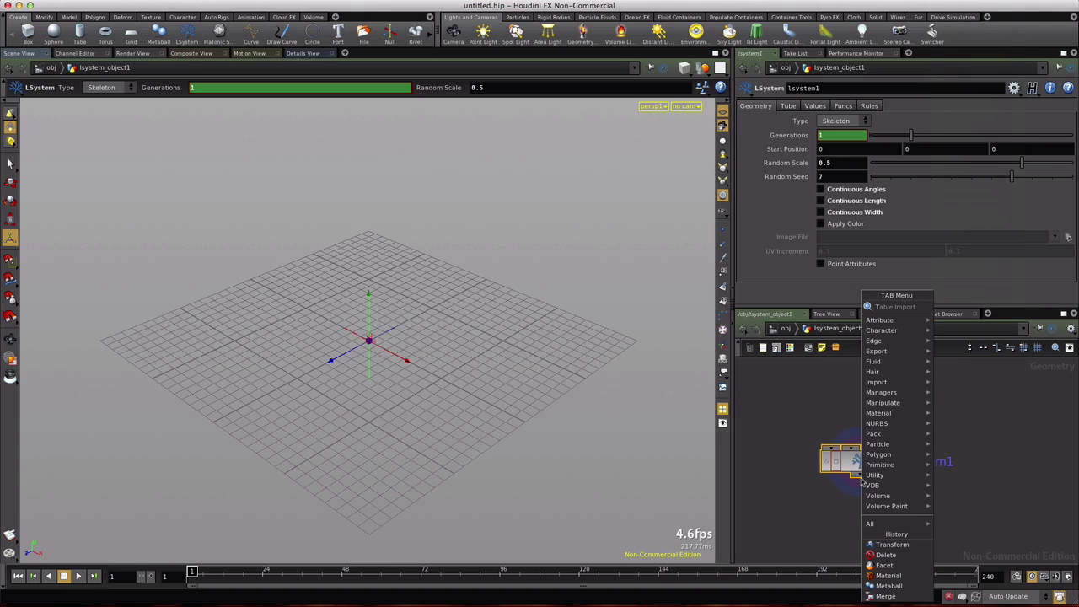
{"action": "type", "text": "trans"}
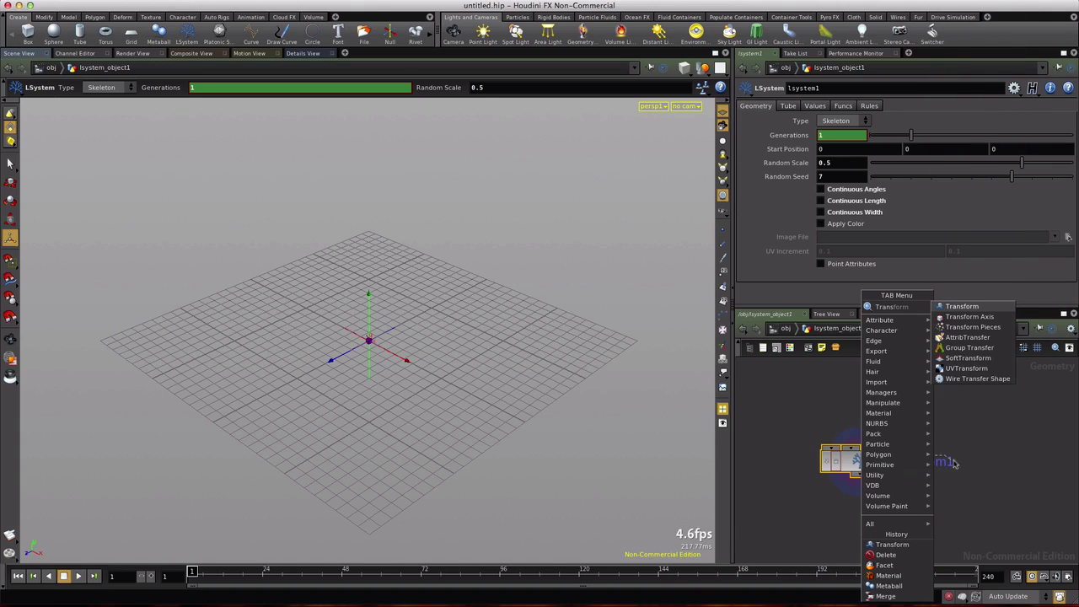
{"action": "key", "text": "Return"}
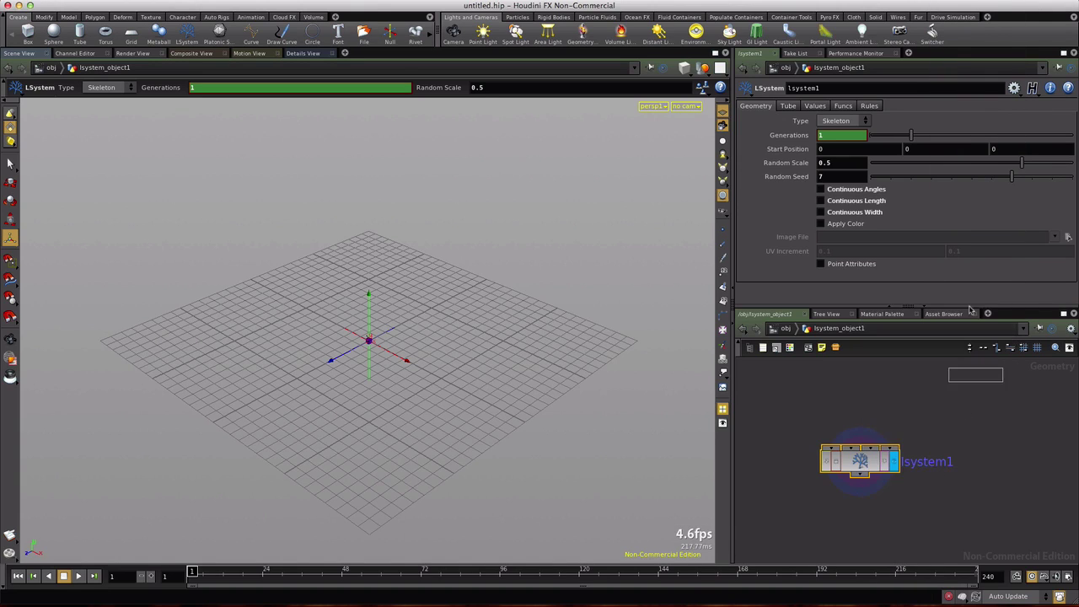
{"action": "left_click", "coordinate": [858, 513]}
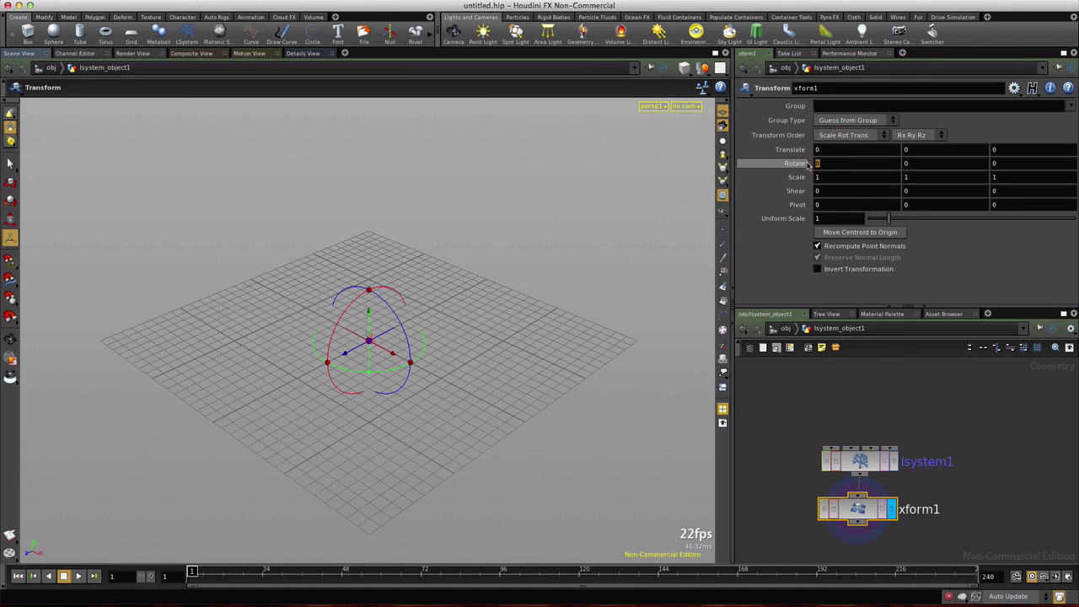
{"action": "type", "text": "-90"}
{"action": "key", "text": "Return"}
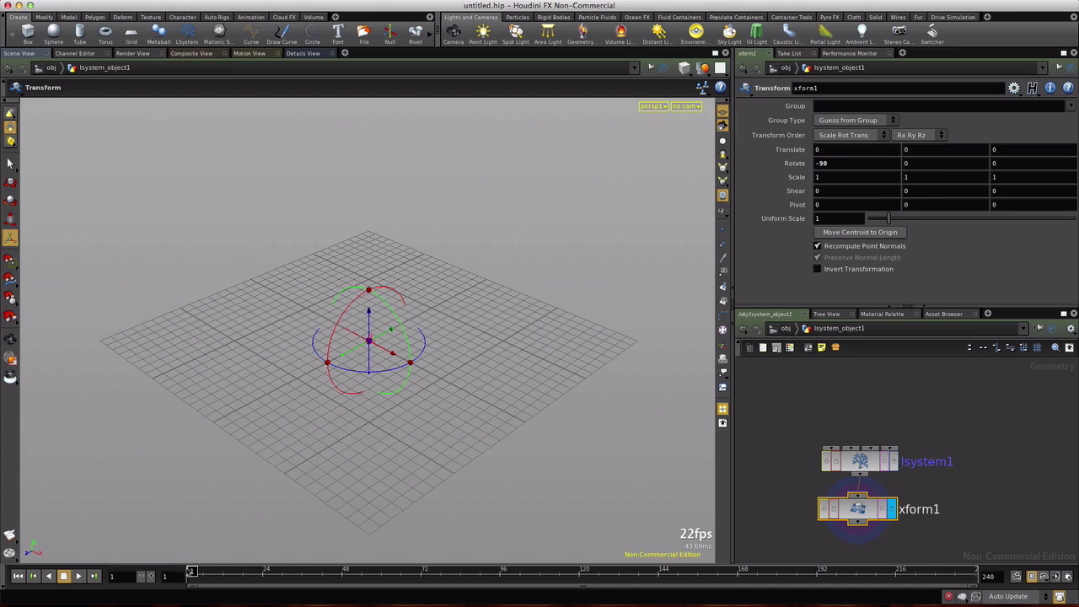
Scrub to a later frame and orbit the view to check the crack lies flat
{"action": "left_click_drag", "start_coordinate": [189, 573], "coordinate": [786, 573]}
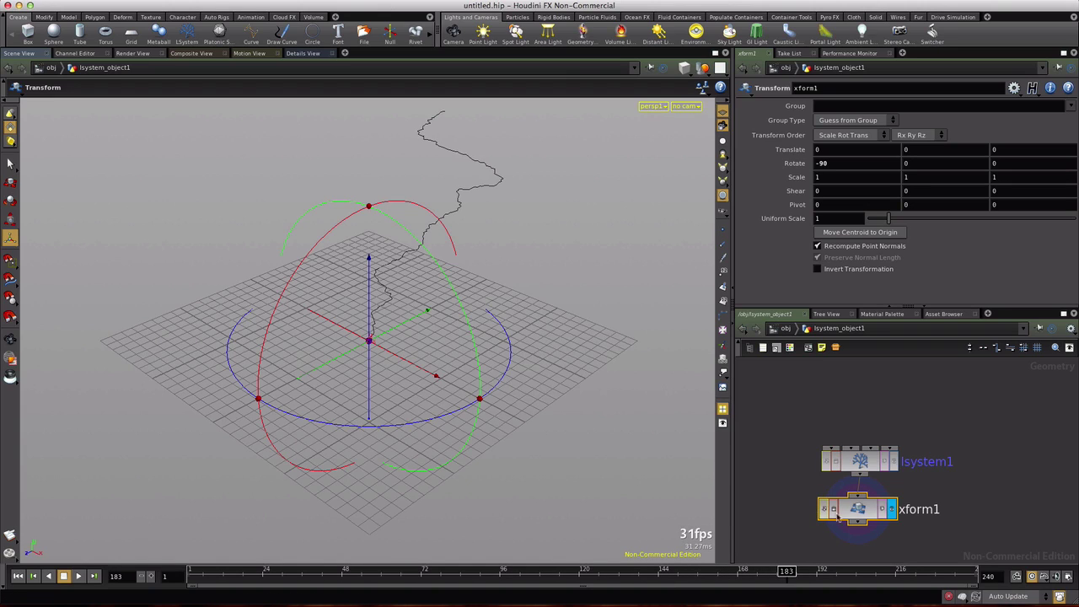
{"action": "key", "text": "Escape"}
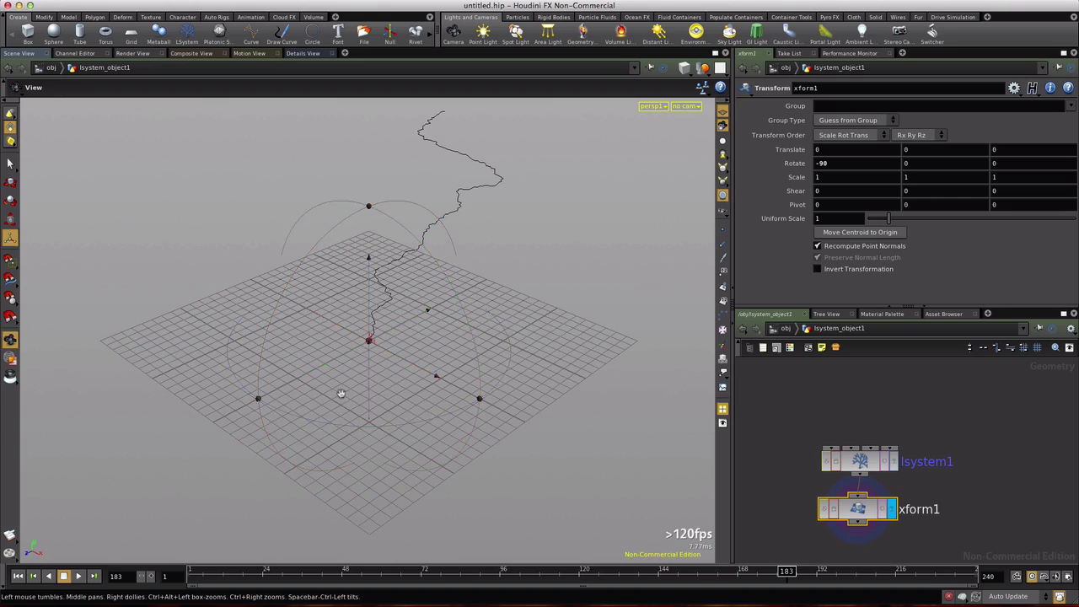
{"action": "left_click_drag", "start_coordinate": [340, 393], "coordinate": [448, 418]}
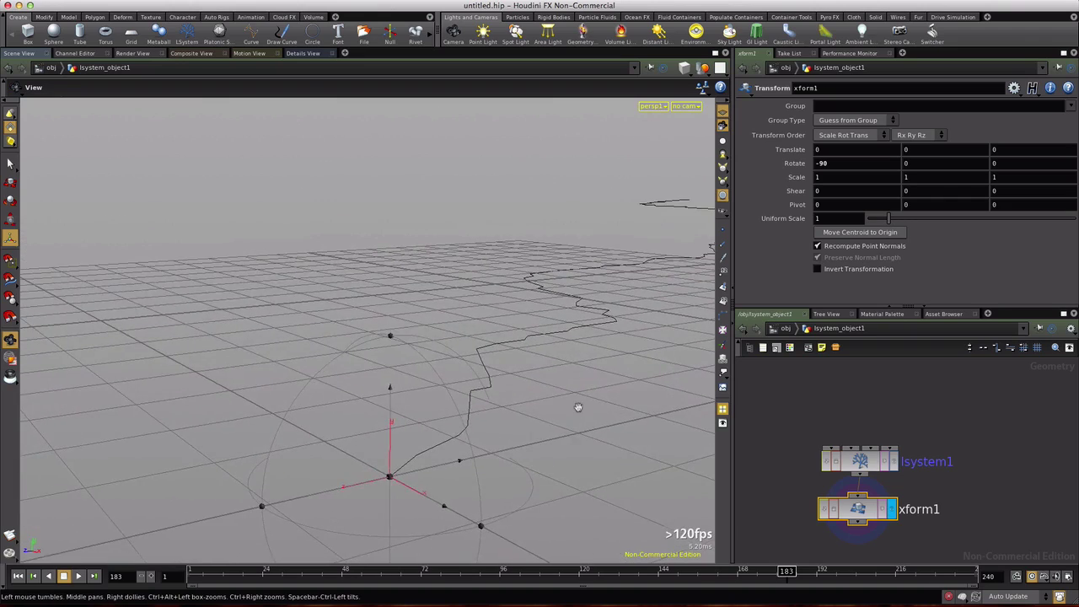
{"action": "left_click_drag", "start_coordinate": [579, 404], "coordinate": [357, 380]}
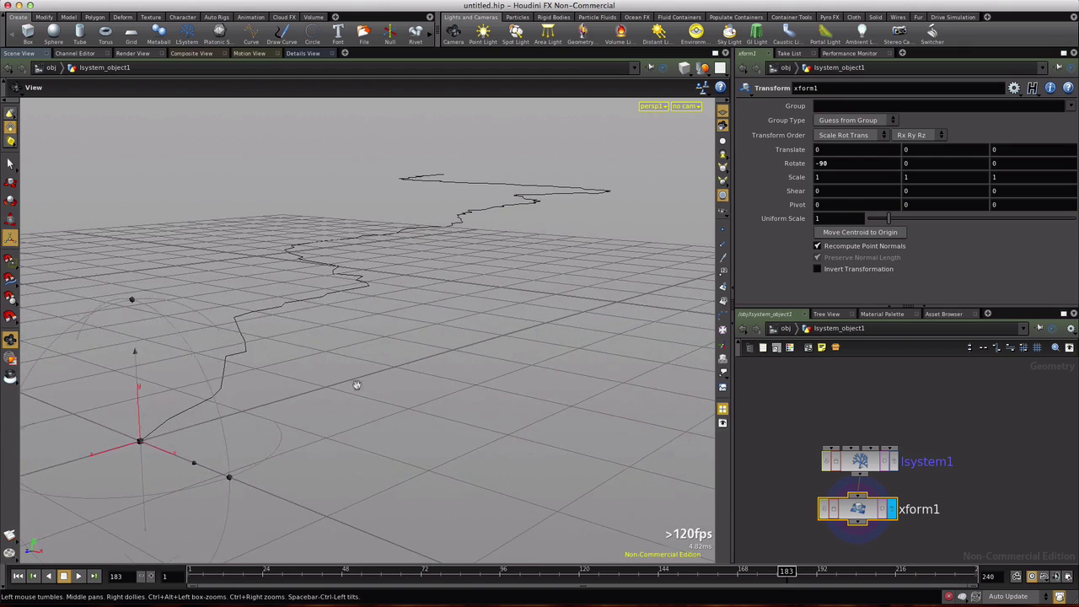
{"action": "key", "text": "Return"}
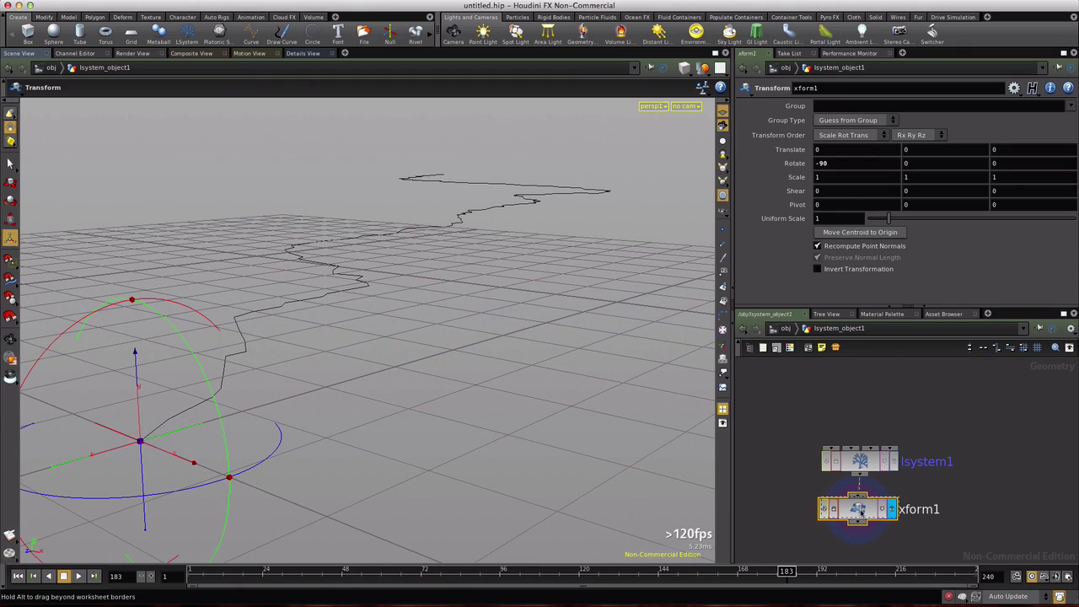
Add a ForEach node foreach1 below xform1
{"action": "left_click_drag", "start_coordinate": [857, 511], "coordinate": [867, 524]}
{"action": "key", "text": "Tab"}
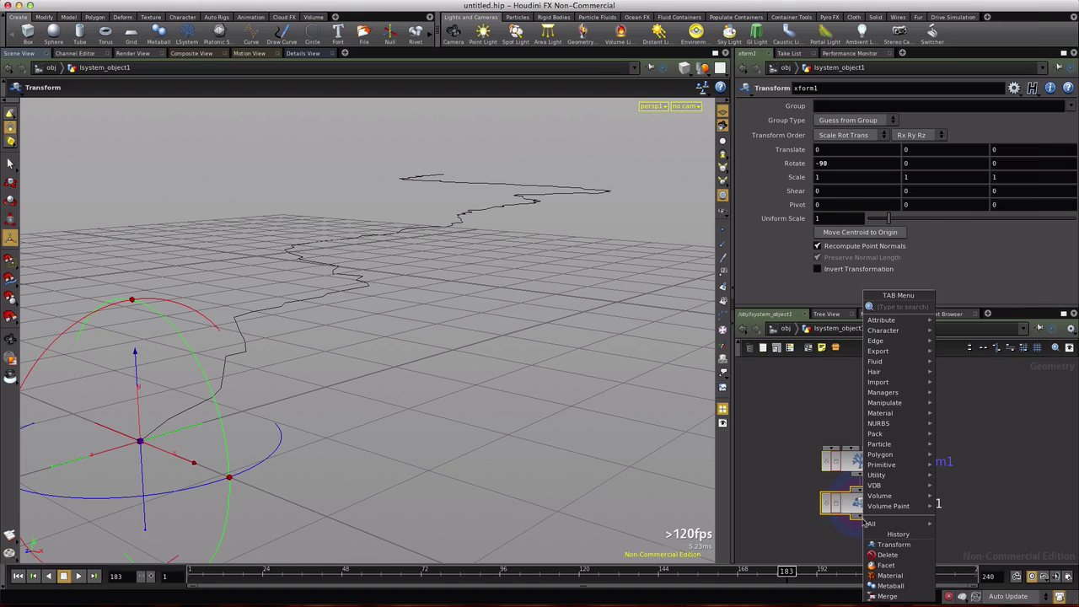
{"action": "mouse_move", "coordinate": [869, 523]}
{"action": "left_click", "coordinate": [962, 317]}
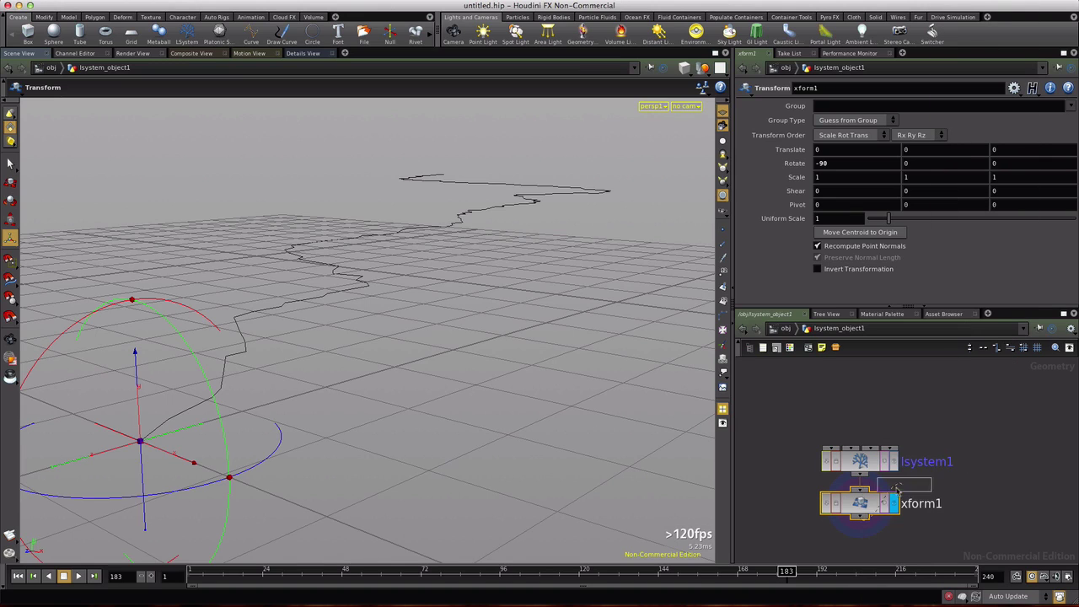
{"action": "left_click", "coordinate": [853, 556]}
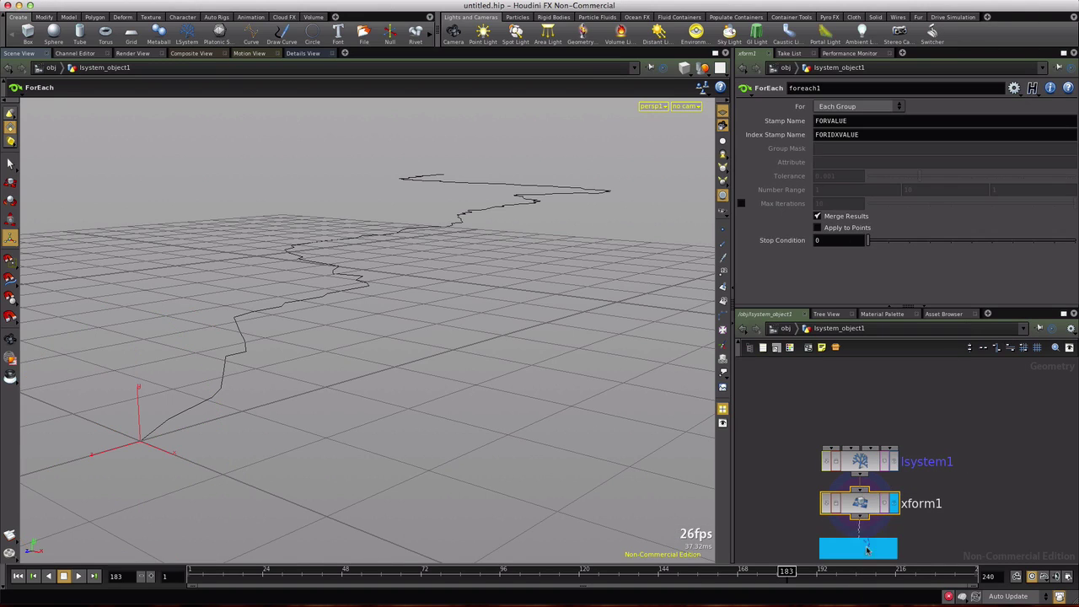
{"action": "mouse_move", "coordinate": [795, 540]}
{"action": "middle_mouse_down"}
{"action": "mouse_move", "coordinate": [843, 465]}
{"action": "mouse_move", "coordinate": [832, 460]}
{"action": "middle_mouse_up"}
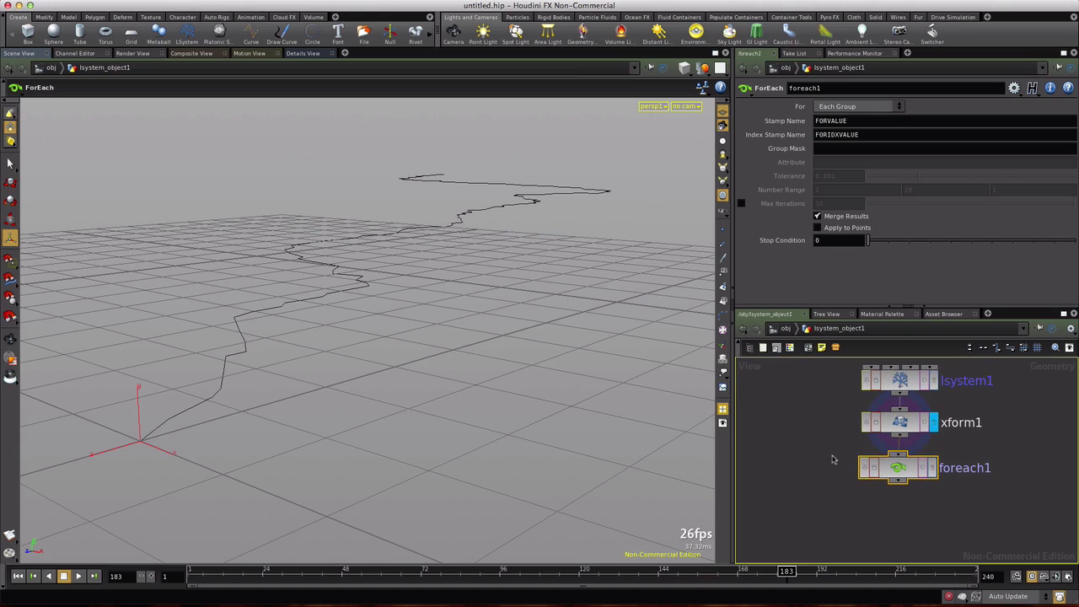
Inside foreach1, add a Point node wired below each1
{"action": "double_click", "coordinate": [899, 468]}
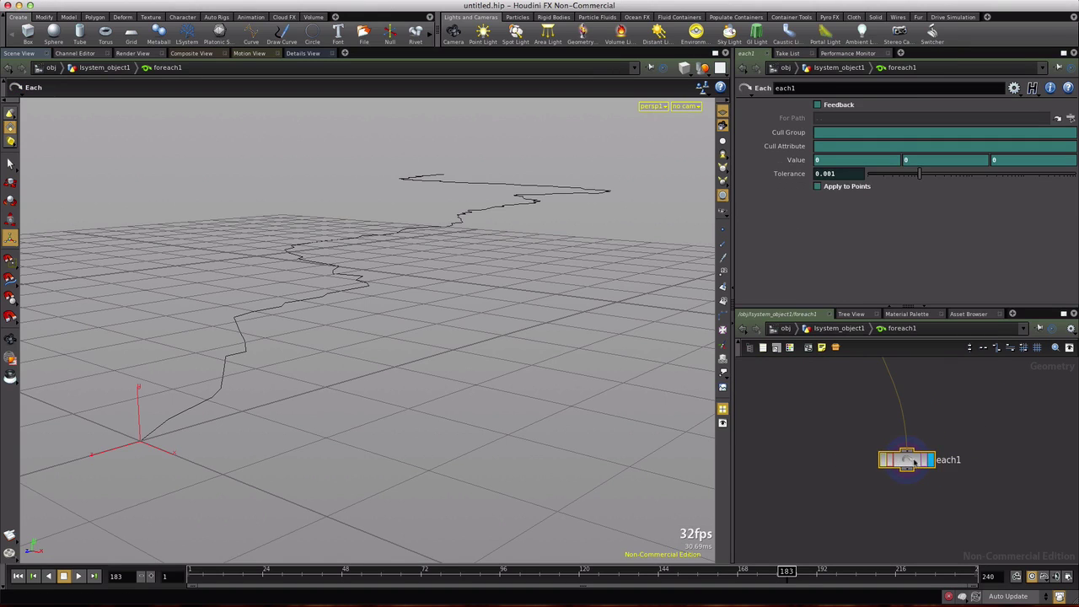
{"action": "key", "text": "Tab"}
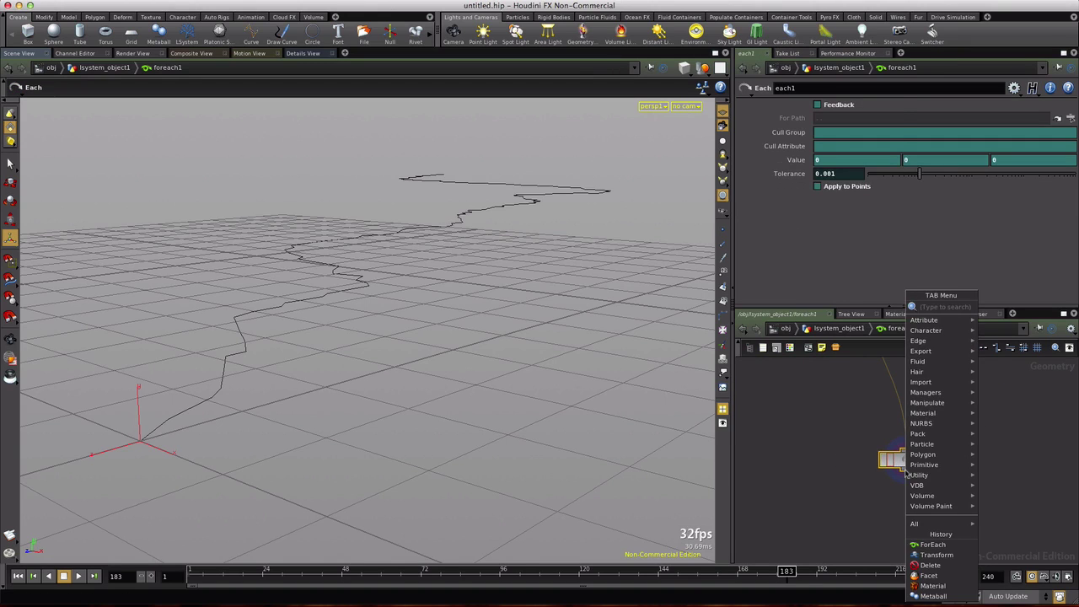
{"action": "type", "text": "Point"}
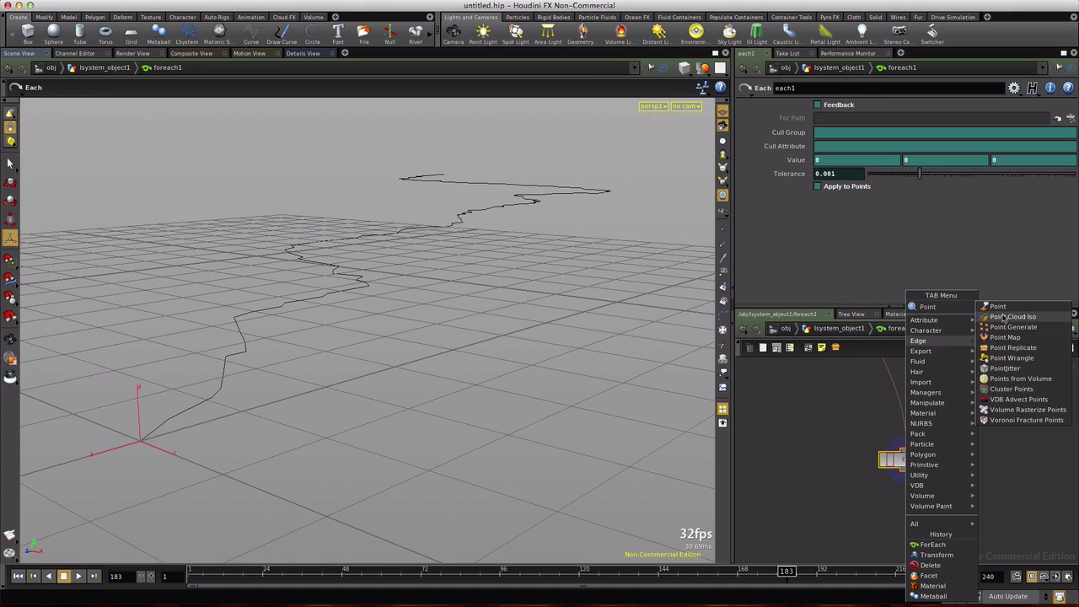
{"action": "left_click", "coordinate": [998, 306]}
{"action": "left_click", "coordinate": [909, 499]}
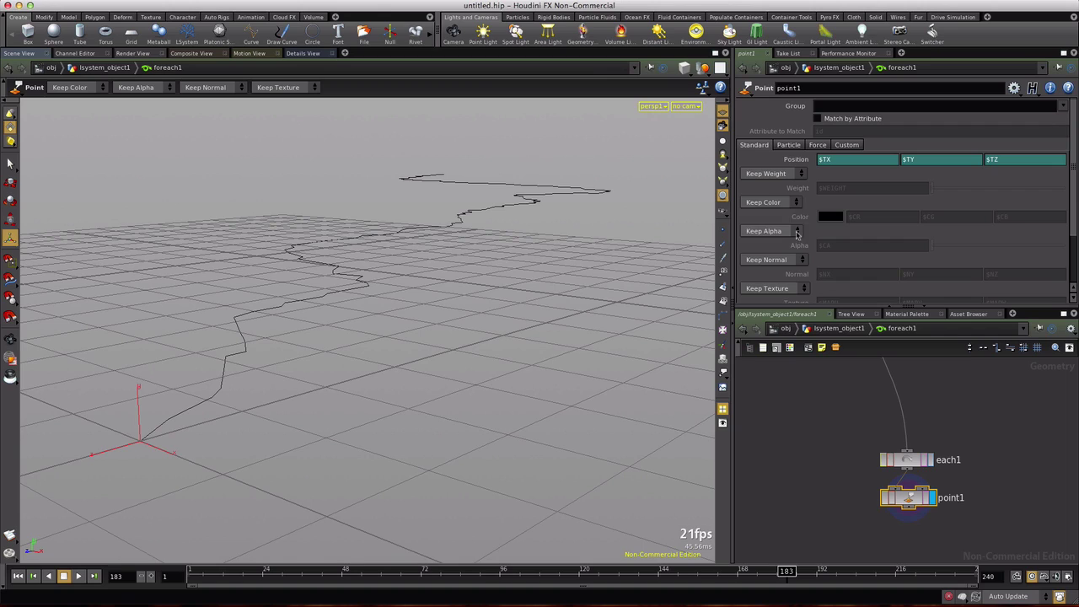
Set point1's Keep Color to Add Color and clear the colour channels to zeros
{"action": "left_click", "coordinate": [795, 202]}
{"action": "left_click", "coordinate": [763, 225]}
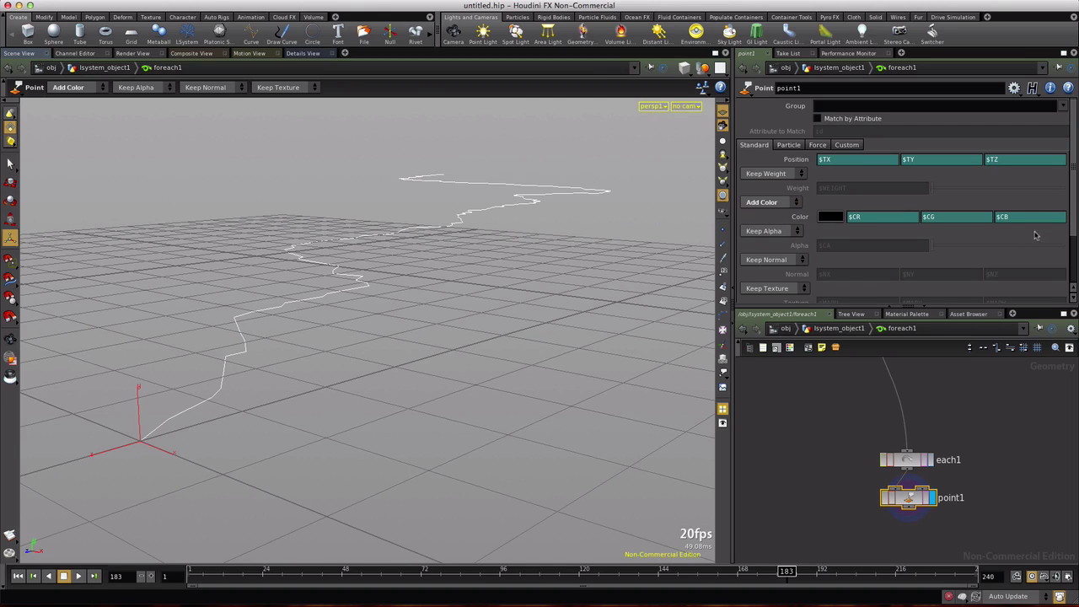
{"action": "right_click", "coordinate": [801, 217]}
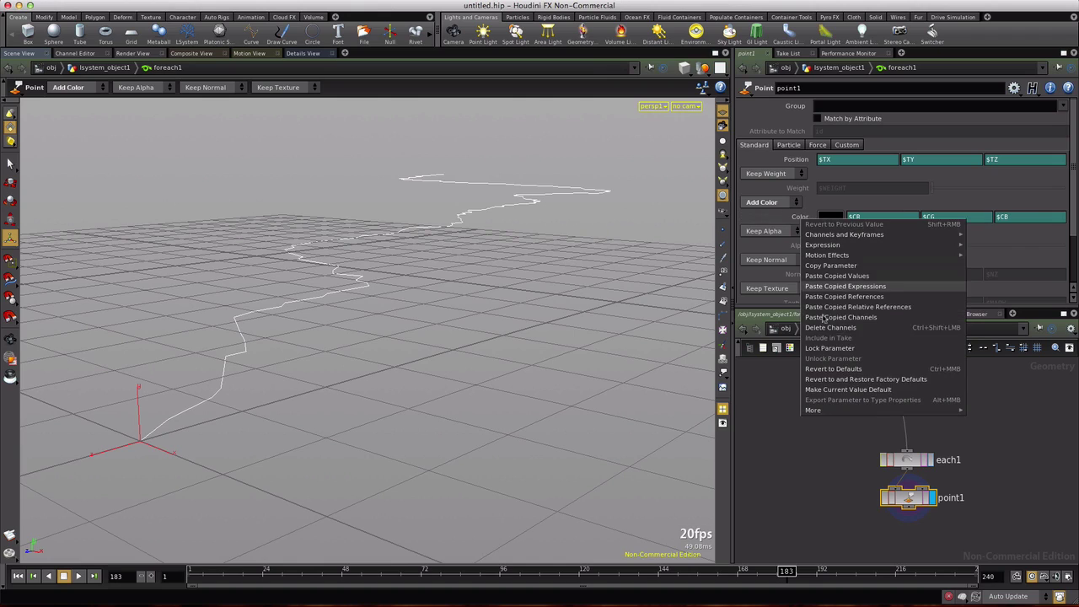
{"action": "left_click", "coordinate": [824, 332]}
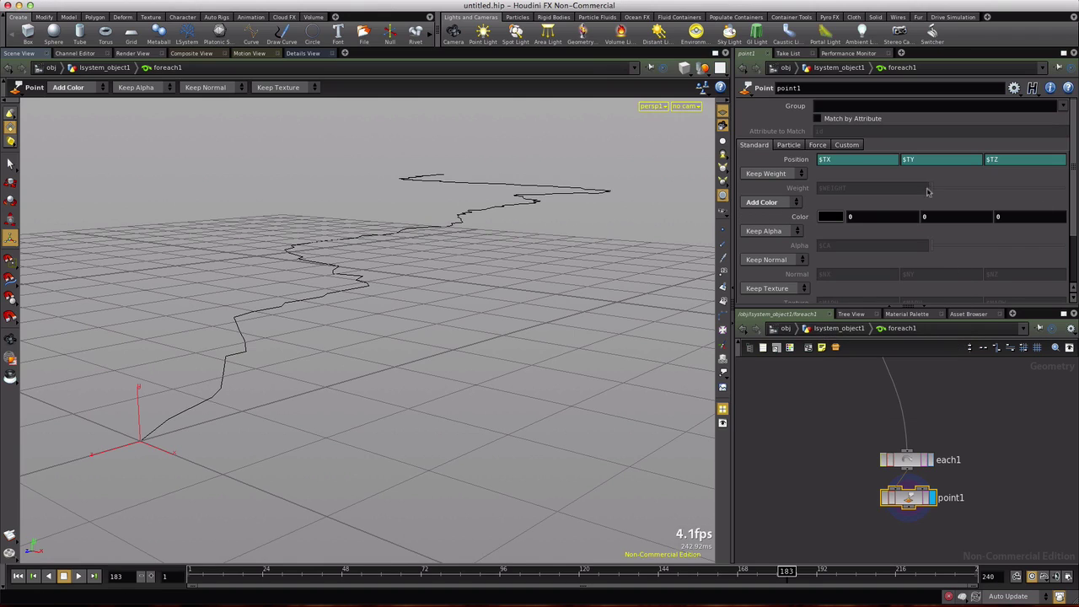
Set red to 1.0-$PT/($NPT-1), scrub to check the gradient, and return to lsystem_object1
{"action": "left_click", "coordinate": [846, 211]}
{"action": "type", "text": "1.0-$PT/($NP"}
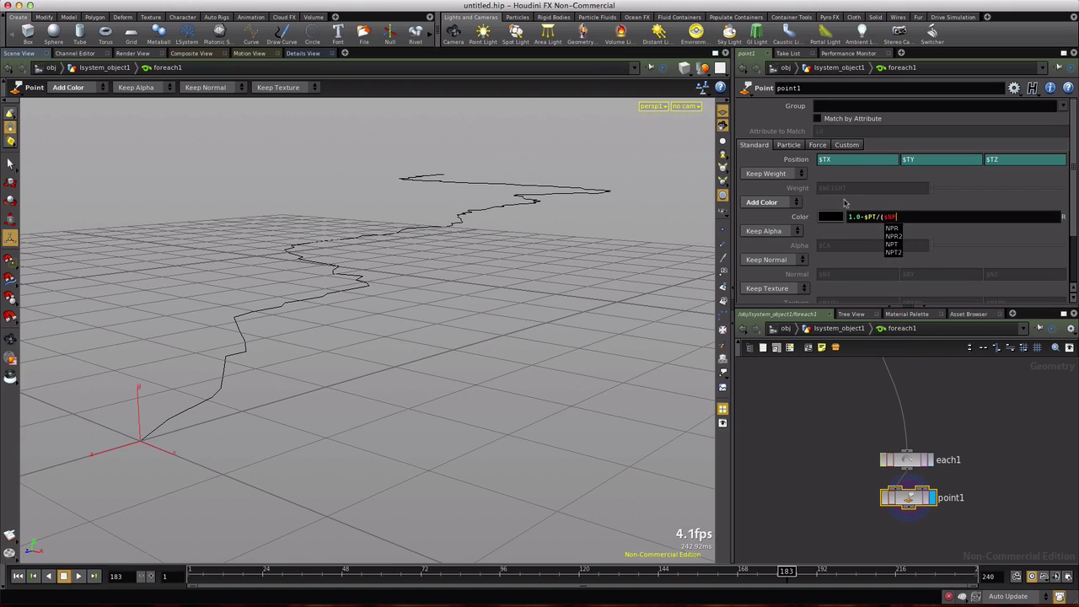
{"action": "type", "text": "T-1"}
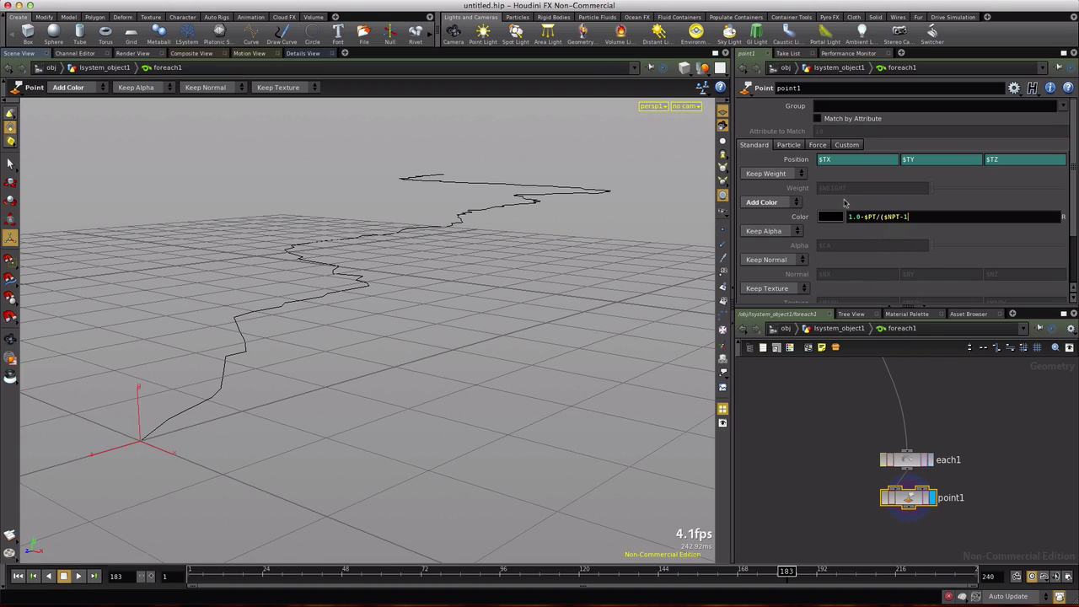
{"action": "key", "text": "Return"}
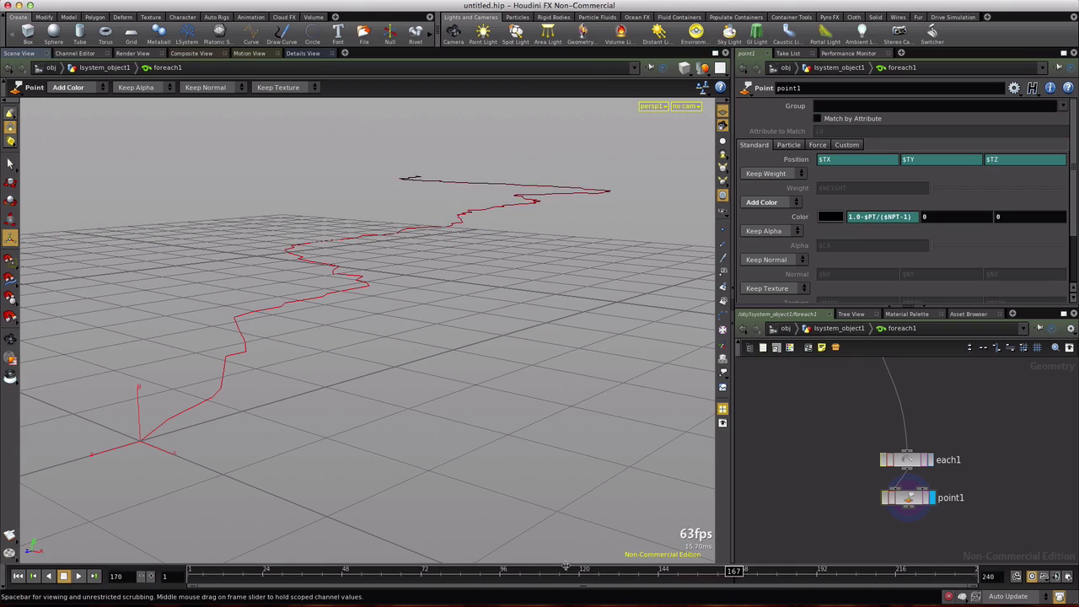
{"action": "left_click_drag", "start_coordinate": [566, 571], "coordinate": [203, 571]}
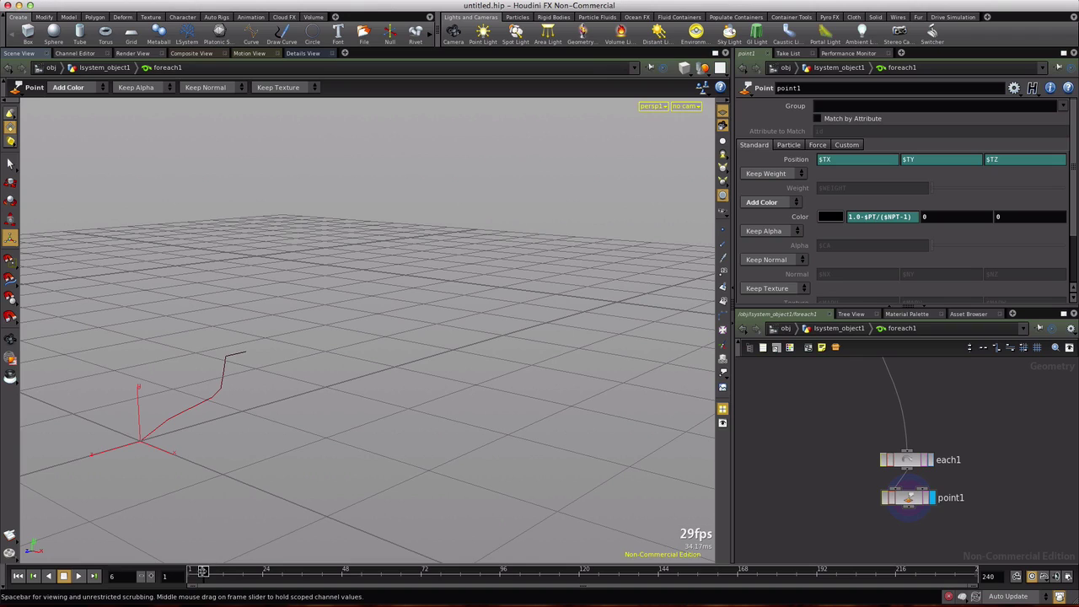
{"action": "left_click_drag", "start_coordinate": [202, 571], "coordinate": [549, 582]}
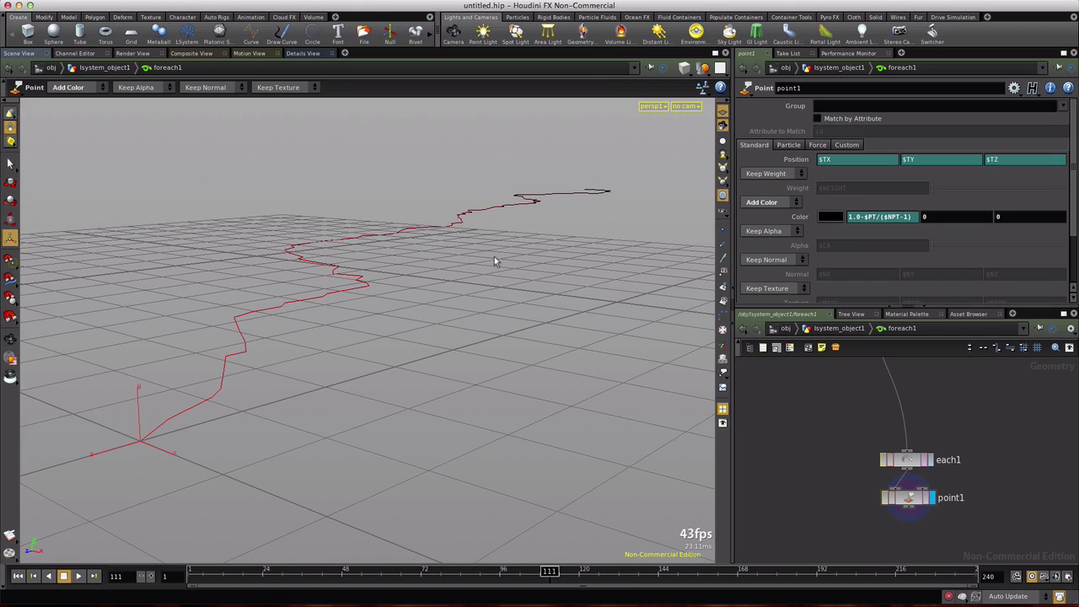
{"action": "left_click", "coordinate": [843, 328]}
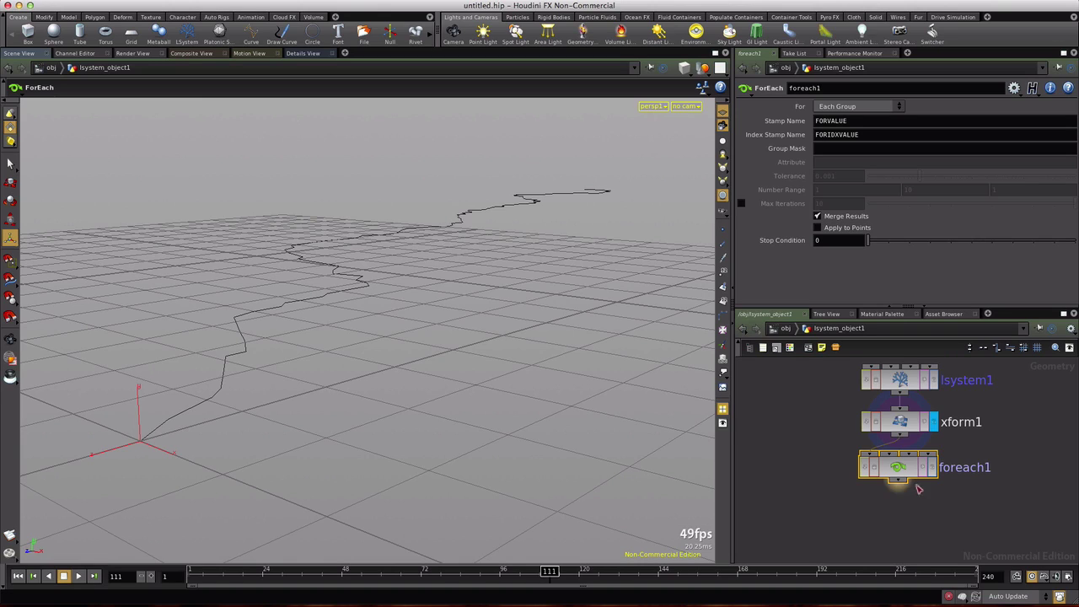
Add a Null node below foreach1 and name it USER_CONTROLS
{"action": "key", "text": "Tab"}
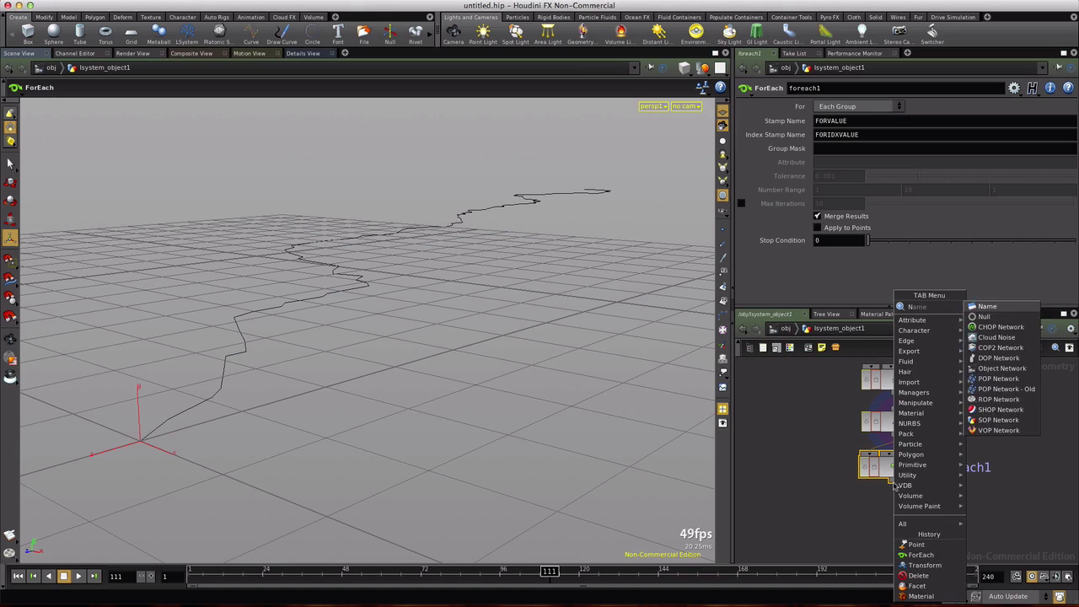
{"action": "left_click", "coordinate": [917, 545]}
{"action": "left_click", "coordinate": [895, 518]}
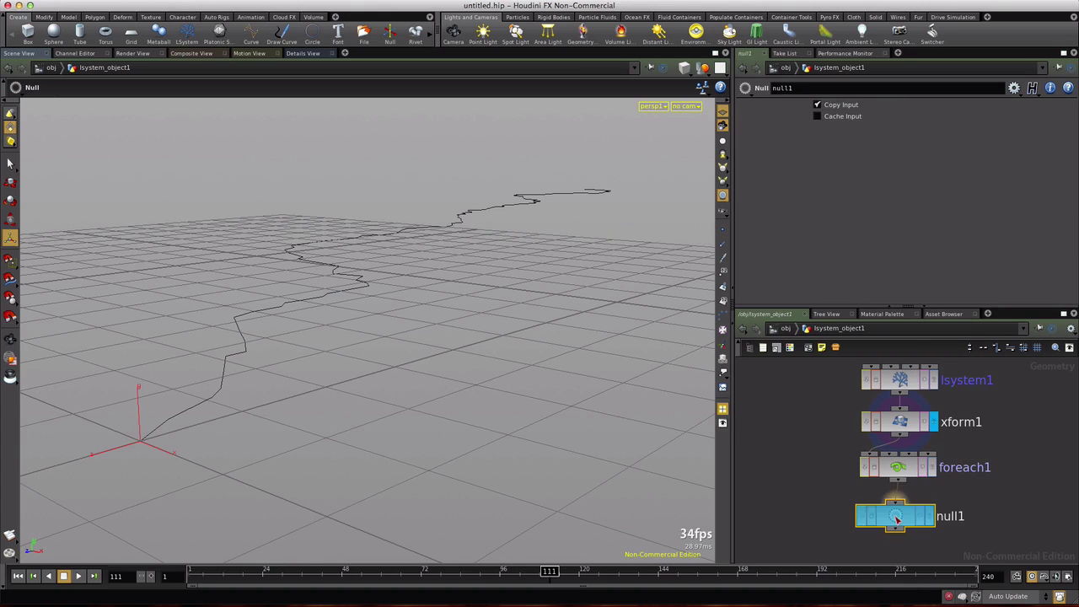
{"action": "left_click", "coordinate": [952, 516]}
{"action": "left_click_drag", "start_coordinate": [962, 515], "coordinate": [933, 517]}
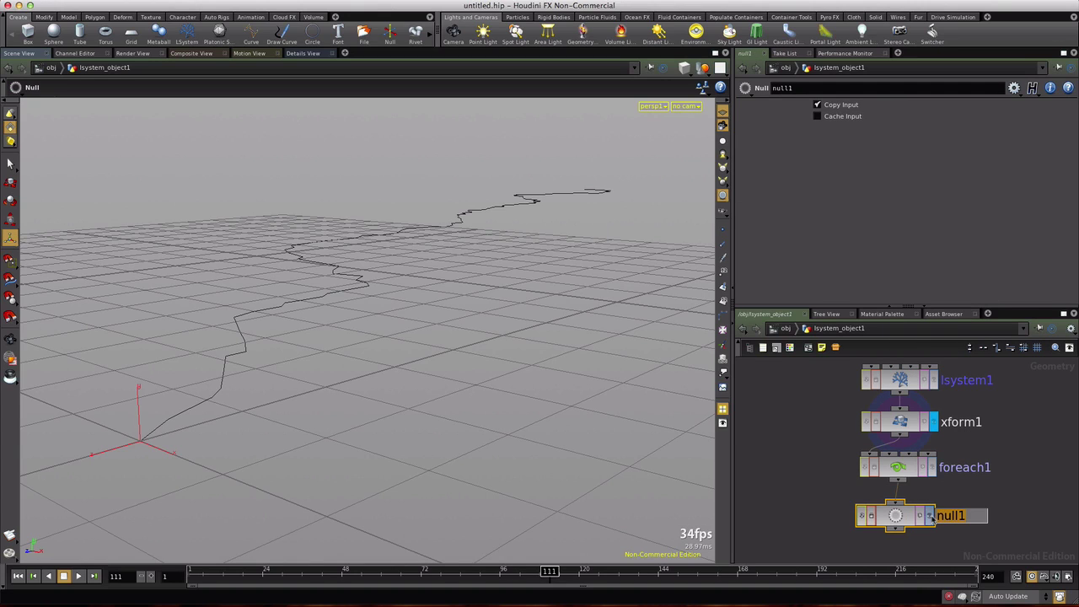
{"action": "type", "text": "USER_CONTROLS"}
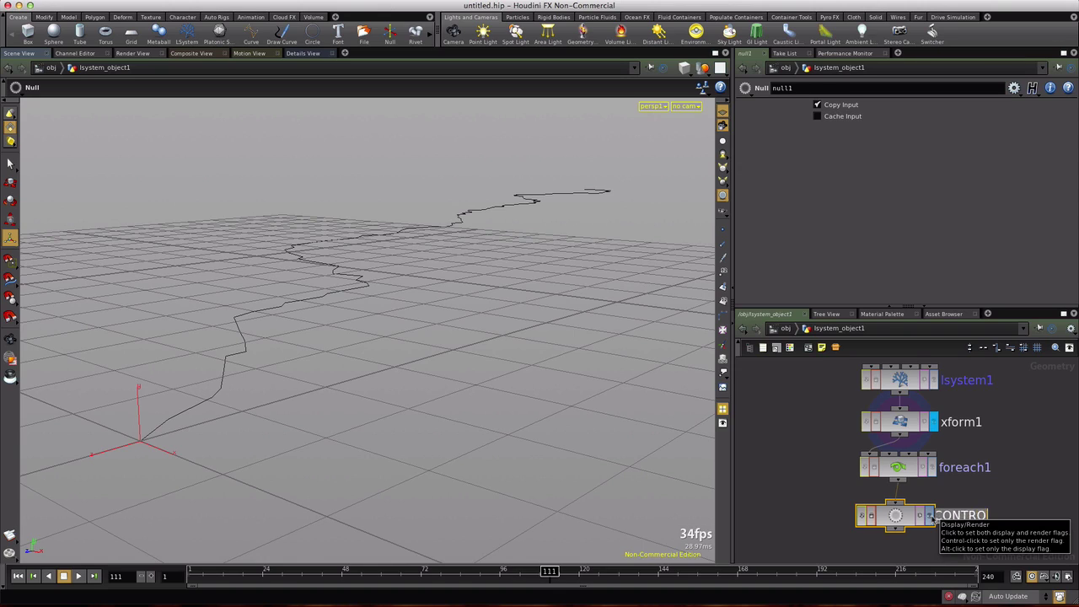
{"action": "key", "text": "Return"}
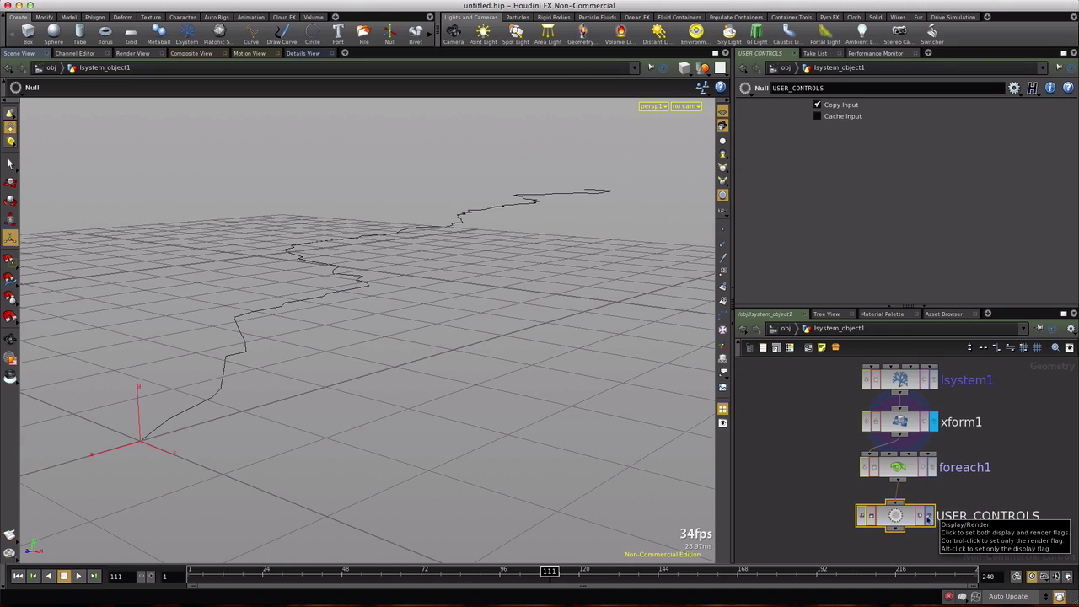
Colour the USER_CONTROLS node purple
{"action": "left_click", "coordinate": [790, 347]}
{"action": "left_click", "coordinate": [757, 548]}
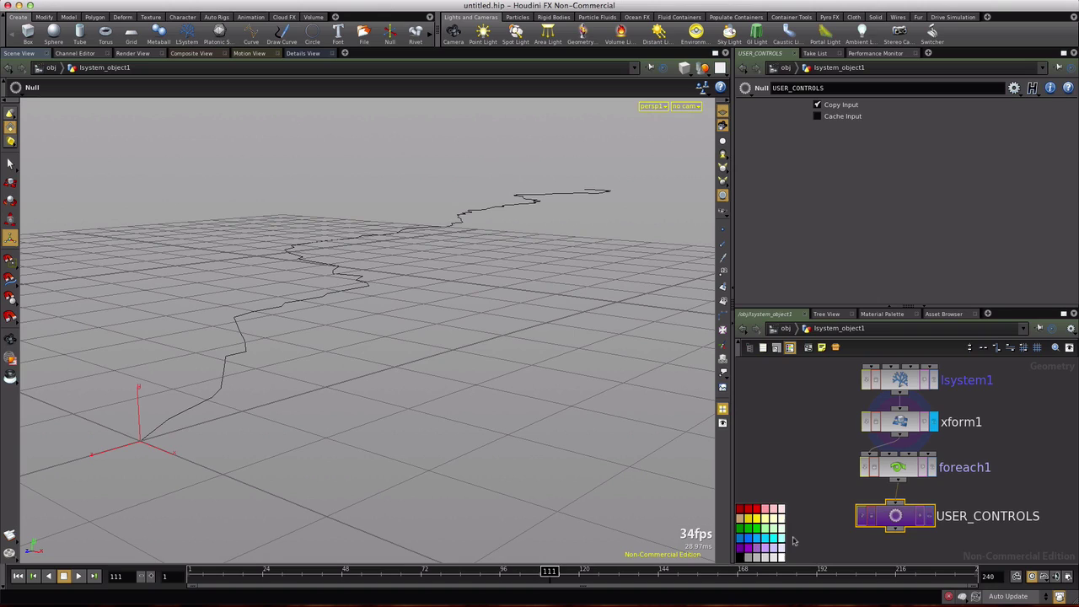
{"action": "left_click", "coordinate": [789, 348]}
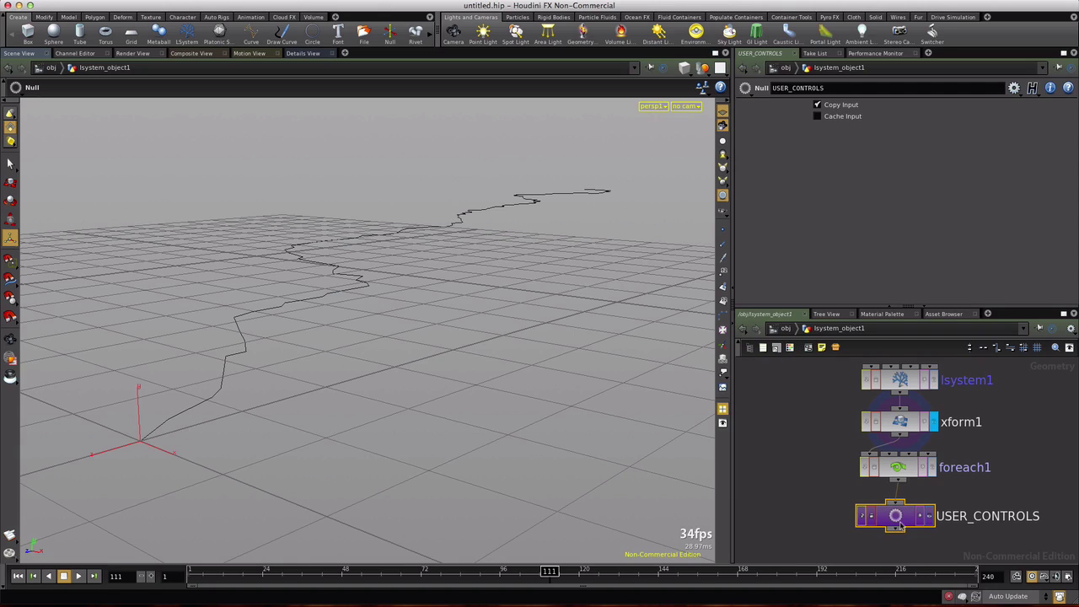
{"action": "left_click", "coordinate": [1014, 88]}
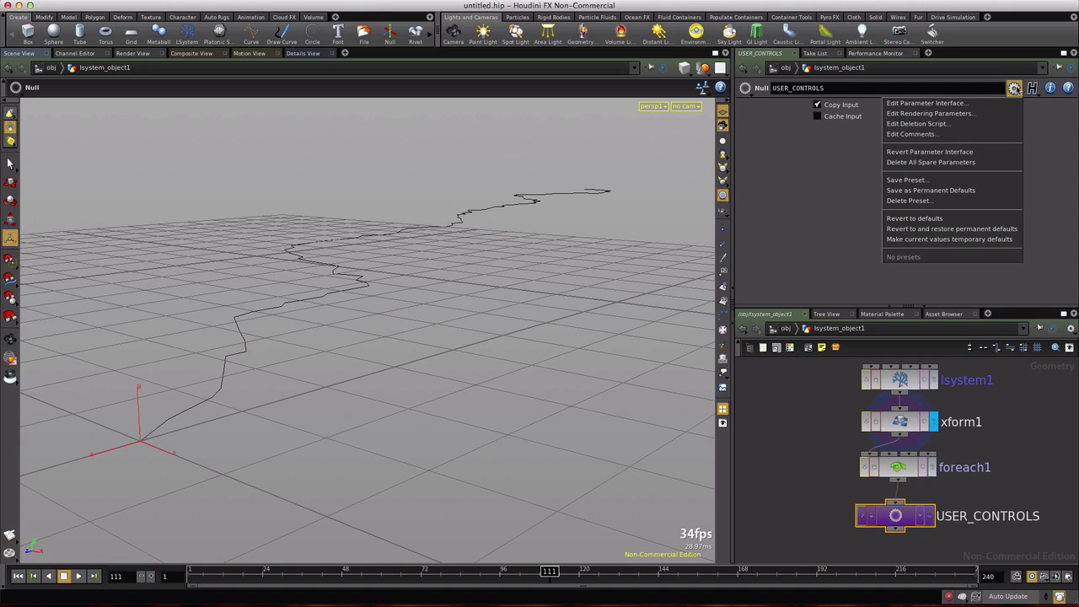
Add two float parameters to USER_CONTROLS; name the first crevice_width (Crevice Width) with a range up to 1
{"action": "left_click", "coordinate": [949, 104]}
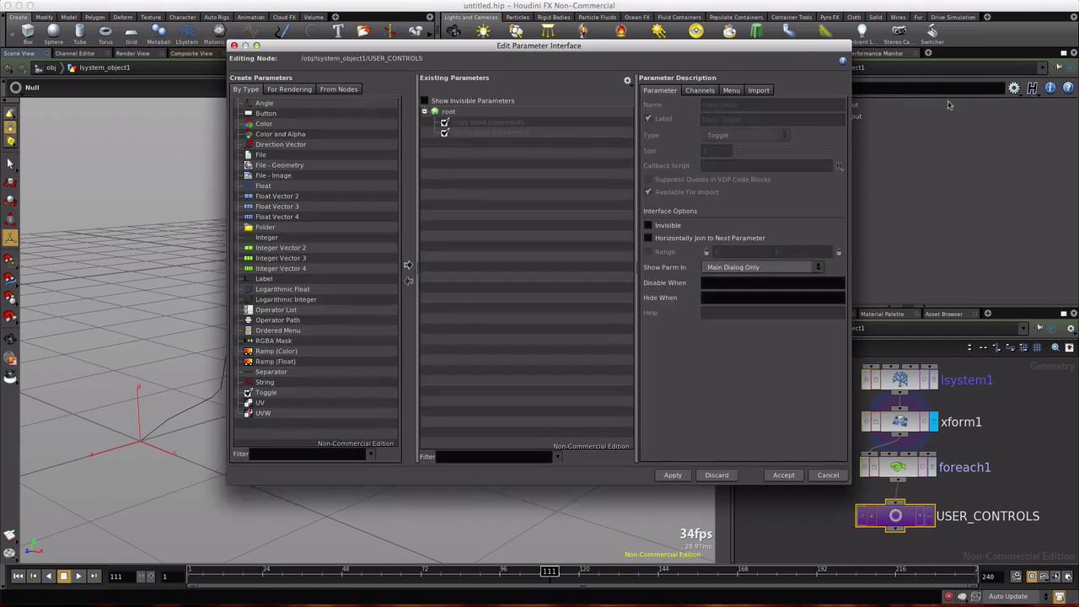
{"action": "left_click_drag", "start_coordinate": [276, 185], "coordinate": [451, 127]}
{"action": "left_click_drag", "start_coordinate": [257, 189], "coordinate": [469, 191]}
{"action": "left_click", "coordinate": [469, 142]}
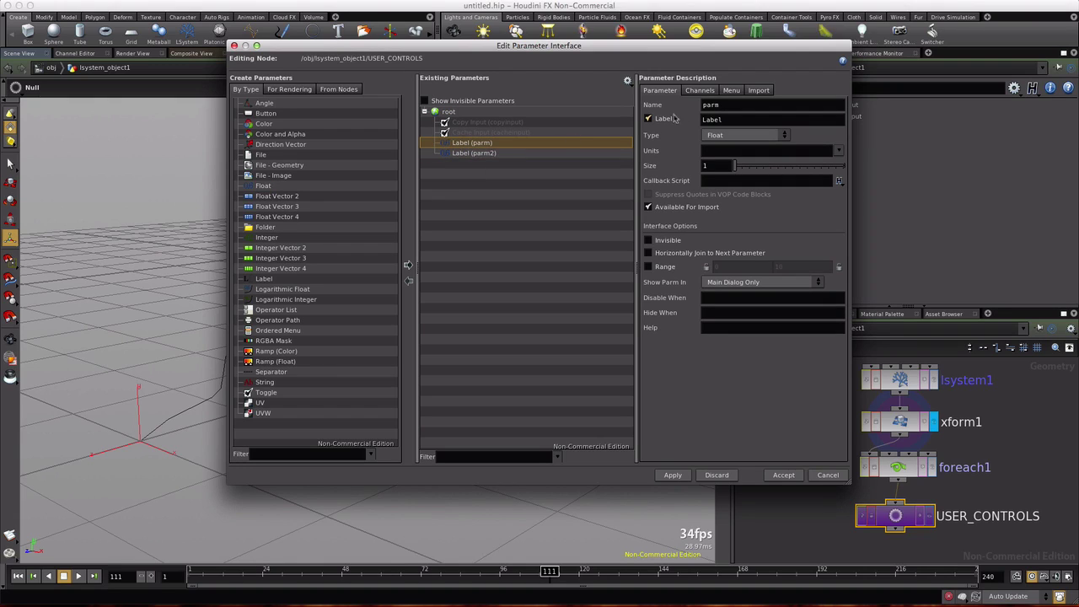
{"action": "left_click_drag", "start_coordinate": [728, 104], "coordinate": [697, 105]}
{"action": "type", "text": "crevice_width"}
{"action": "key", "text": "Tab"}
{"action": "type", "text": "Cr"}
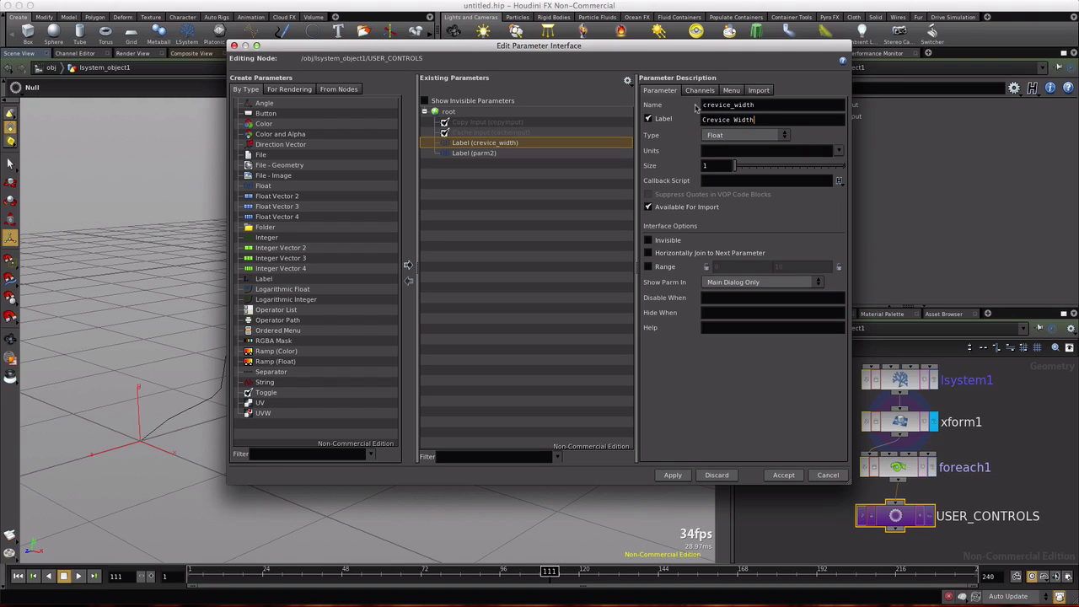
{"action": "left_click", "coordinate": [650, 268]}
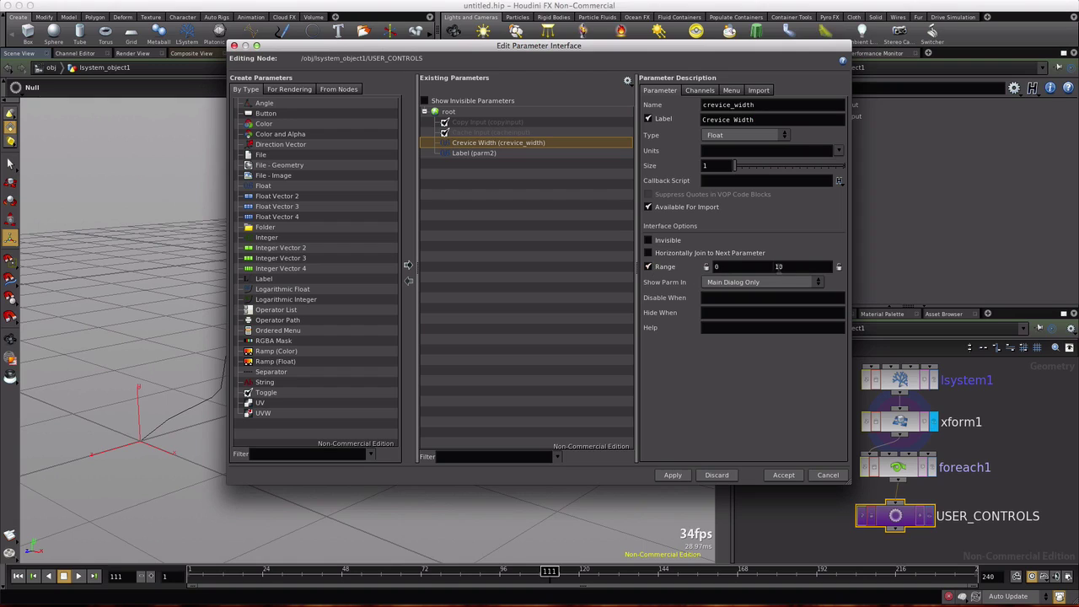
{"action": "double_click", "coordinate": [779, 266]}
{"action": "type", "text": "1"}
Name the second parameter crevice_depth (Crevice Depth) and enable its value range
{"action": "left_click", "coordinate": [473, 155]}
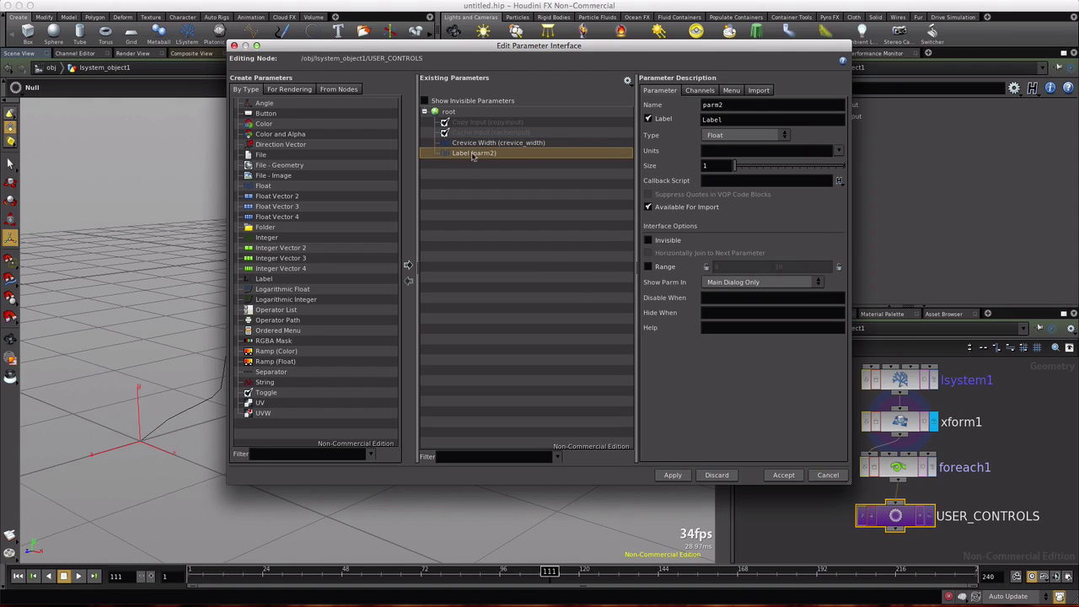
{"action": "left_click_drag", "start_coordinate": [730, 105], "coordinate": [688, 108]}
{"action": "type", "text": "crevice_depth"}
{"action": "key", "text": "Tab"}
{"action": "type", "text": "Cre"}
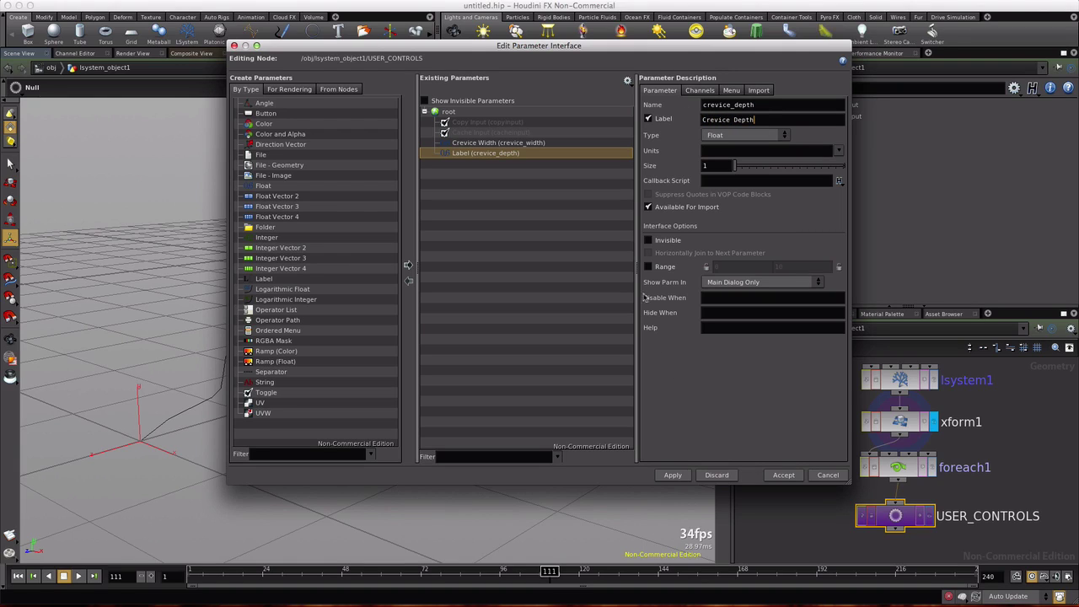
{"action": "left_click", "coordinate": [649, 267]}
{"action": "double_click", "coordinate": [717, 267]}
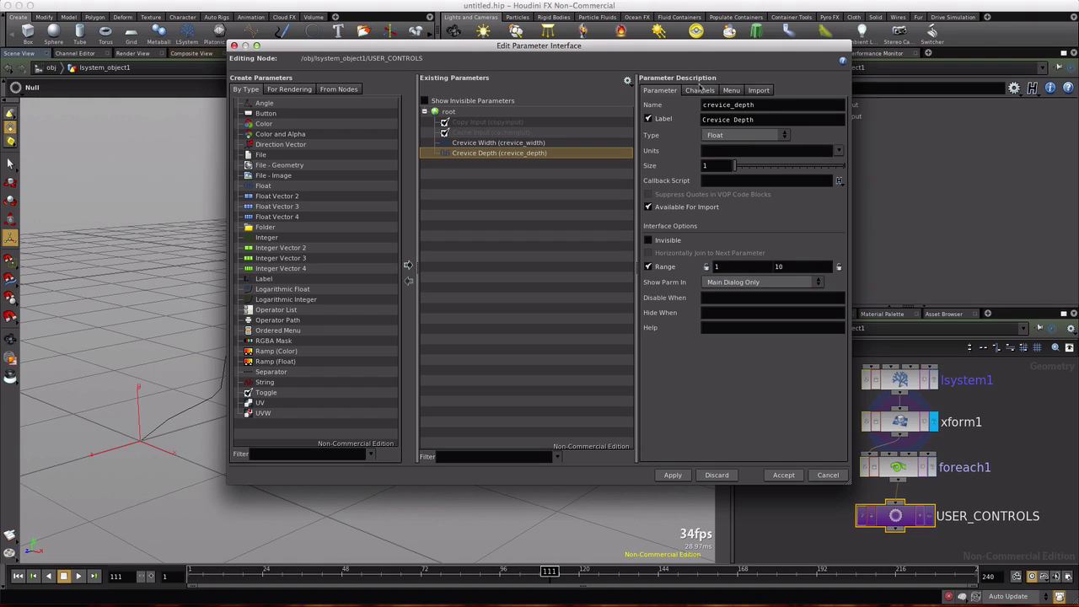
{"action": "left_click", "coordinate": [698, 91]}
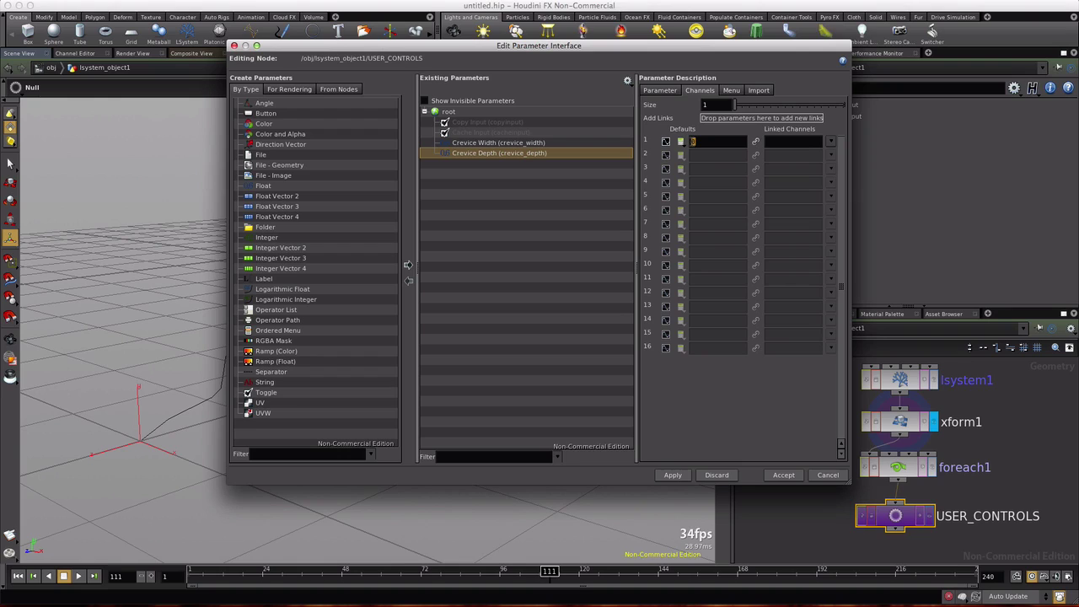
{"action": "left_click", "coordinate": [667, 91]}
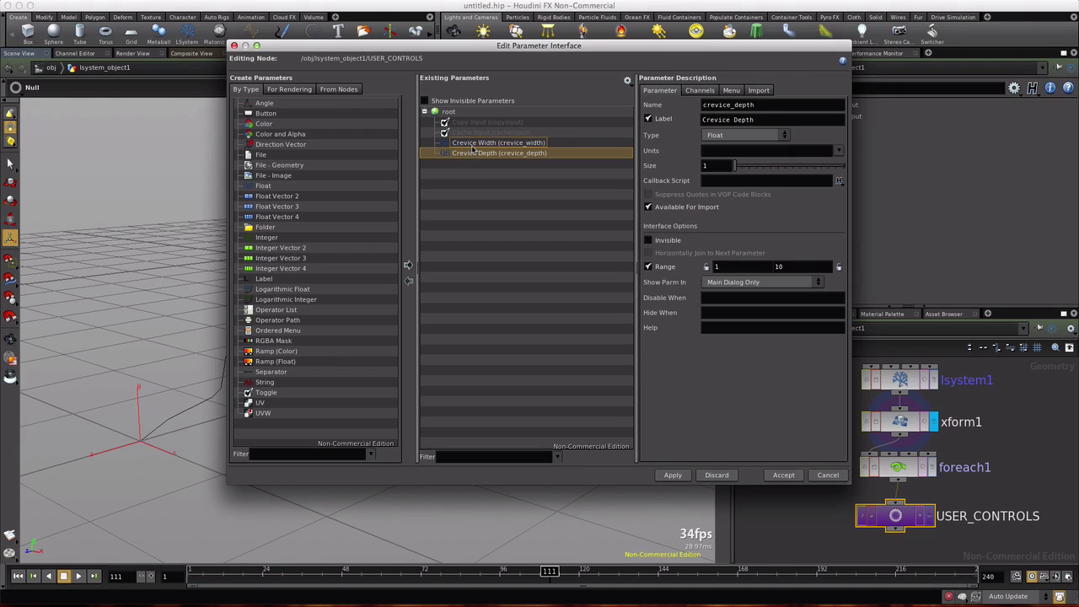
Confirm the defaults, Crevice Width 0.37 and Crevice Depth 5, then apply and accept
{"action": "left_click", "coordinate": [473, 145]}
{"action": "left_click", "coordinate": [699, 92]}
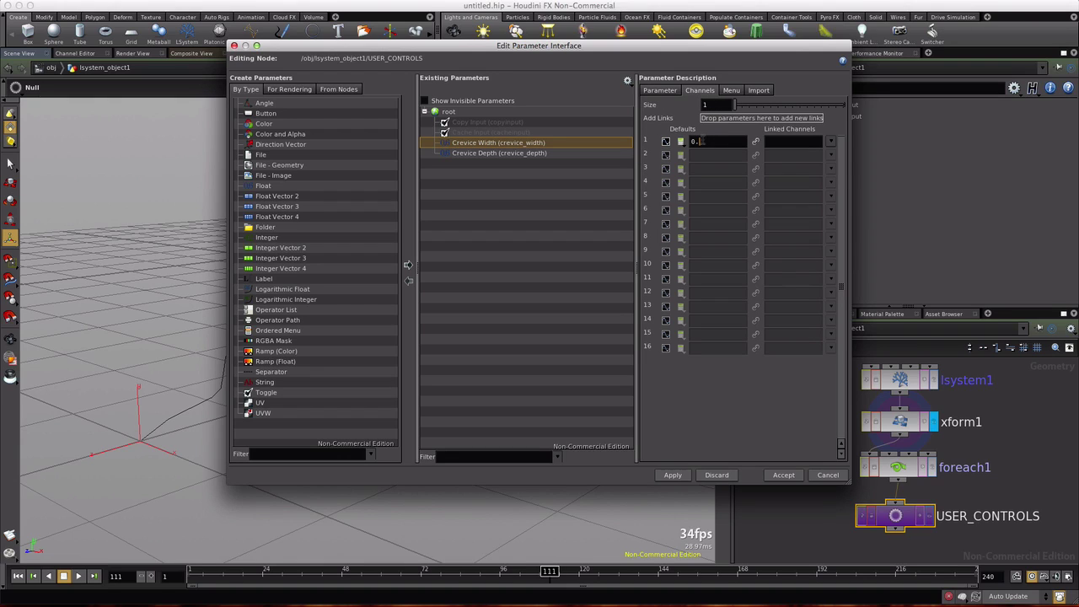
{"action": "left_click", "coordinate": [673, 476]}
{"action": "left_click", "coordinate": [784, 475]}
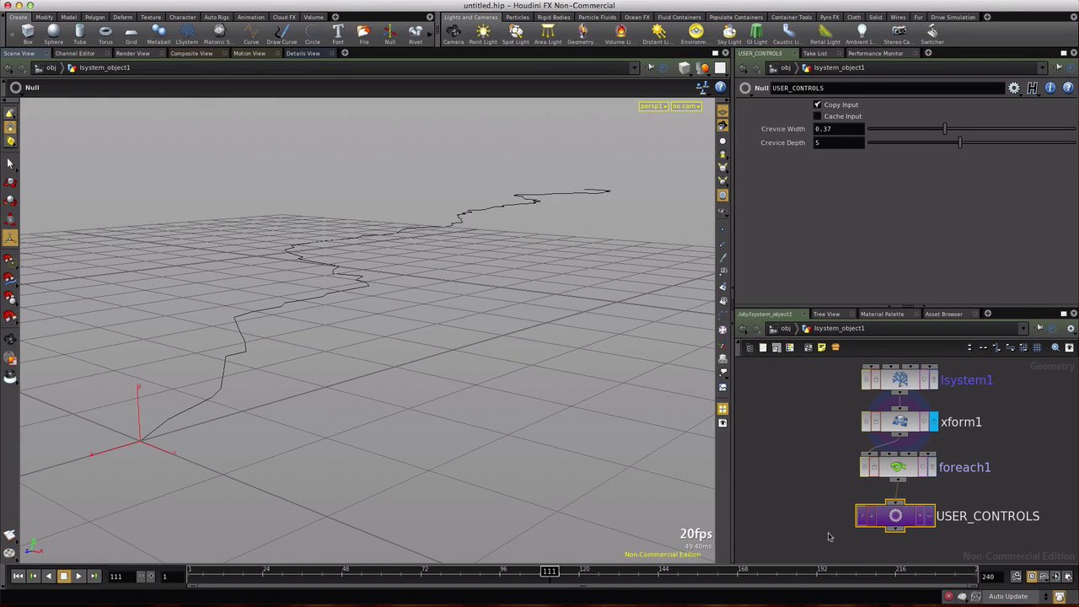
{"action": "middle_click_drag", "start_coordinate": [827, 539], "coordinate": [832, 456]}
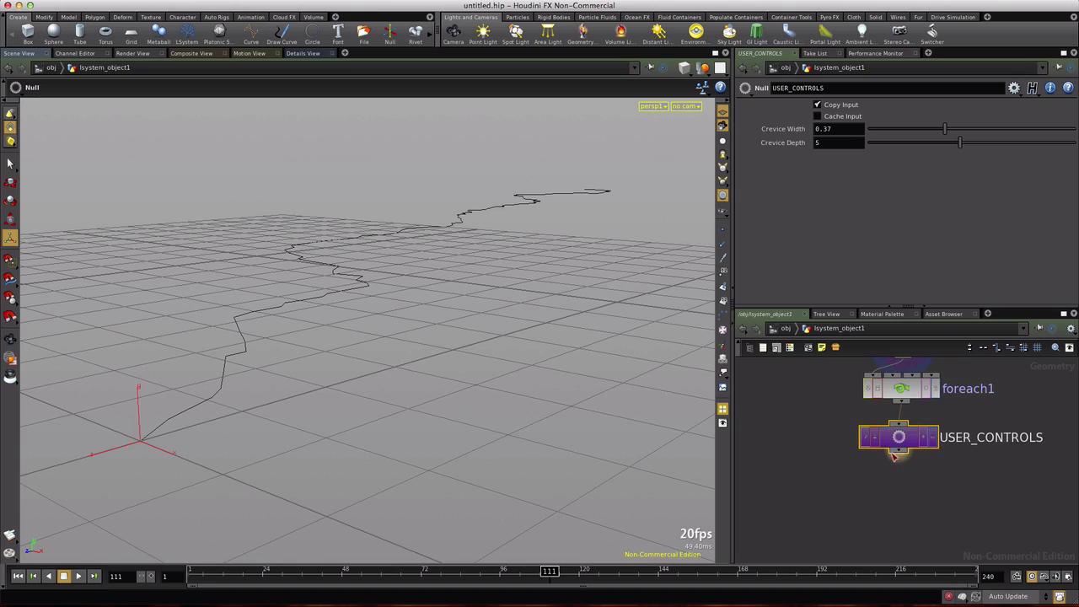
Add a PolyWire node, polywire1, below USER_CONTROLS and make it the displayed node
{"action": "key", "text": "Tab"}
{"action": "mouse_move", "coordinate": [915, 454]}
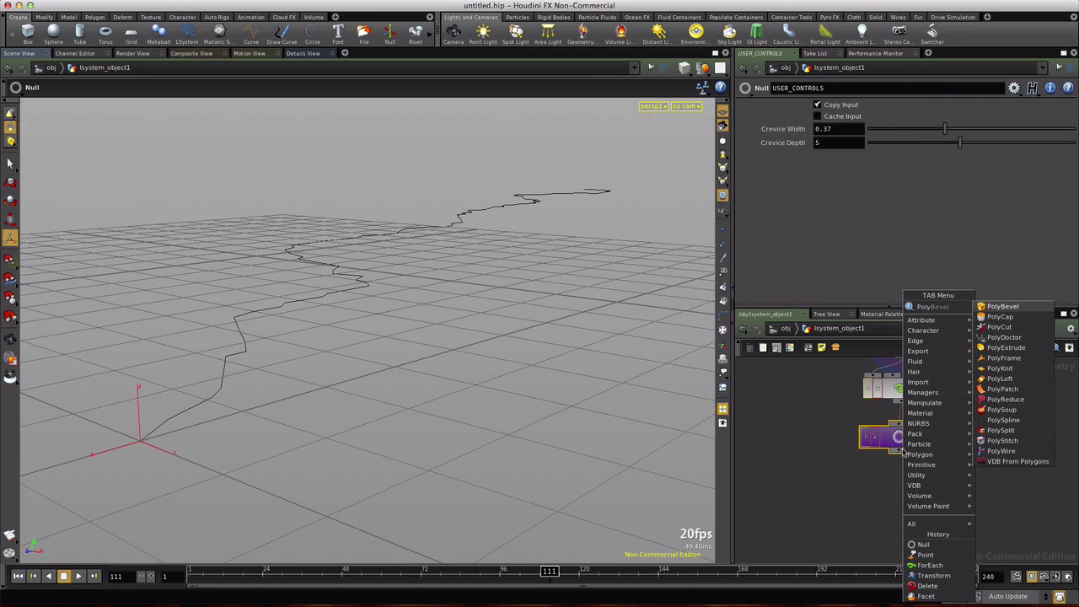
{"action": "left_click", "coordinate": [995, 451]}
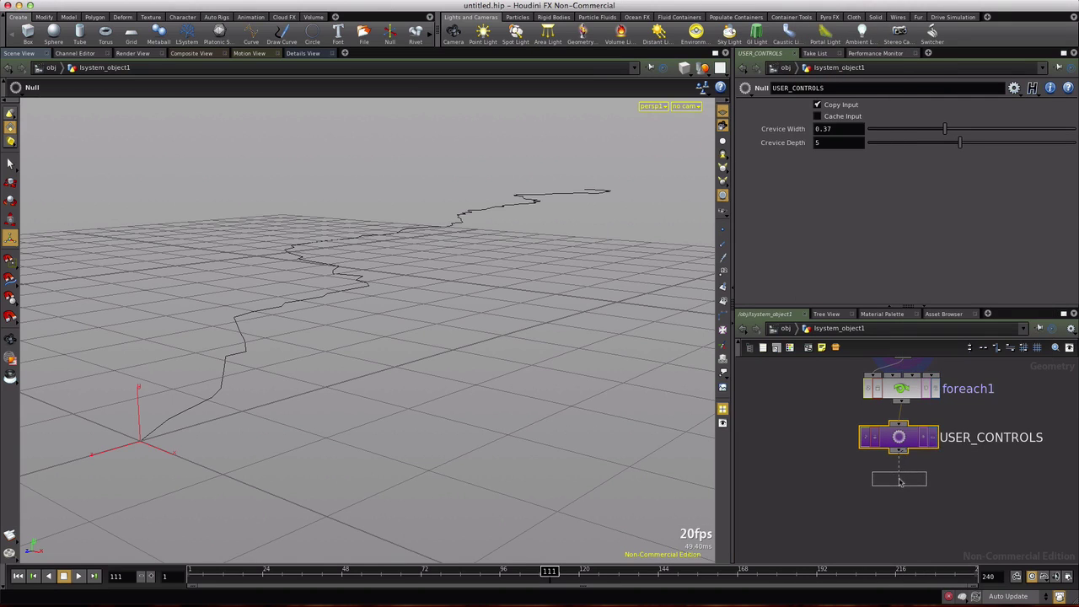
{"action": "left_click", "coordinate": [901, 479]}
{"action": "left_click", "coordinate": [931, 479]}
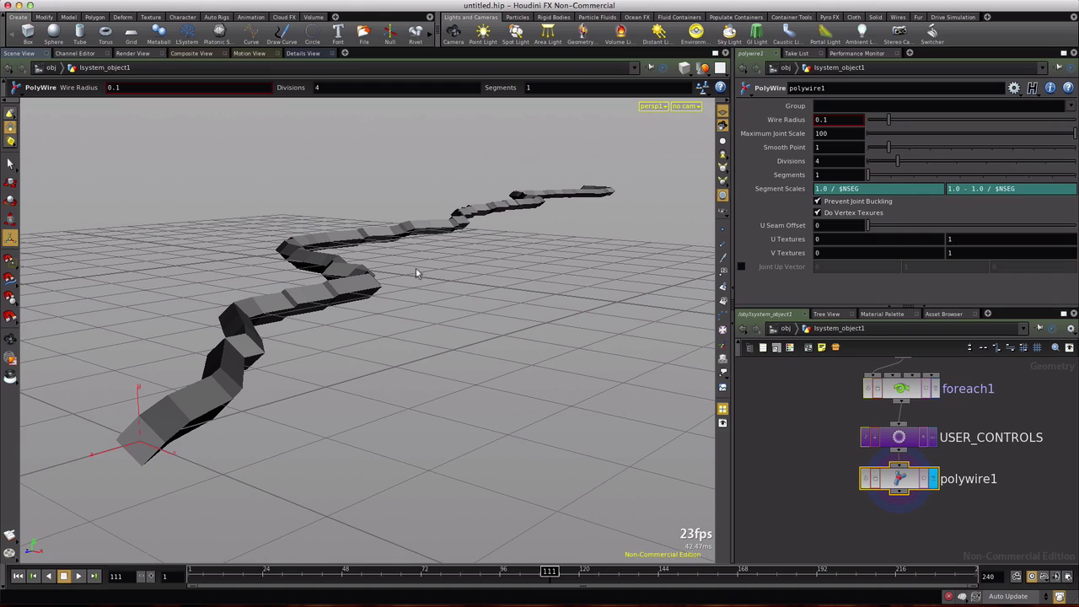
Set foreach1's For parameter to Each Primitive/Point and orbit to inspect the red crack
{"action": "left_click", "coordinate": [911, 395]}
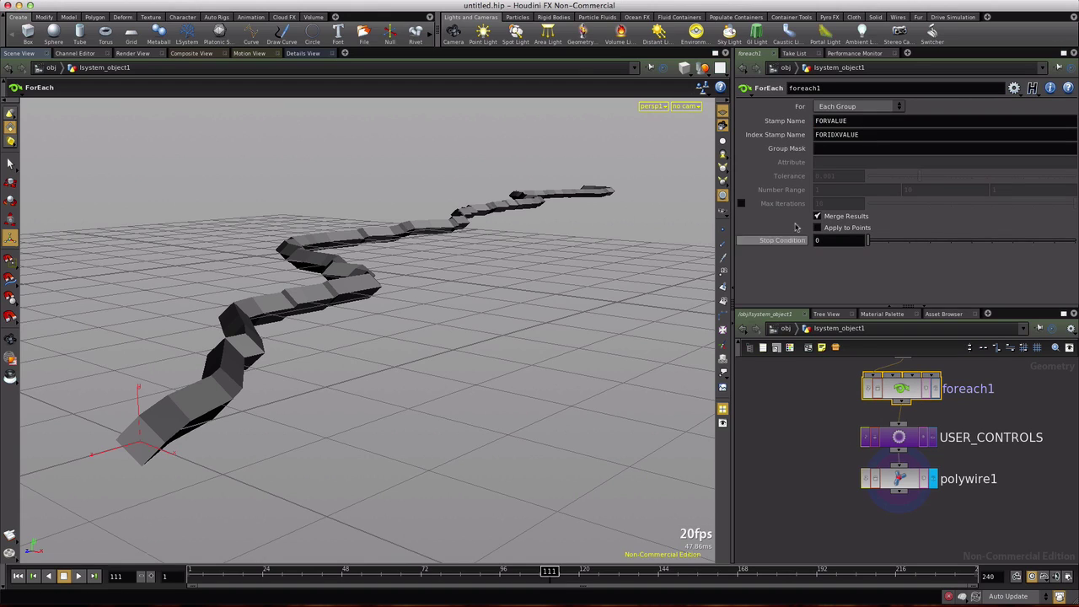
{"action": "left_click", "coordinate": [898, 107]}
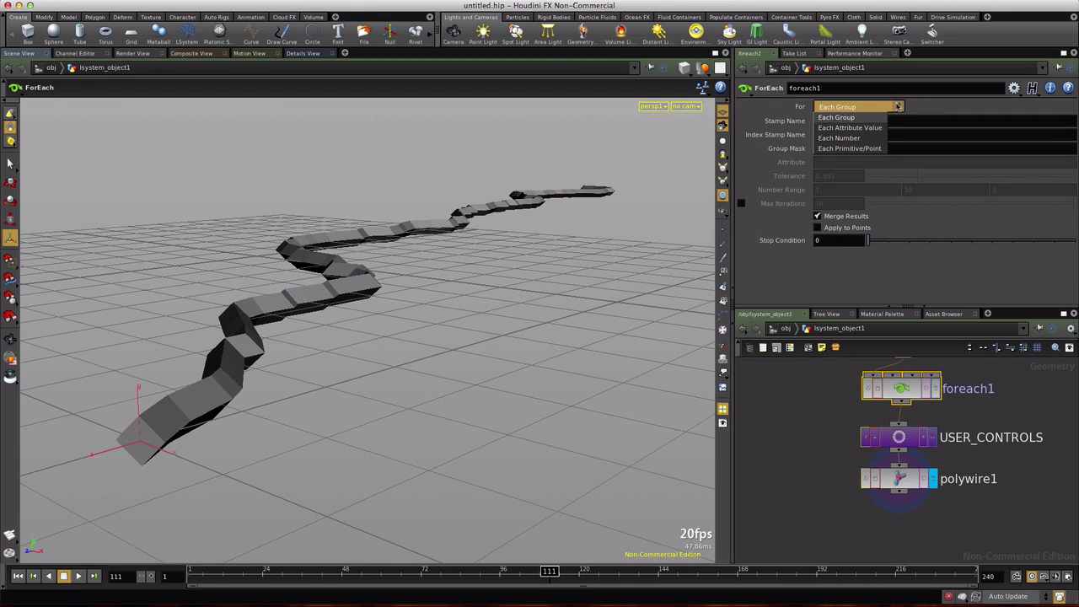
{"action": "left_click", "coordinate": [828, 149]}
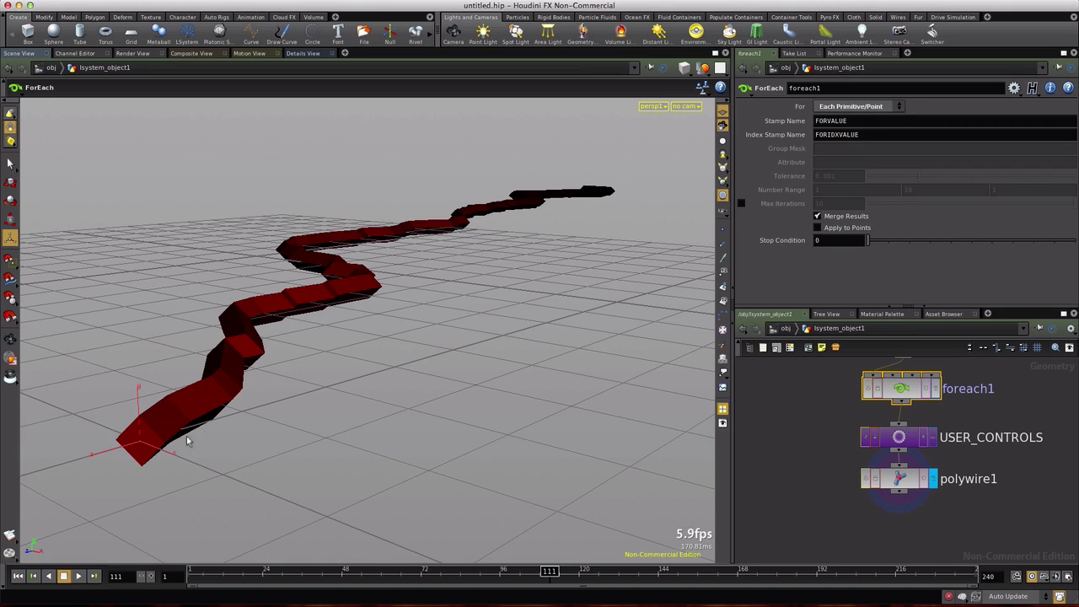
{"action": "key", "text": "Escape"}
{"action": "left_click_drag", "start_coordinate": [371, 334], "coordinate": [386, 362]}
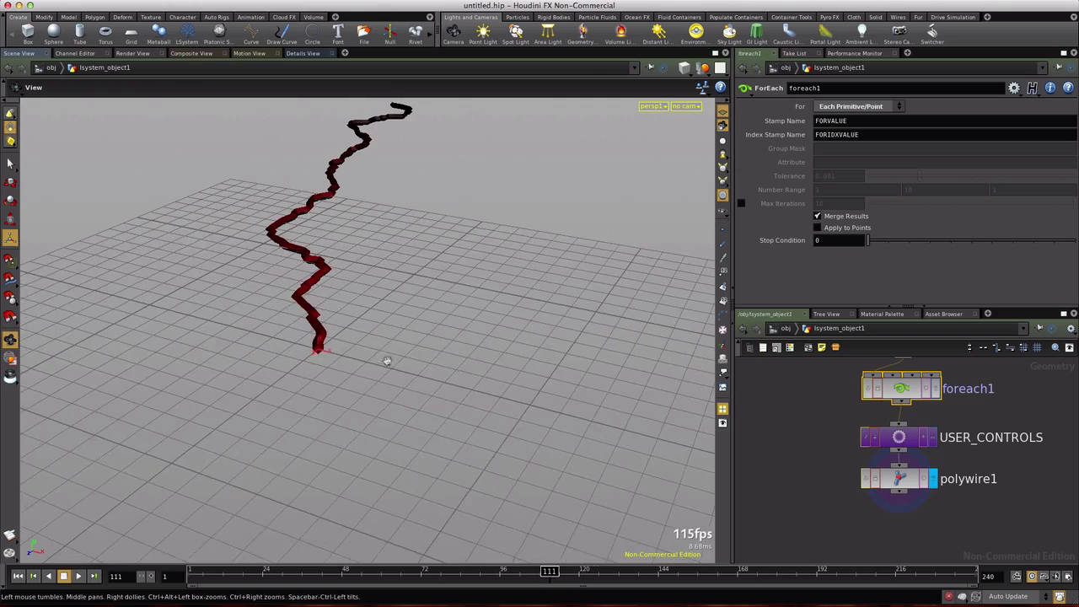
{"action": "left_click_drag", "start_coordinate": [401, 258], "coordinate": [392, 459]}
Paste a relative reference to USER_CONTROLS Crevice Width into polywire1's Wire Radius
{"action": "key", "text": "Return"}
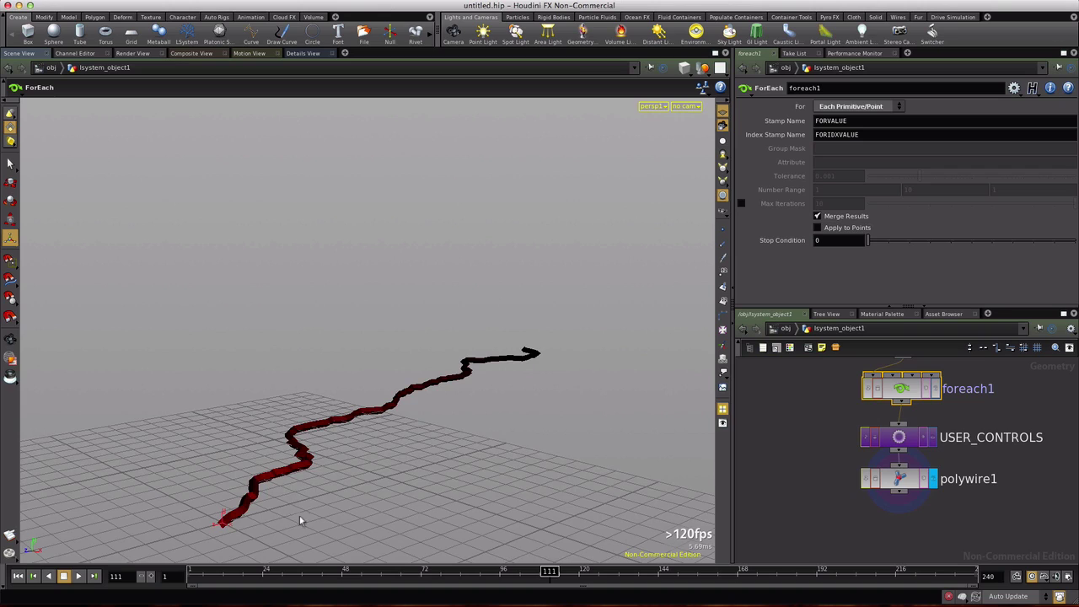
{"action": "left_click", "coordinate": [887, 442]}
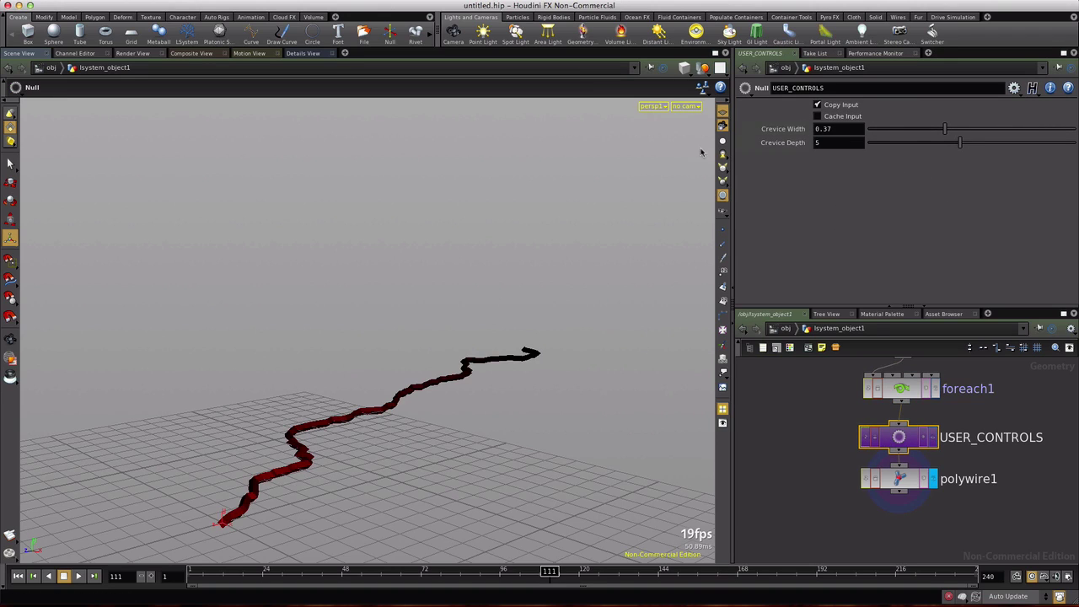
{"action": "right_click", "coordinate": [761, 130]}
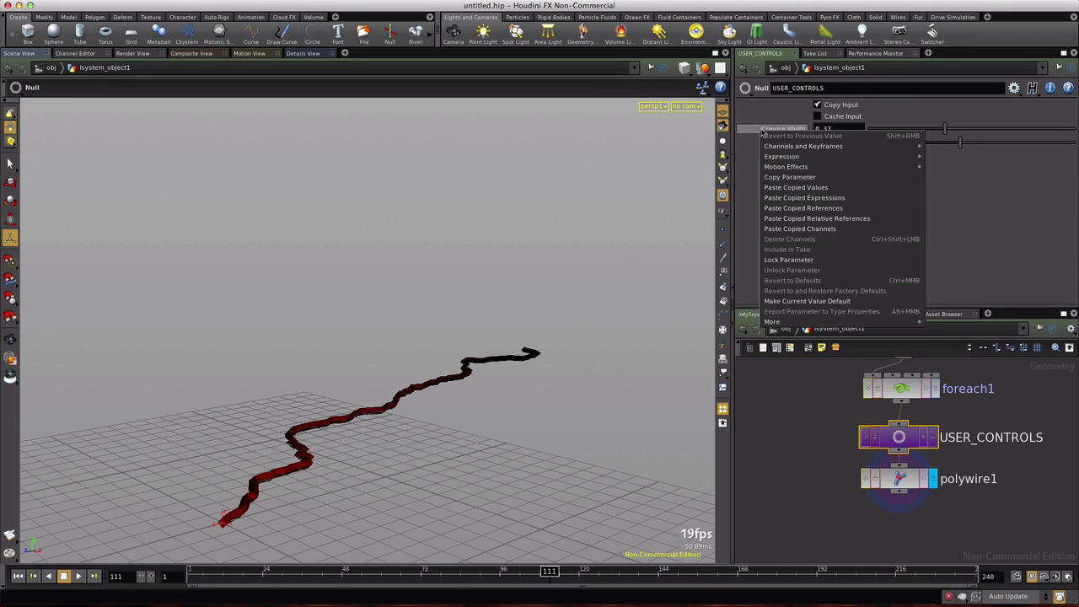
{"action": "left_click", "coordinate": [785, 179]}
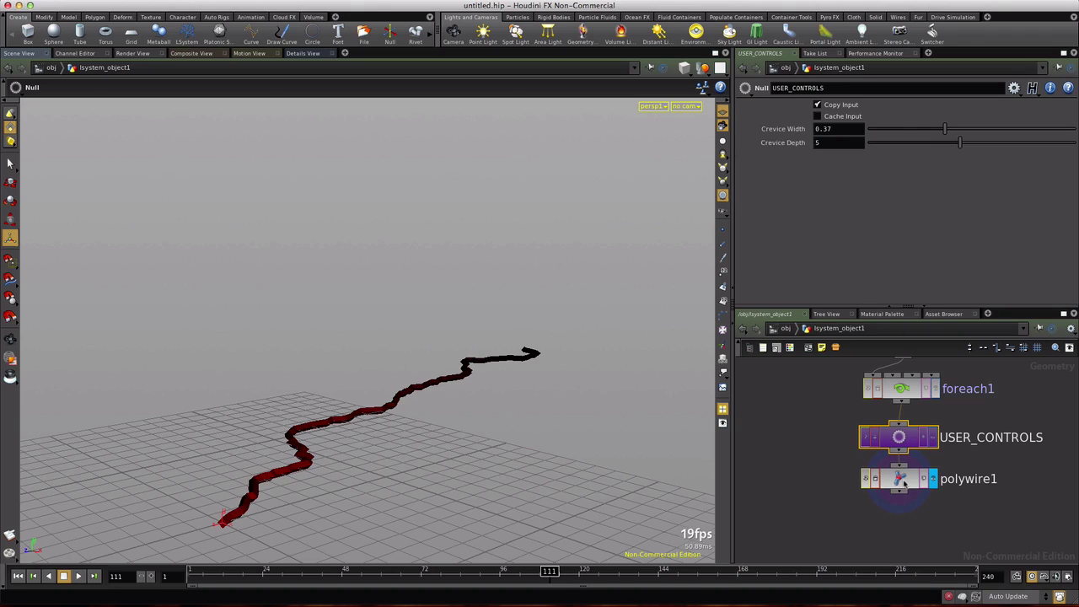
{"action": "left_click", "coordinate": [902, 480]}
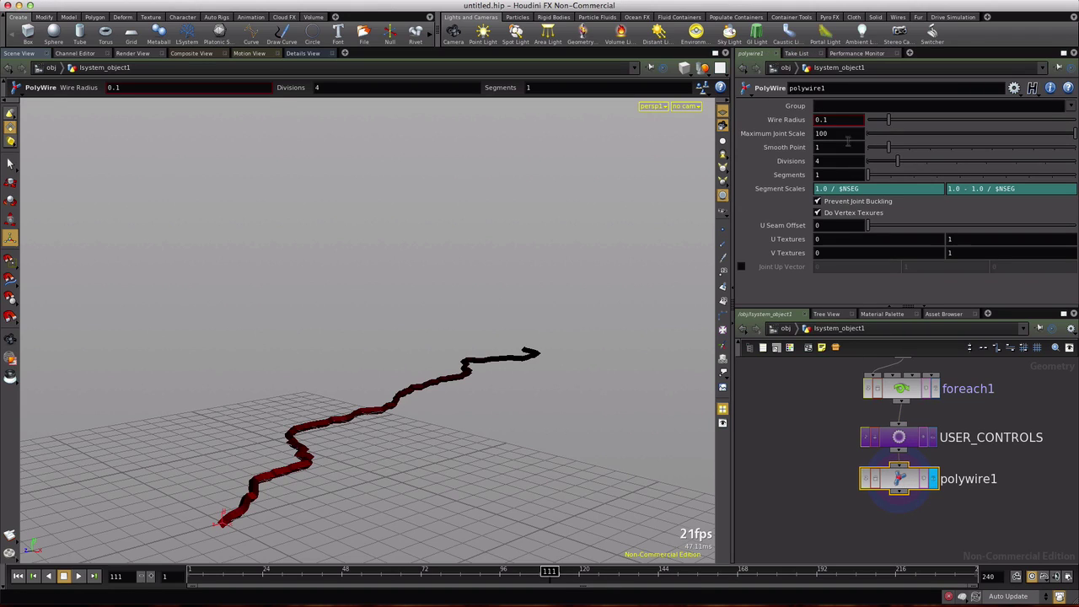
{"action": "right_click", "coordinate": [840, 120]}
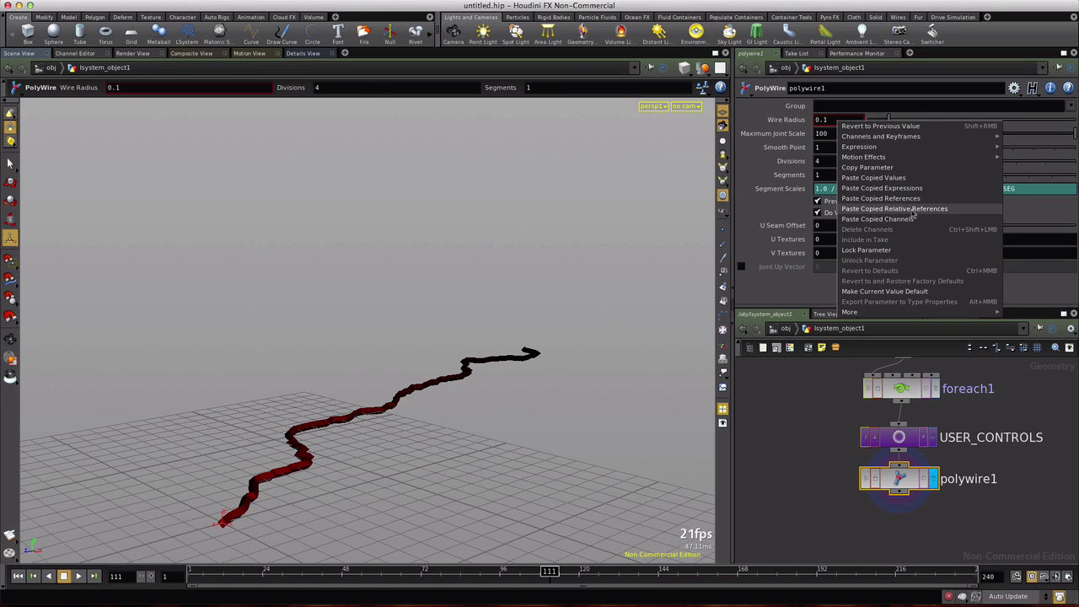
{"action": "left_click", "coordinate": [913, 209]}
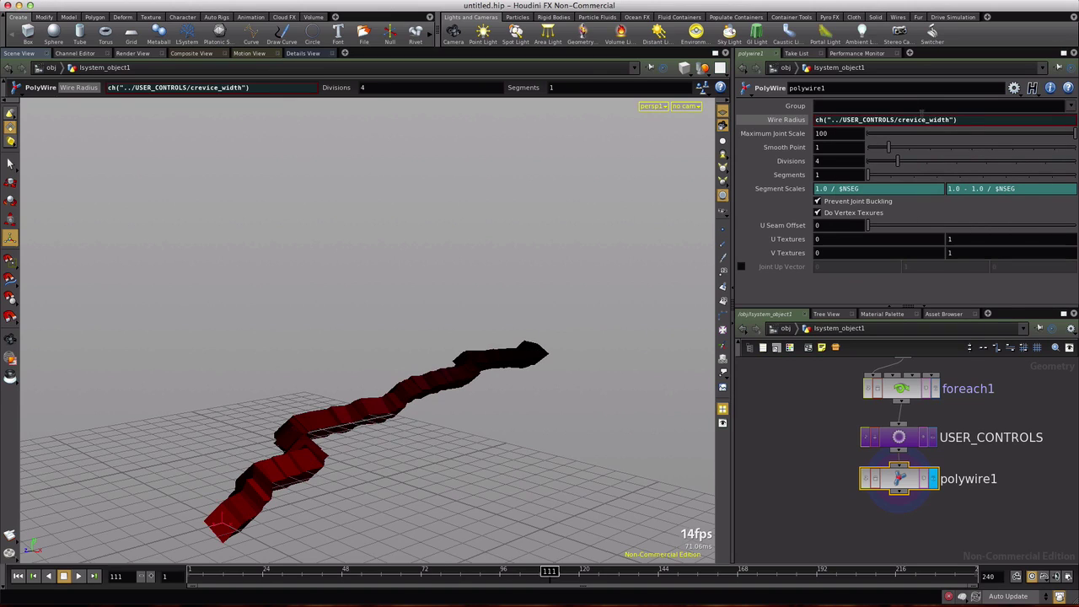
Prefix the Wire Radius expression with $CR * and test Crevice Width, settling near 0.369
{"action": "left_click", "coordinate": [962, 120]}
{"action": "key", "text": "Tab"}
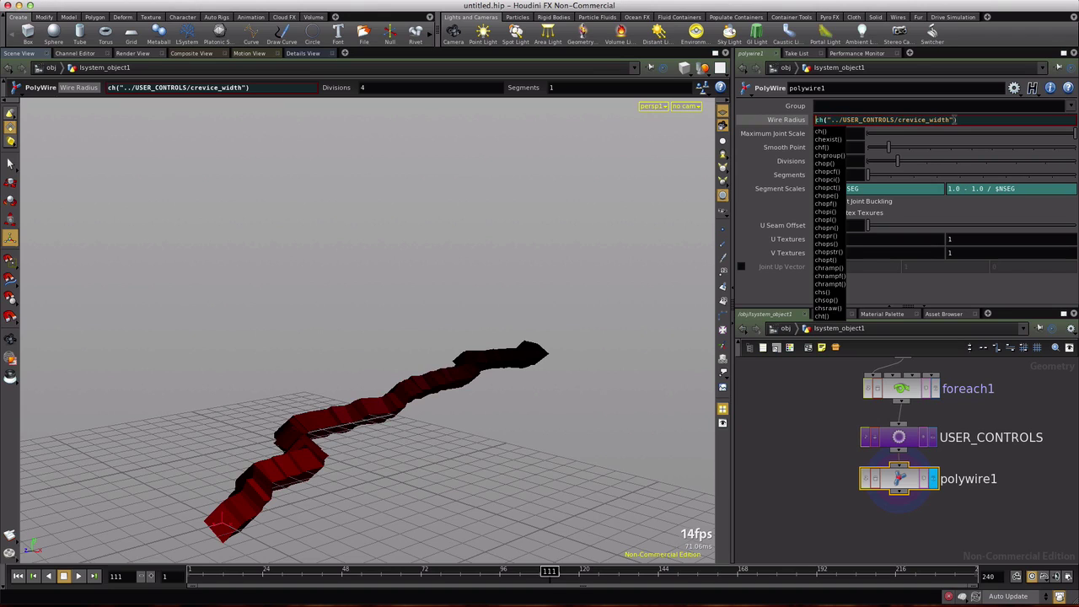
{"action": "type", "text": "$CR *"}
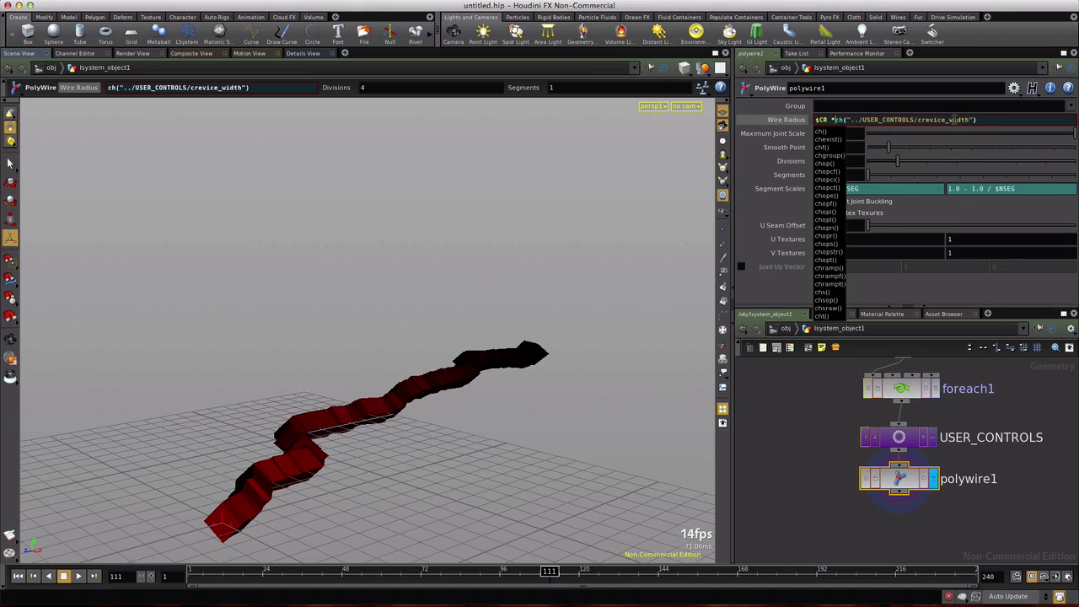
{"action": "key", "text": "Return"}
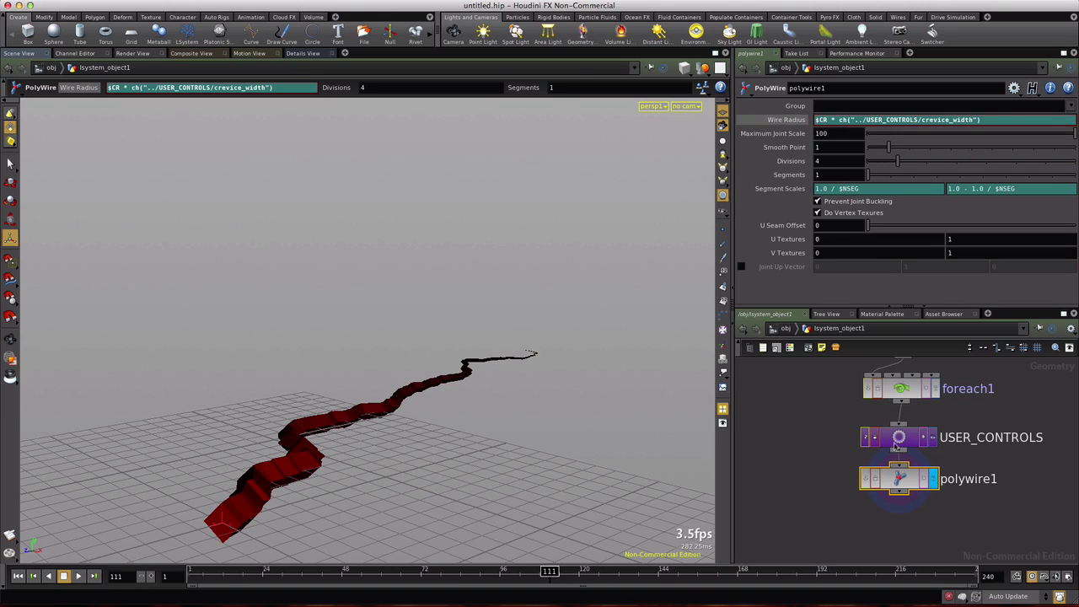
{"action": "left_click", "coordinate": [899, 436]}
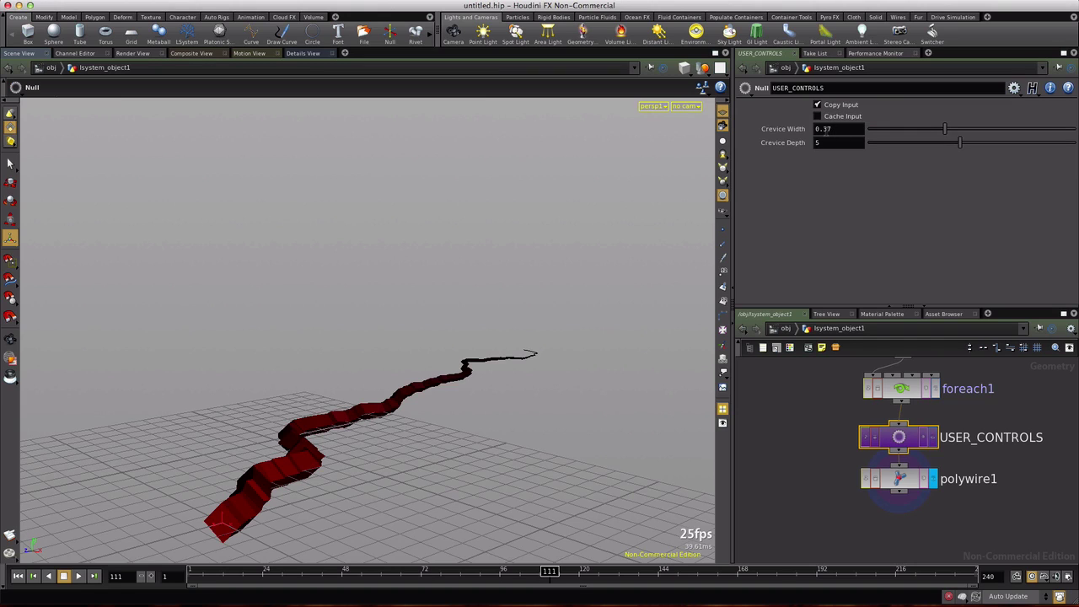
{"action": "mouse_move", "coordinate": [944, 131]}
{"action": "left_mouse_down"}
{"action": "mouse_move", "coordinate": [1019, 131]}
{"action": "mouse_move", "coordinate": [932, 135]}
{"action": "left_mouse_up"}
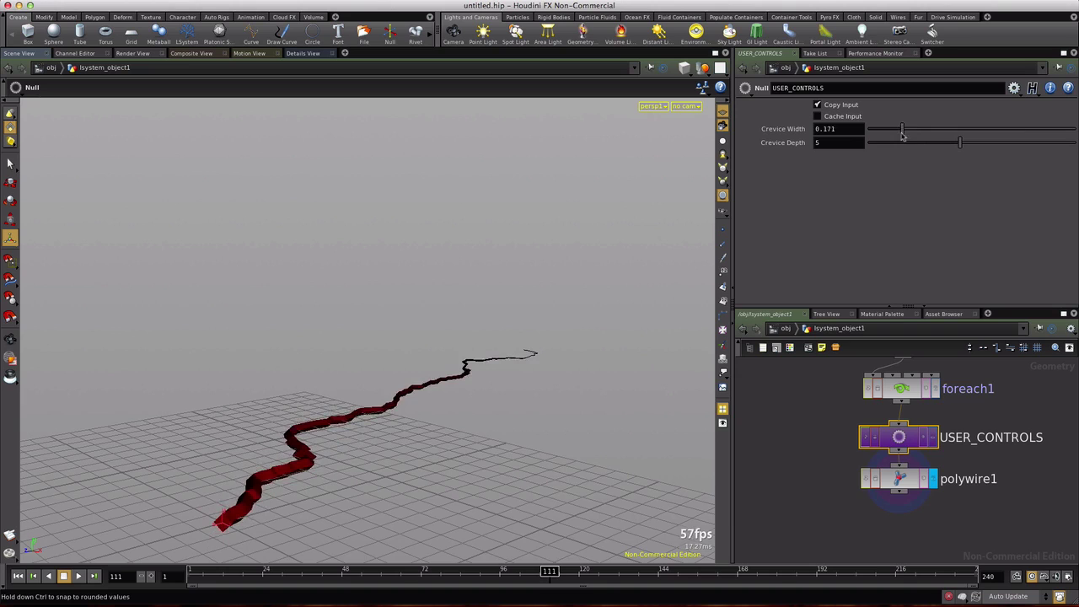
{"action": "left_click_drag", "start_coordinate": [903, 135], "coordinate": [946, 138]}
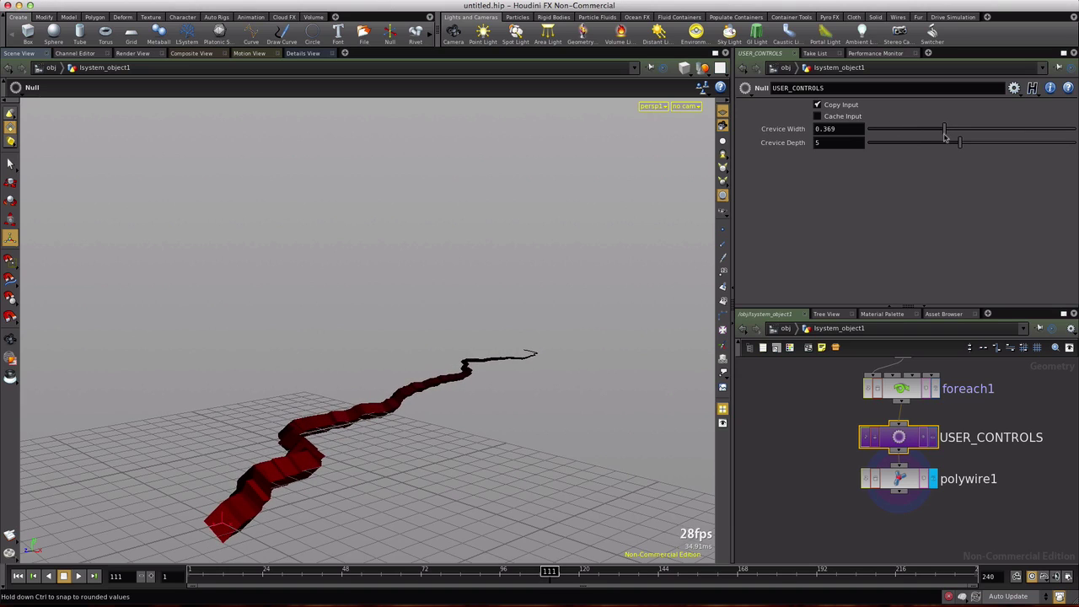
Add a Transform node, xform2, below polywire1
{"action": "left_click", "coordinate": [909, 487]}
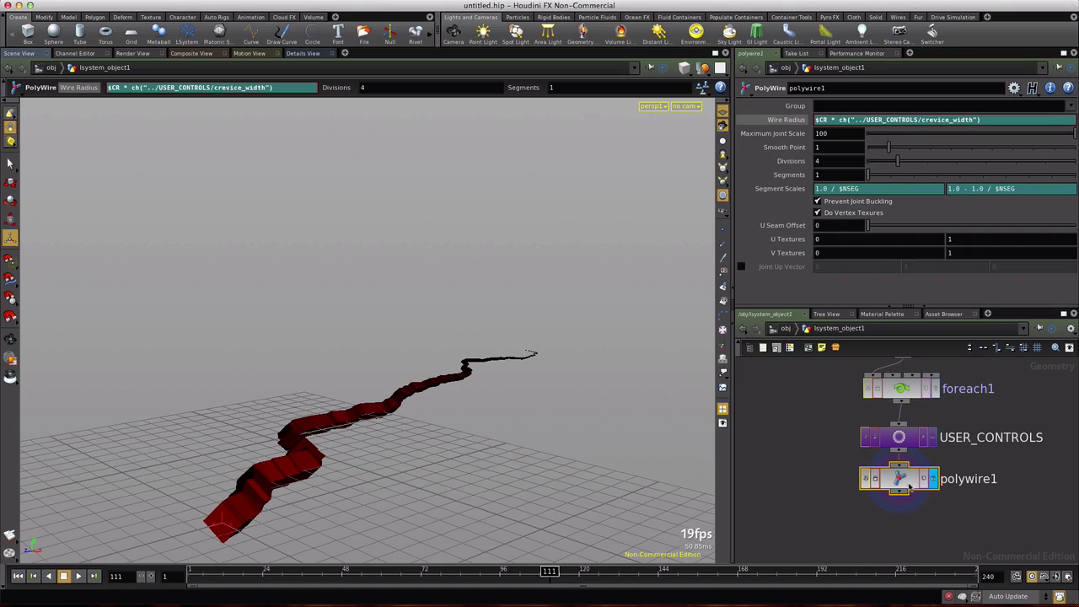
{"action": "key", "text": "Tab"}
{"action": "type", "text": "trans"}
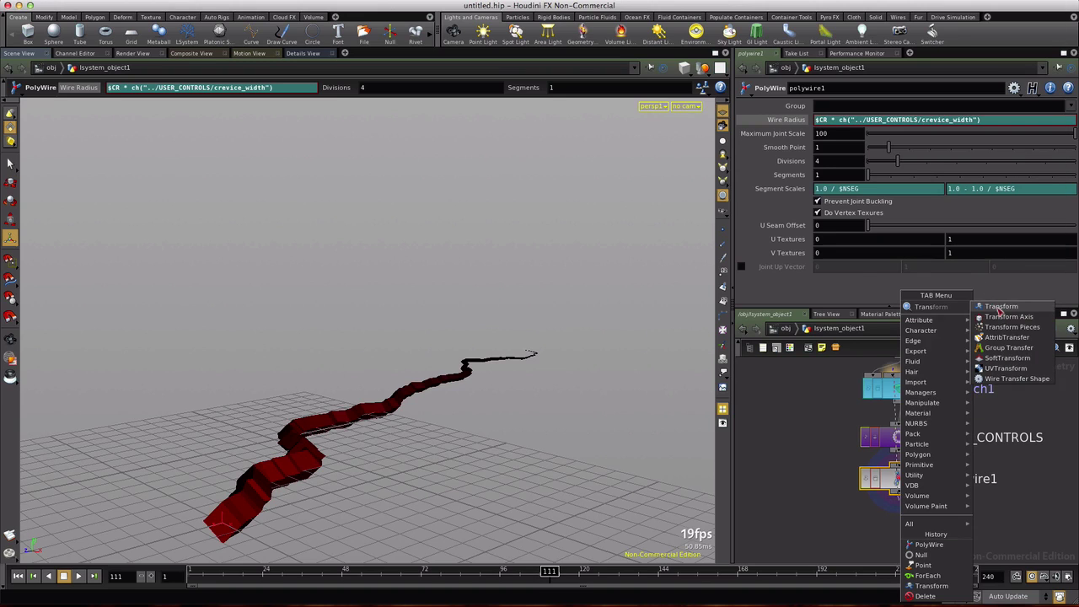
{"action": "left_click", "coordinate": [999, 309]}
{"action": "left_click", "coordinate": [900, 528]}
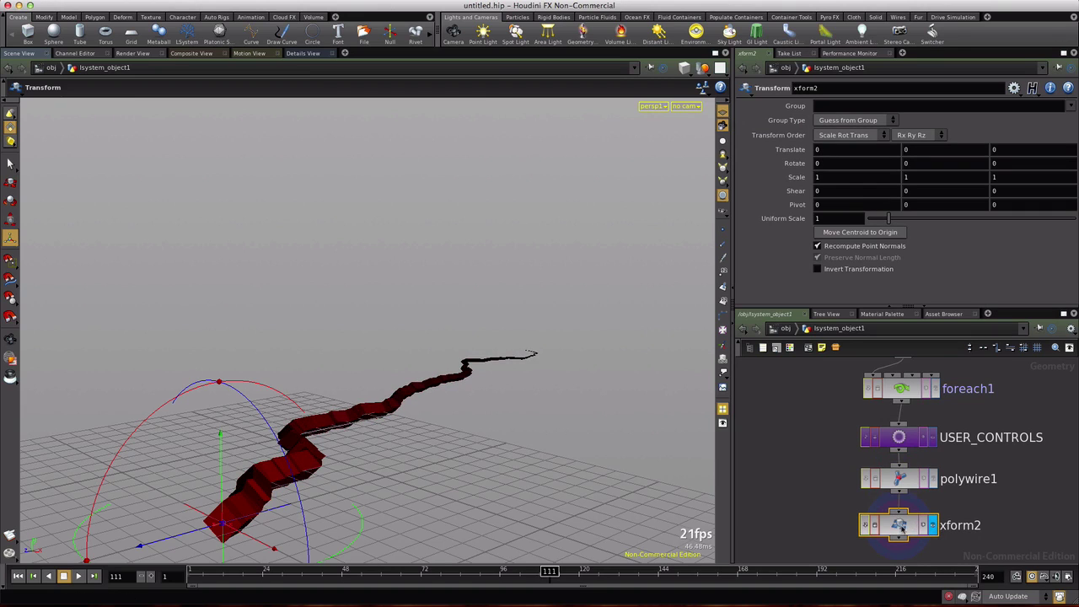
Link xform2's Scale Y to USER_CONTROLS Crevice Depth and set Crevice Depth to 5.15
{"action": "left_click", "coordinate": [909, 437]}
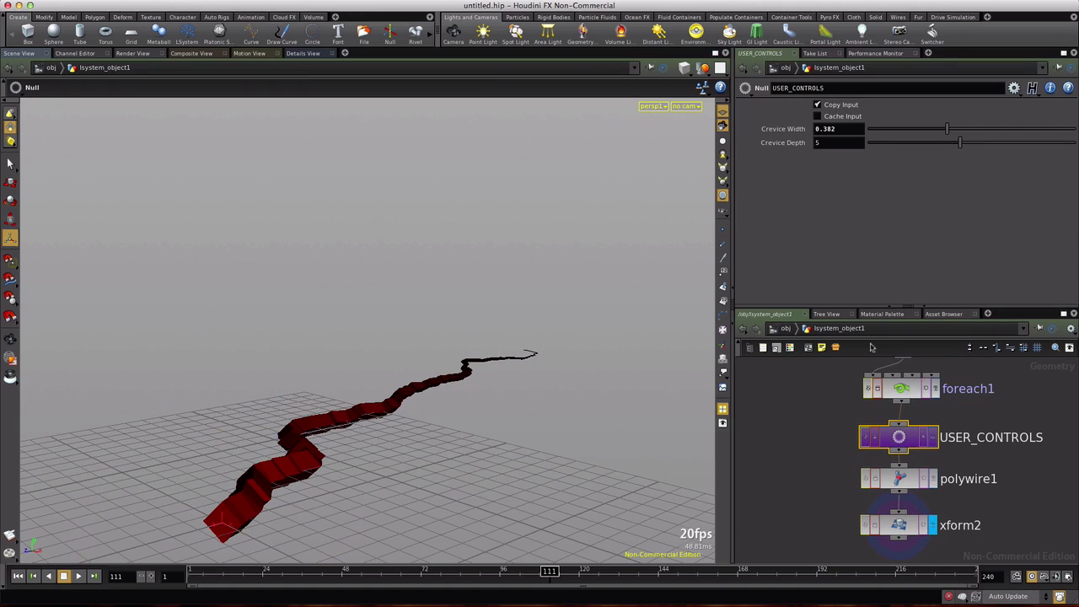
{"action": "right_click", "coordinate": [793, 147]}
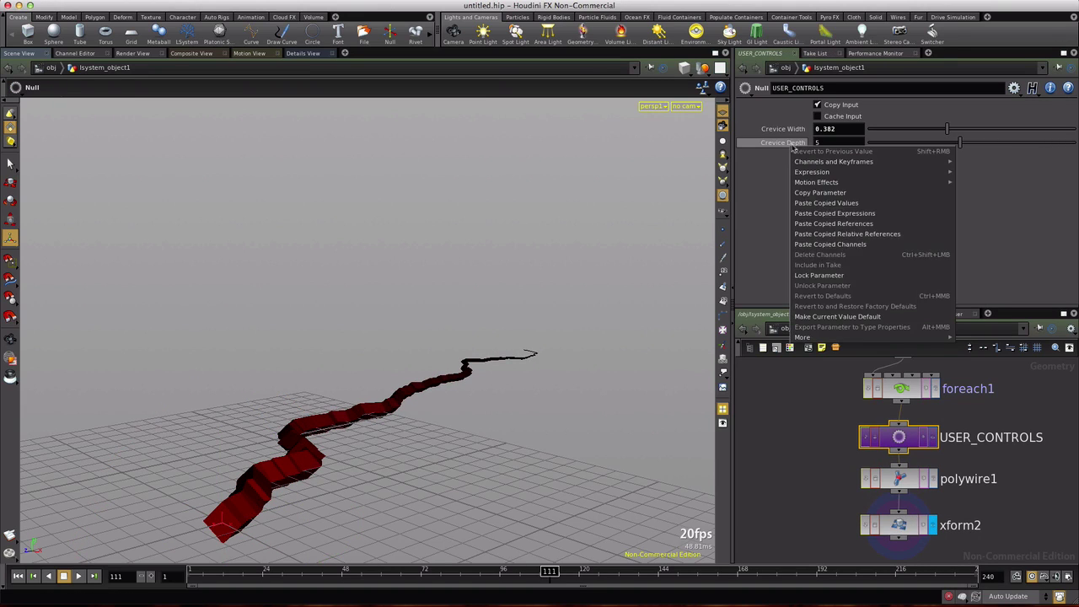
{"action": "left_click", "coordinate": [807, 193]}
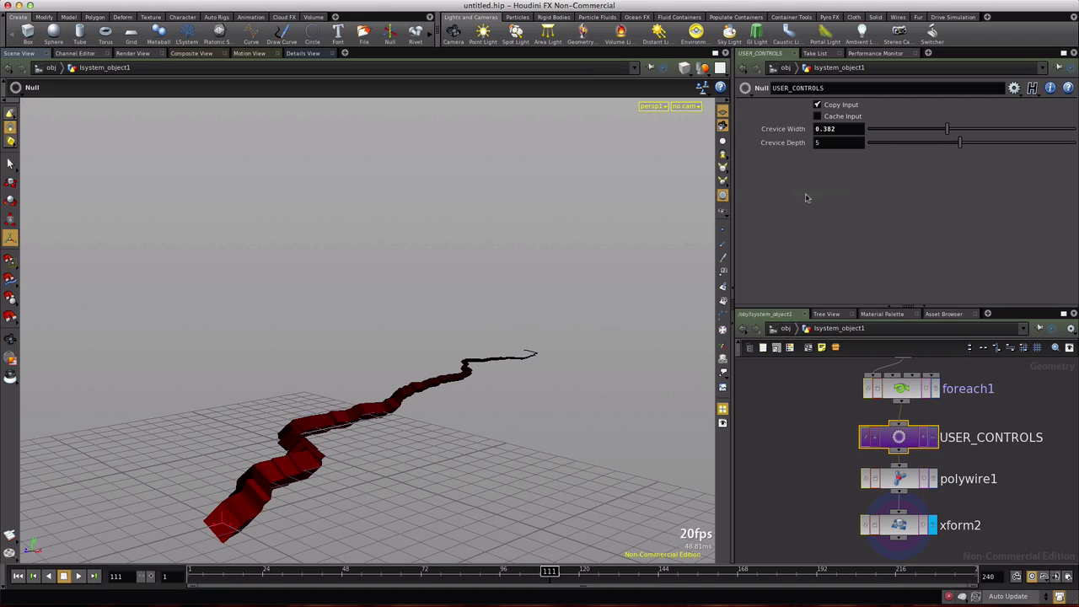
{"action": "left_click", "coordinate": [898, 536]}
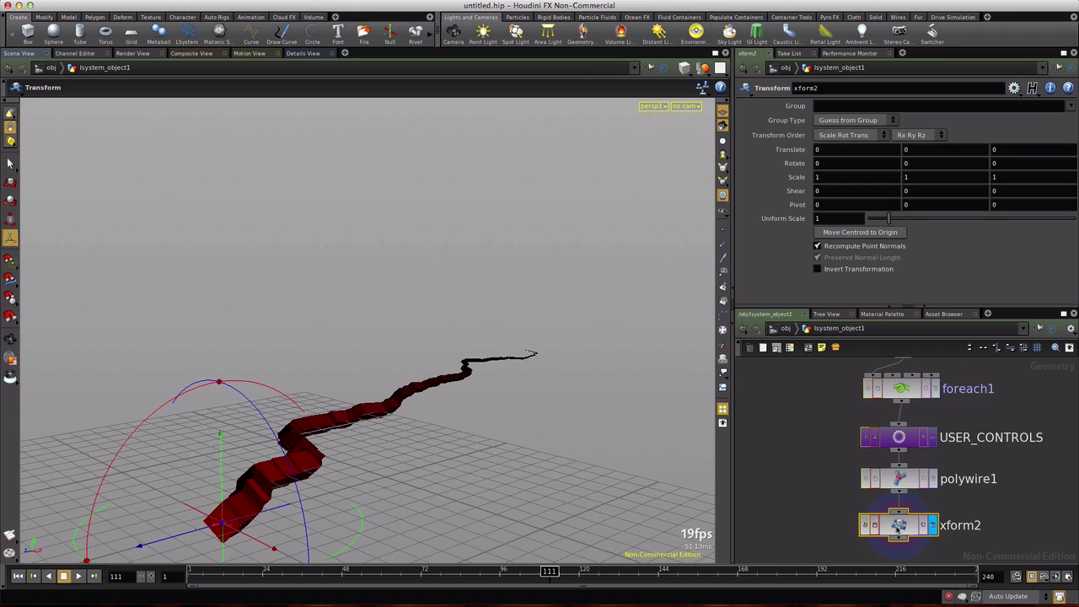
{"action": "right_click", "coordinate": [925, 177]}
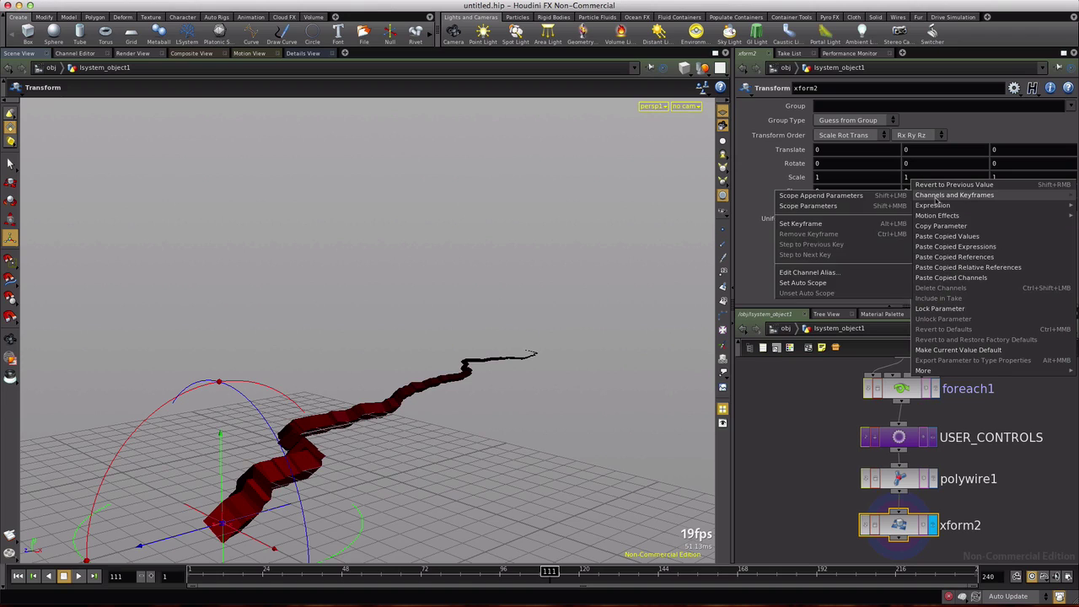
{"action": "left_click", "coordinate": [968, 267]}
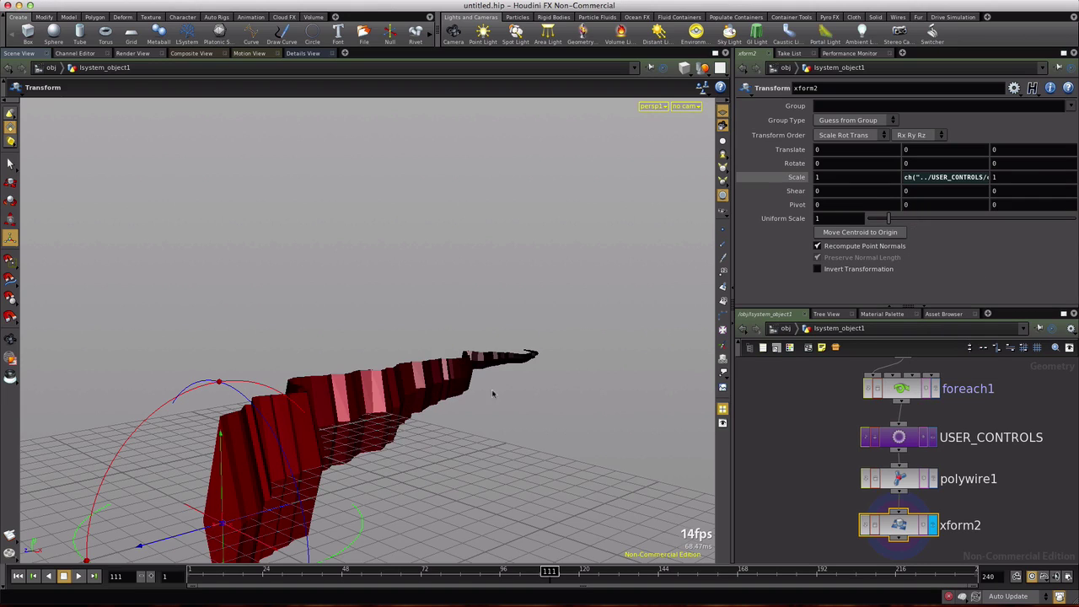
{"action": "left_click", "coordinate": [902, 438]}
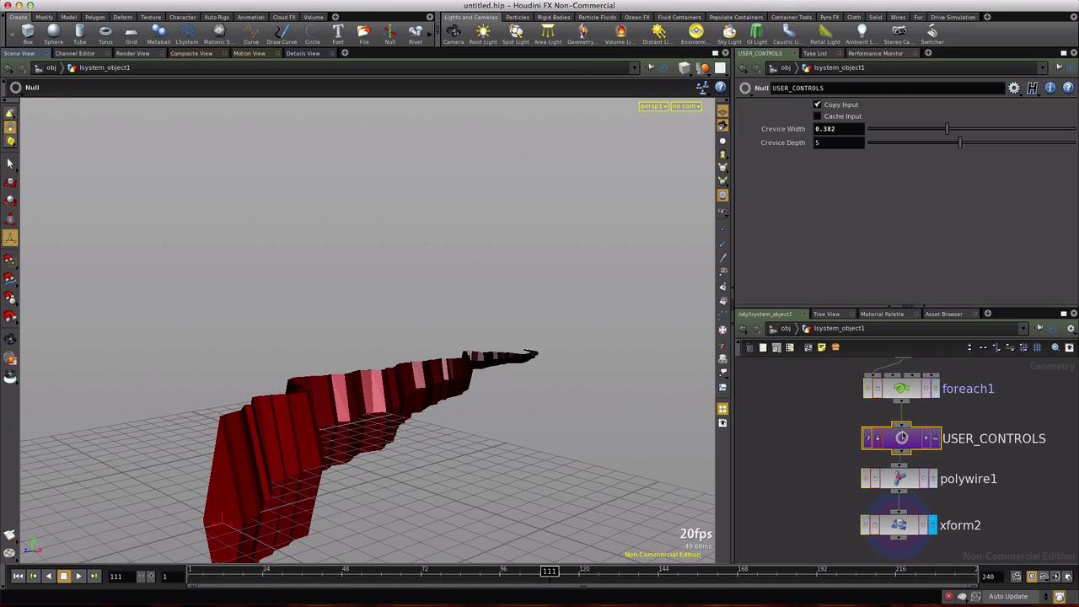
{"action": "mouse_move", "coordinate": [959, 143]}
{"action": "left_mouse_down"}
{"action": "mouse_move", "coordinate": [907, 146]}
{"action": "mouse_move", "coordinate": [963, 143]}
{"action": "left_mouse_up"}
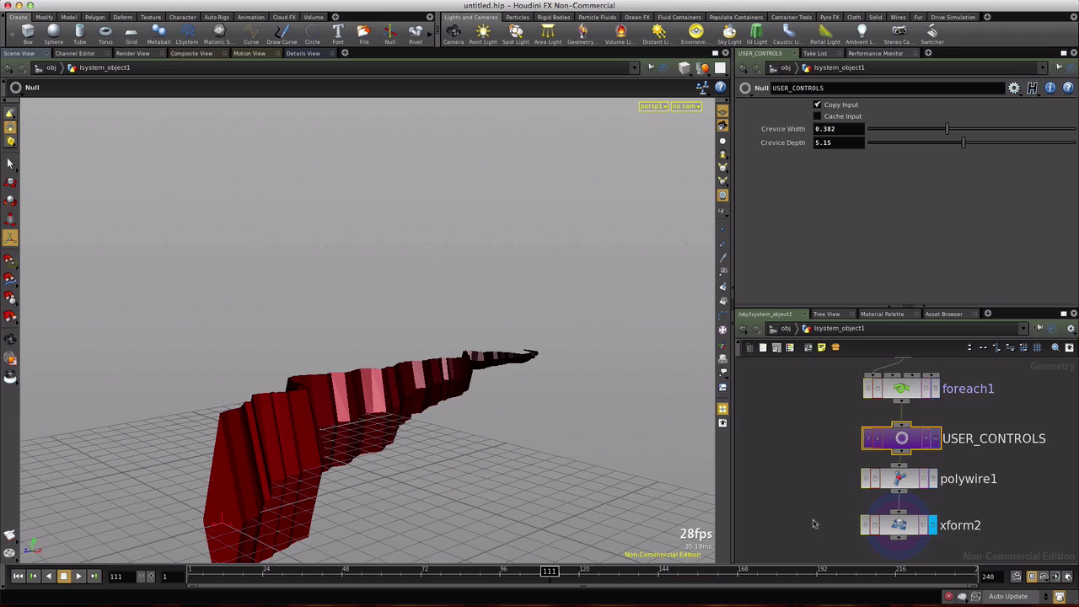
{"action": "middle_click_drag", "start_coordinate": [814, 524], "coordinate": [815, 434]}
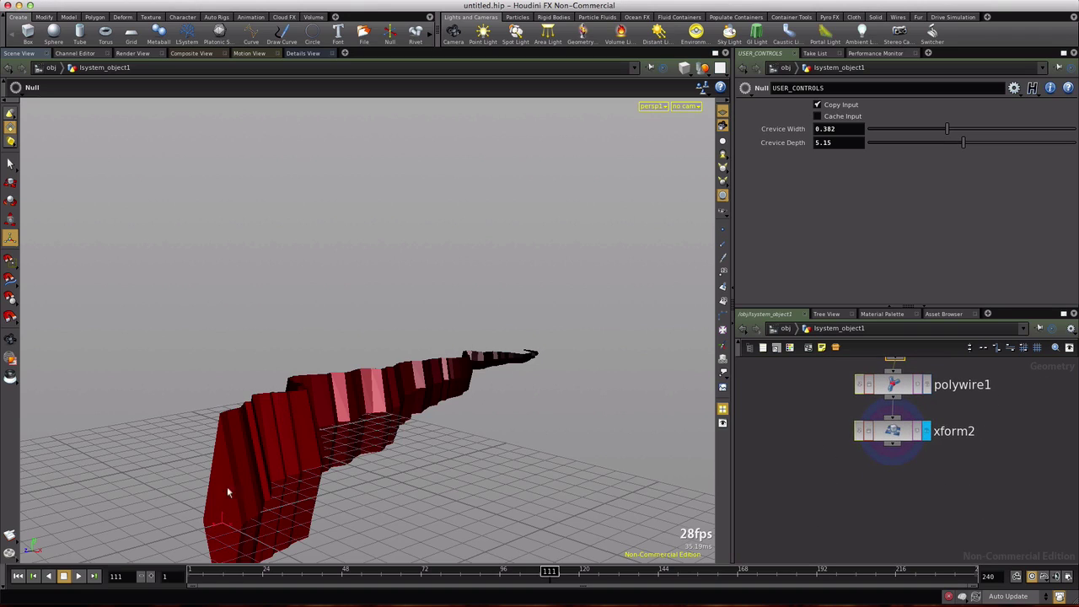
Add a displayed Clip node, clip1, after xform2 keeping Primitives Below the Plane
{"action": "left_click", "coordinate": [895, 449]}
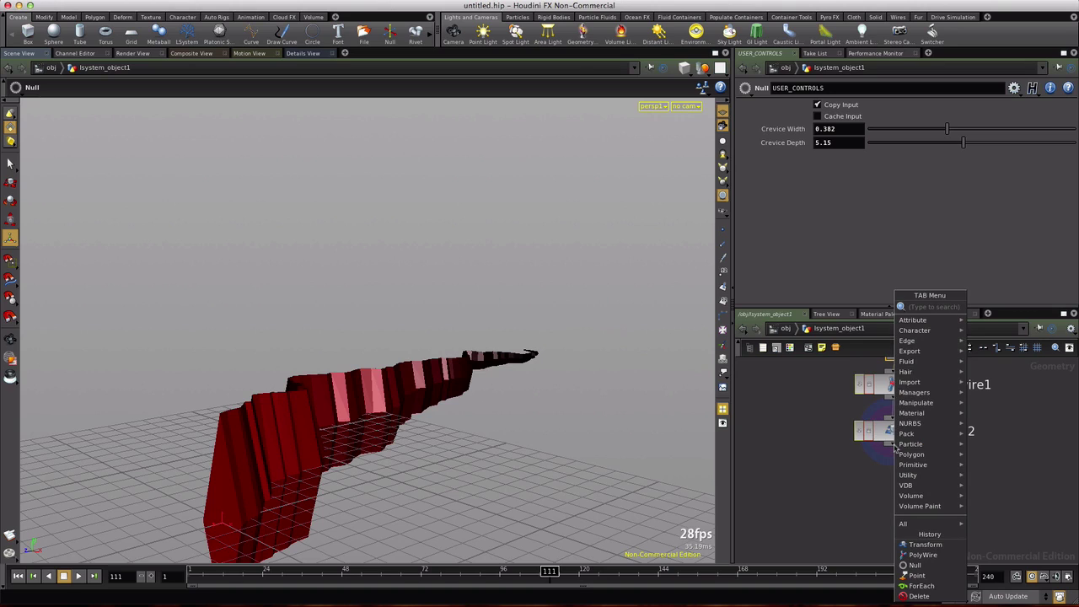
{"action": "type", "text": "Clip"}
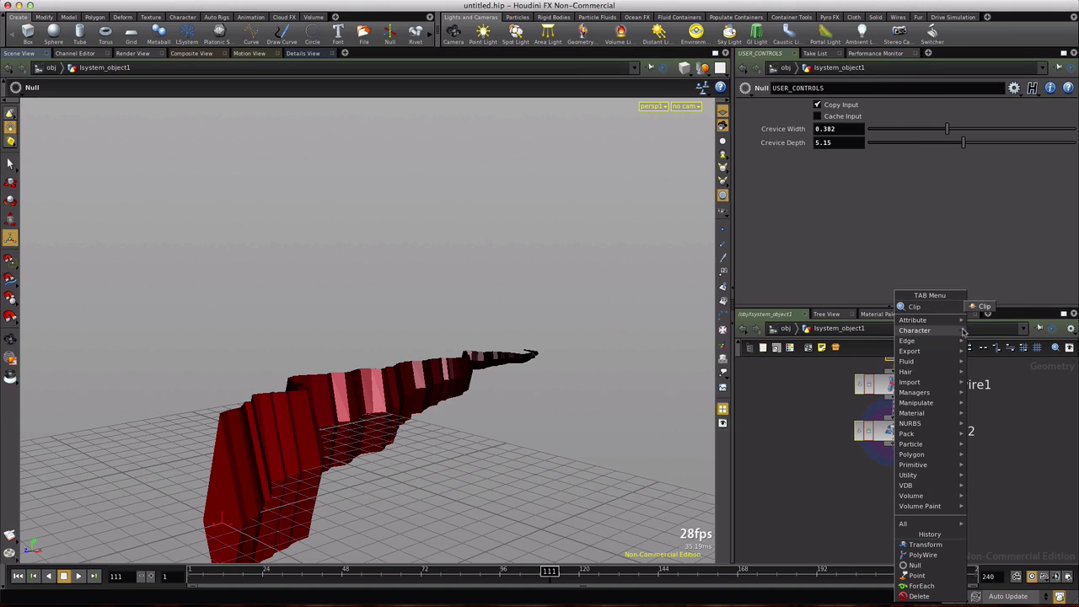
{"action": "left_click", "coordinate": [984, 307]}
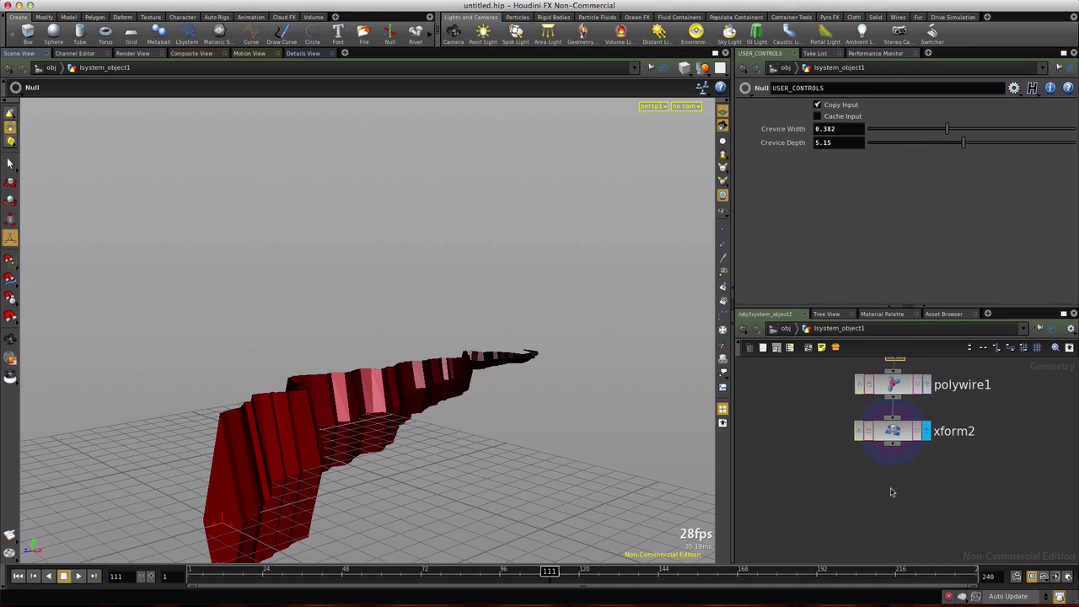
{"action": "left_click", "coordinate": [892, 491]}
{"action": "left_click", "coordinate": [925, 488]}
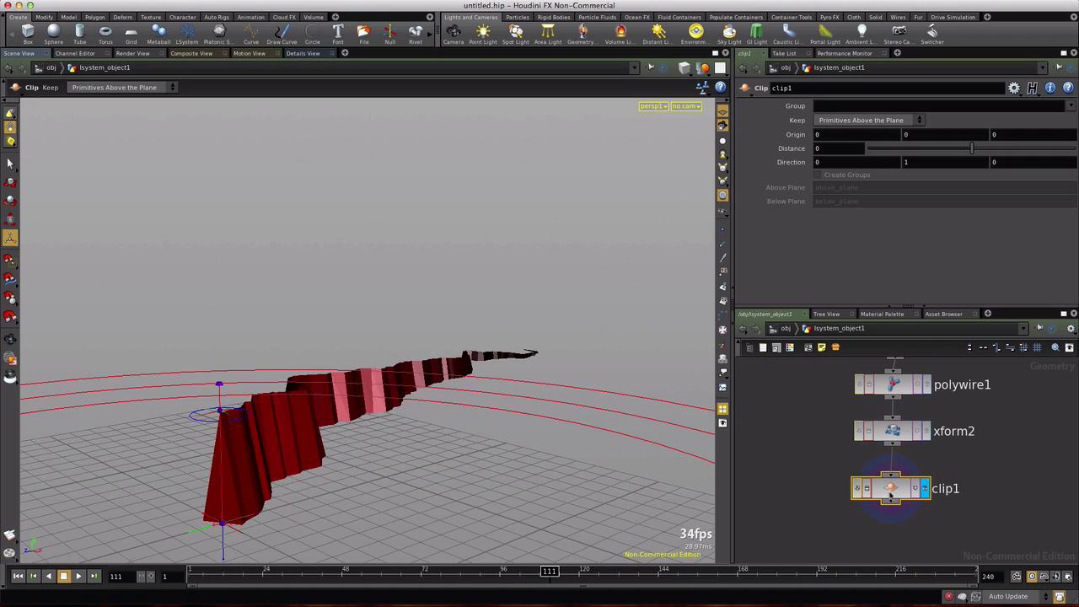
{"action": "left_click", "coordinate": [864, 119]}
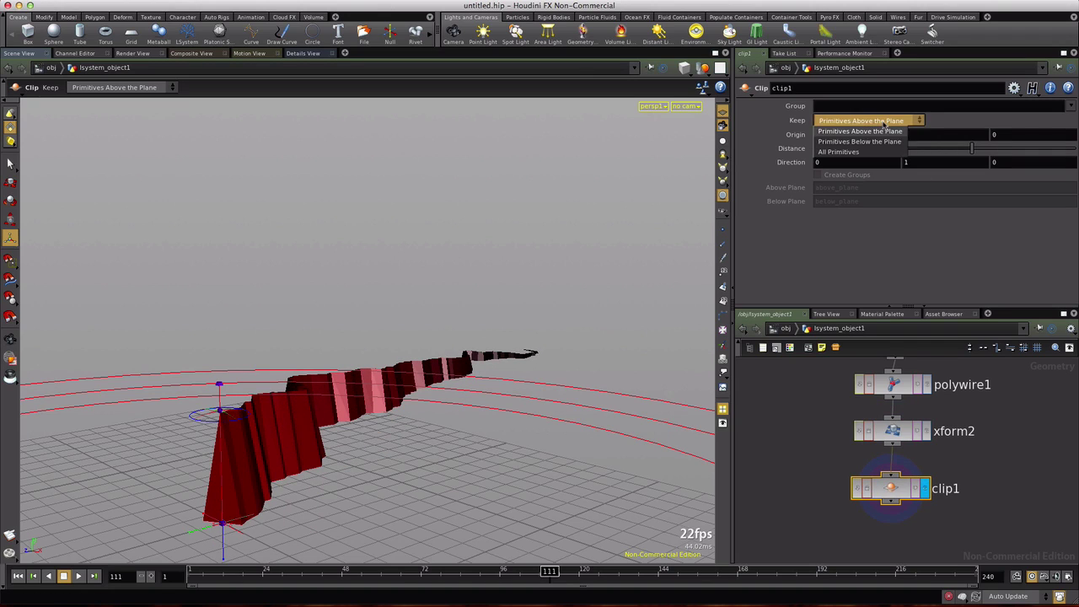
{"action": "left_click", "coordinate": [847, 142]}
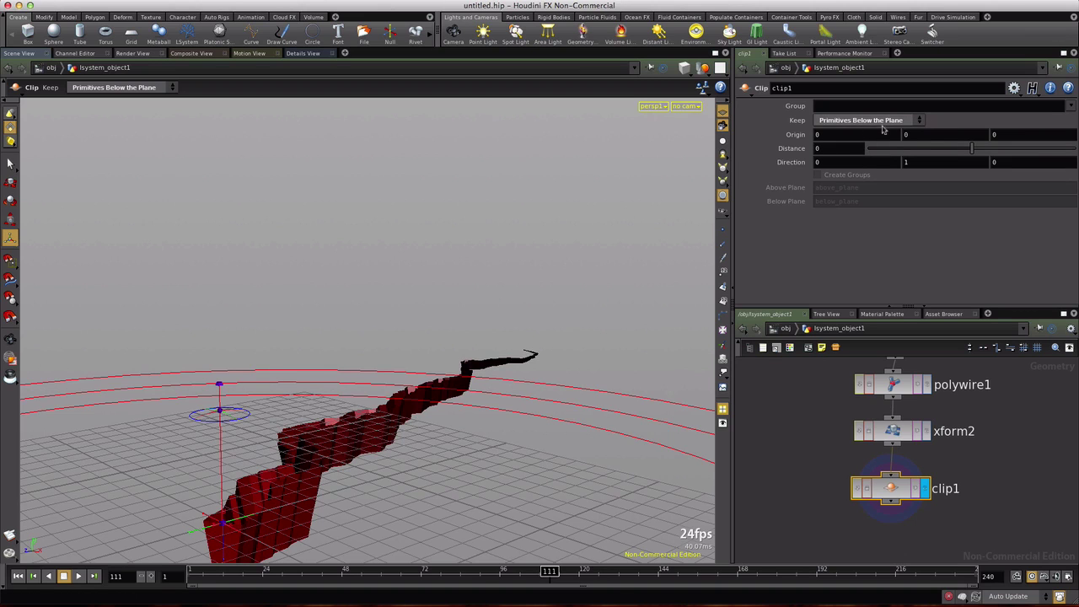
Orbit around the clipped crack from low and raised angles to inspect the result
{"action": "key", "text": "Escape"}
{"action": "key", "text": "h"}
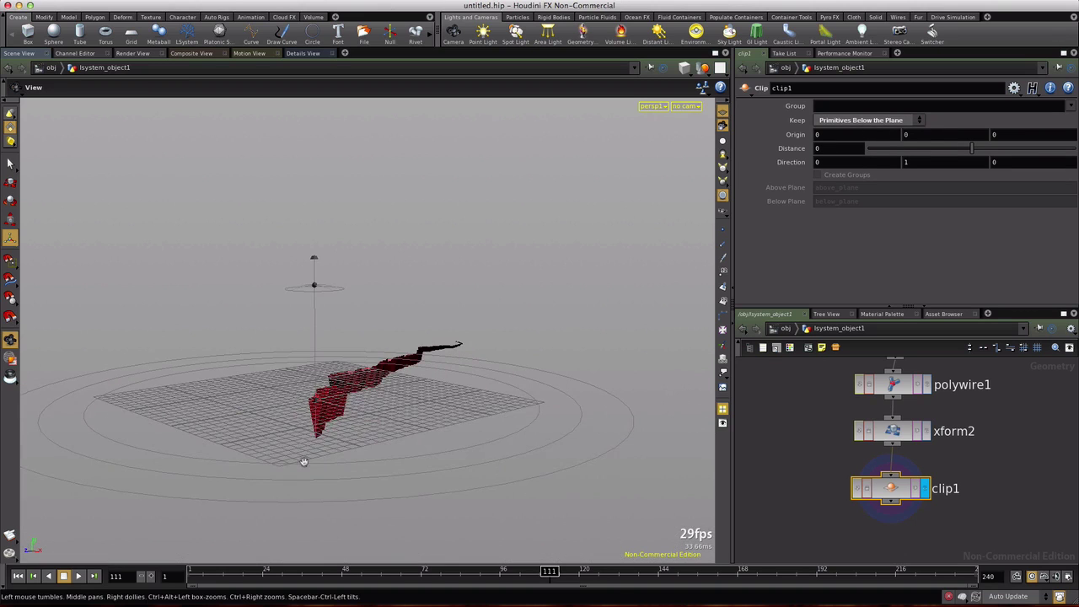
{"action": "left_click_drag", "start_coordinate": [270, 447], "coordinate": [248, 429]}
{"action": "key", "text": "Return"}
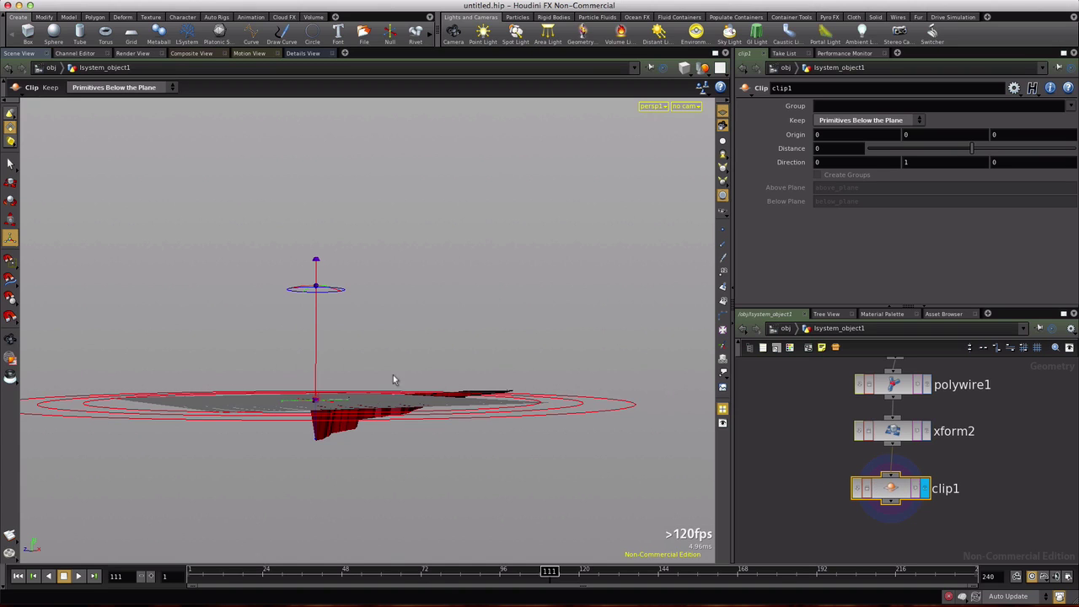
{"action": "key", "text": "Escape"}
{"action": "left_click_drag", "start_coordinate": [258, 410], "coordinate": [323, 415]}
{"action": "key", "text": "Return"}
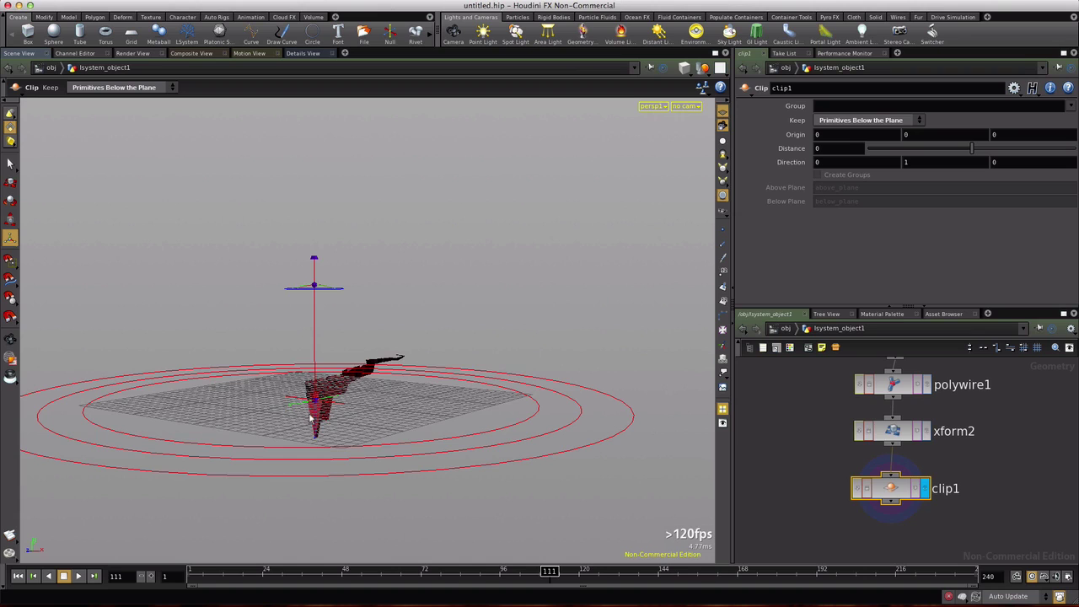
{"action": "key", "text": "Escape"}
{"action": "left_click_drag", "start_coordinate": [356, 411], "coordinate": [317, 414]}
{"action": "key", "text": "Return"}
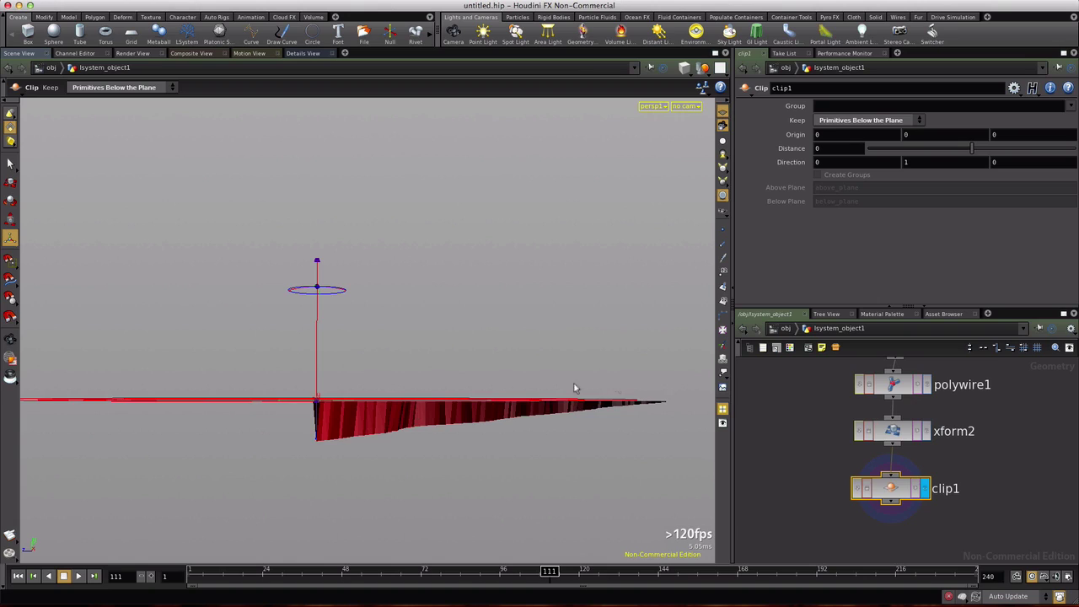
{"action": "key", "text": "Escape"}
{"action": "left_click_drag", "start_coordinate": [347, 414], "coordinate": [373, 436]}
{"action": "right_click_drag", "start_coordinate": [373, 436], "coordinate": [301, 465]}
{"action": "left_click_drag", "start_coordinate": [301, 466], "coordinate": [463, 523]}
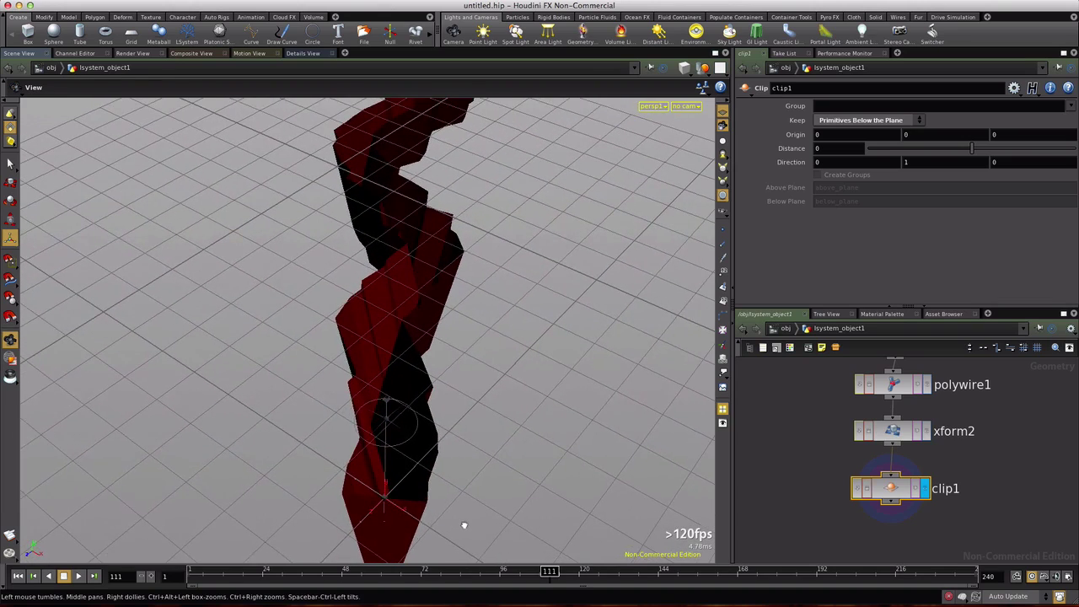
{"action": "key", "text": "Return"}
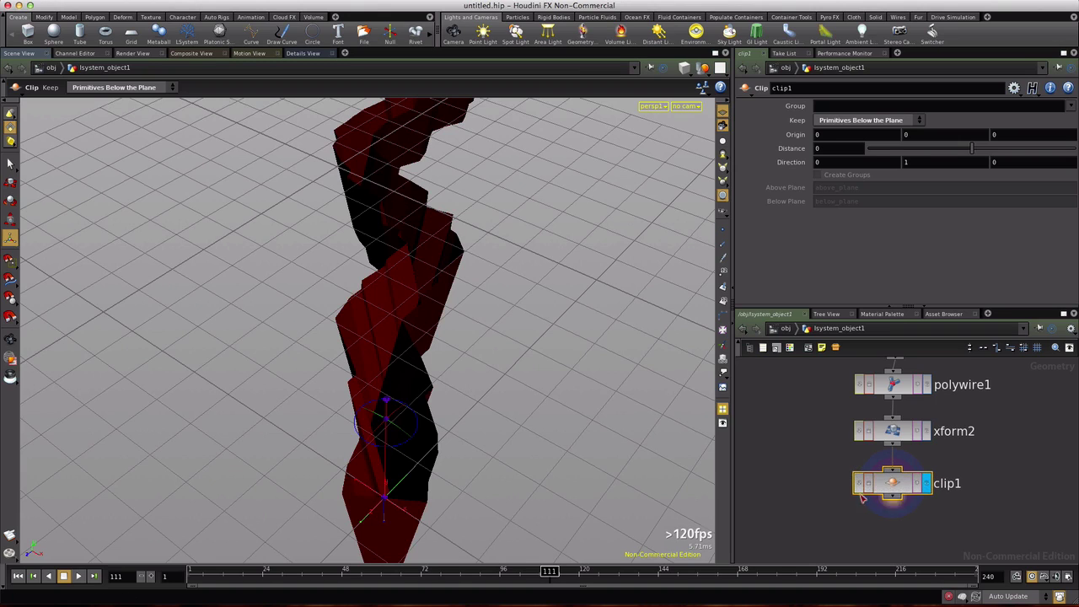
{"action": "middle_click_drag", "start_coordinate": [821, 509], "coordinate": [832, 450]}
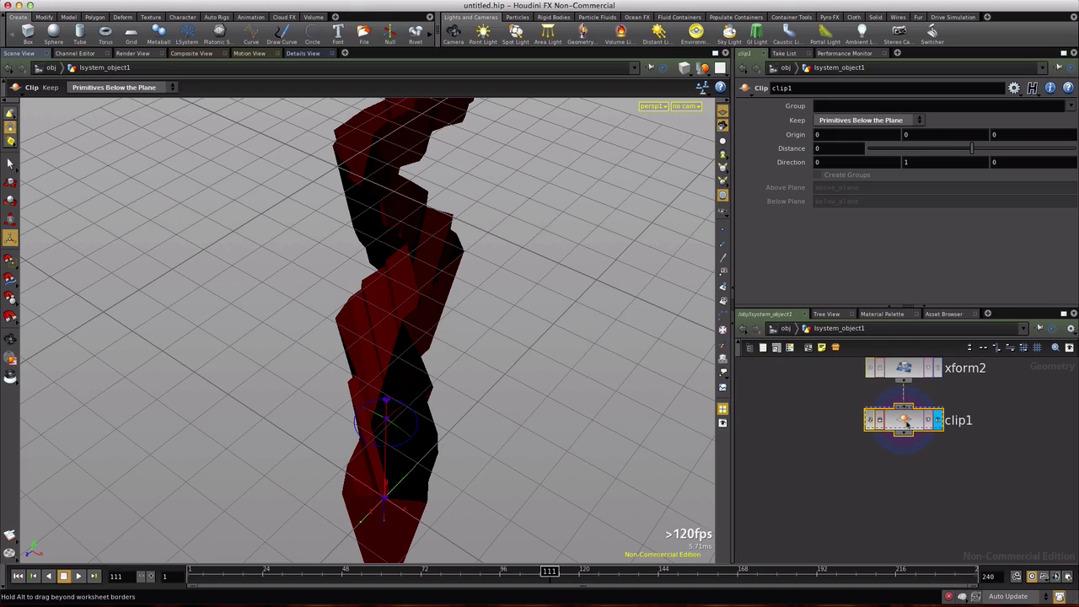
Add attribute1 after clip1 deleting the Cd attribute, display it, and orbit the grey crack
{"action": "key", "text": "Tab"}
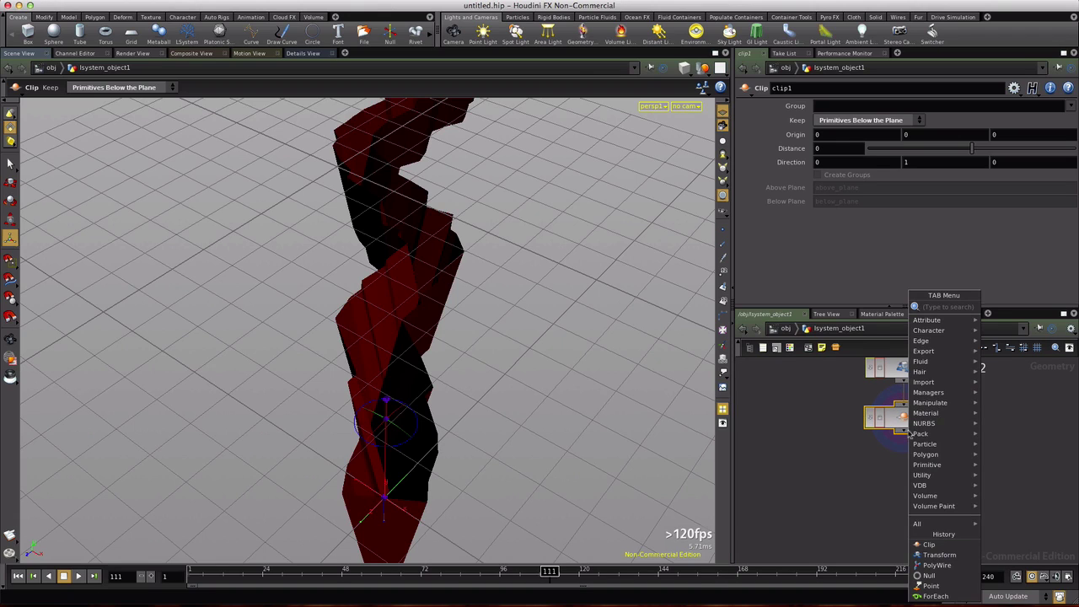
{"action": "key", "text": "Down"}
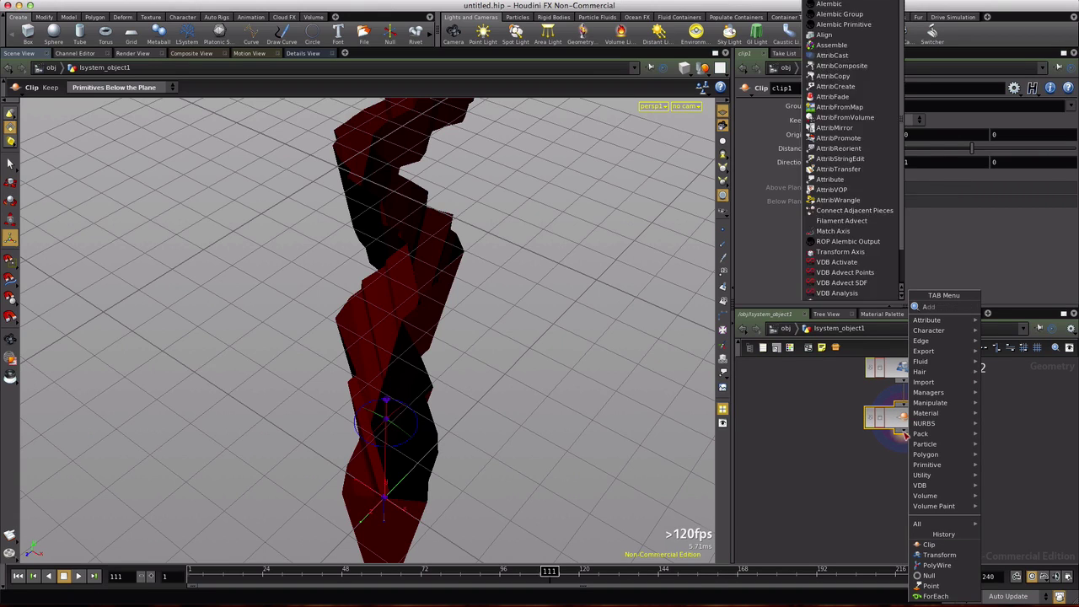
{"action": "key", "text": "Down"}
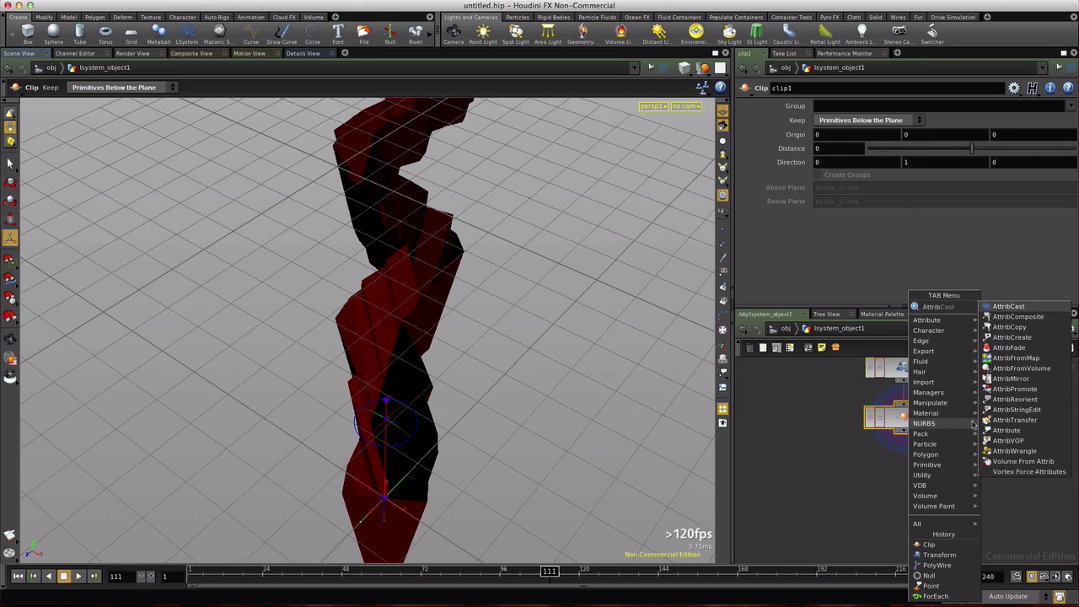
{"action": "left_click", "coordinate": [1000, 431]}
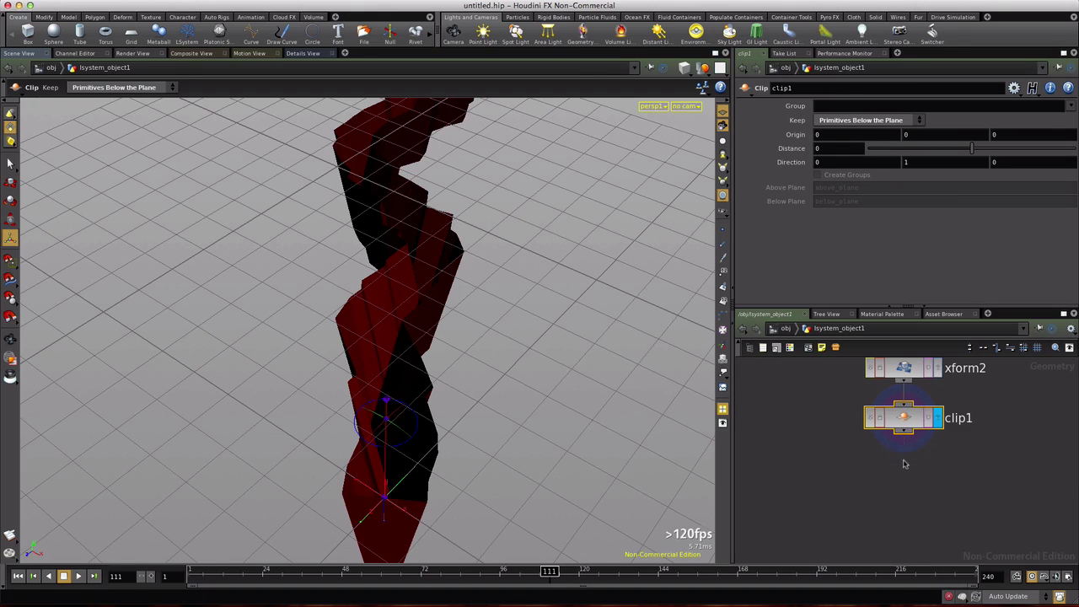
{"action": "left_click", "coordinate": [904, 462]}
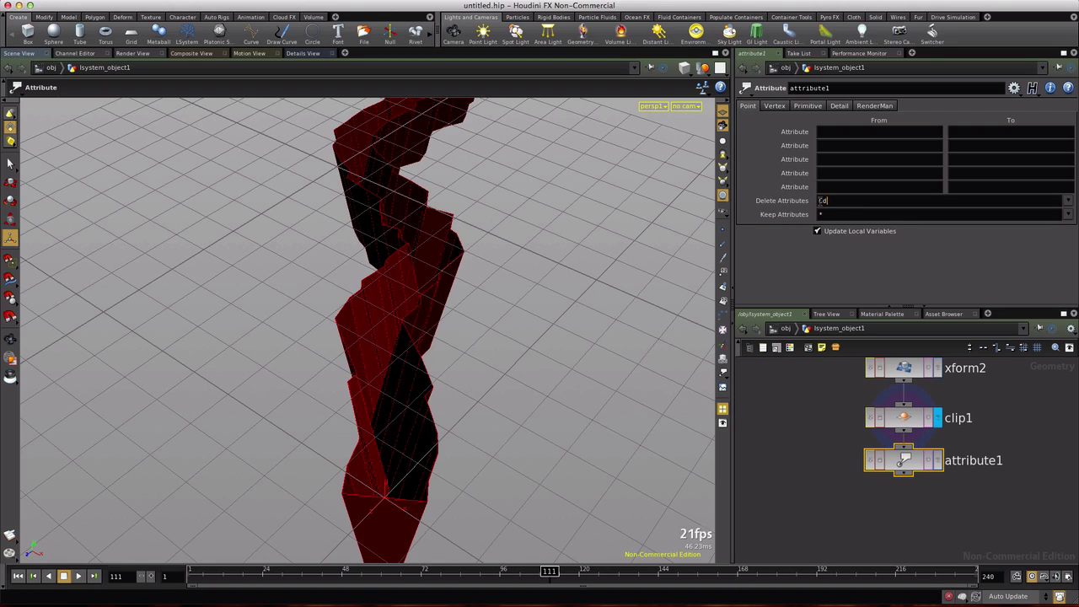
{"action": "left_click", "coordinate": [819, 214]}
{"action": "key", "text": "BackSpace"}
{"action": "left_click", "coordinate": [938, 460]}
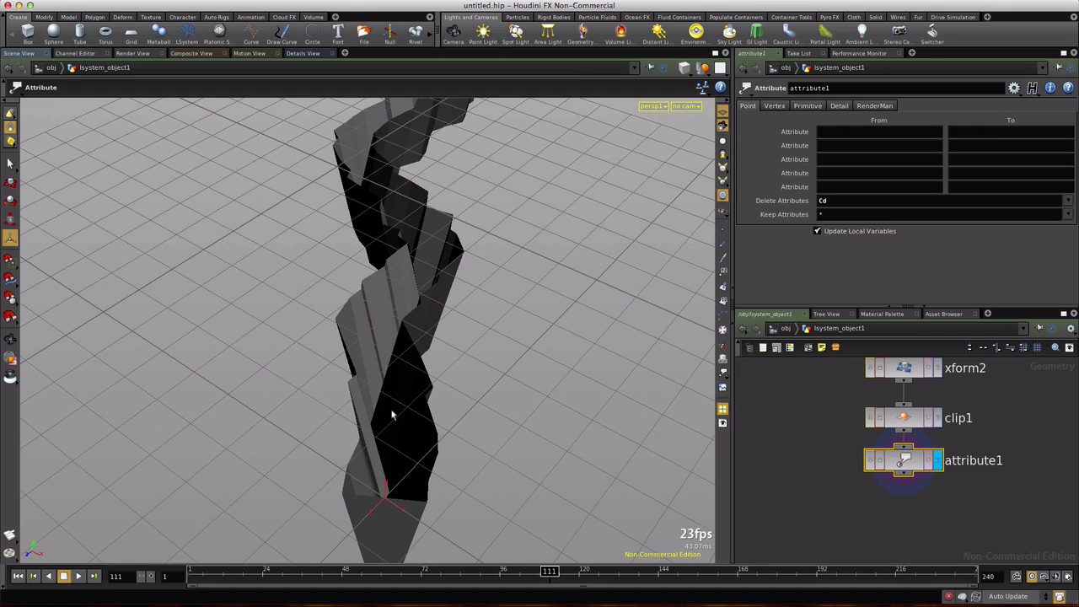
{"action": "key", "text": "Escape"}
{"action": "left_click_drag", "start_coordinate": [400, 443], "coordinate": [391, 397]}
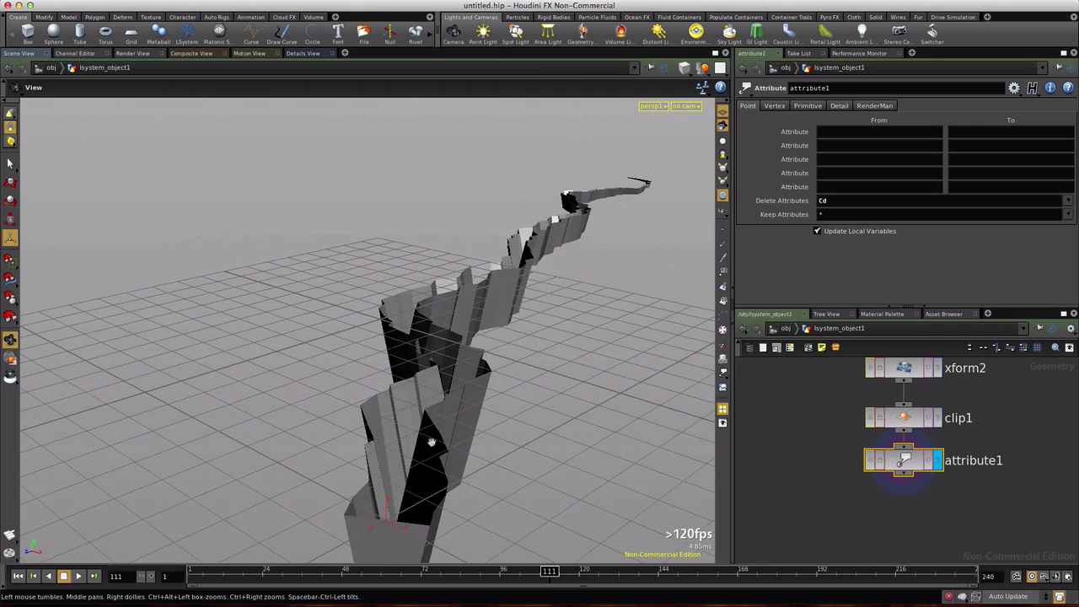
{"action": "left_click_drag", "start_coordinate": [435, 446], "coordinate": [352, 335]}
Add a displayed Divide node, divide1, after attribute1 with Remove Shared Edges enabled
{"action": "key", "text": "Return"}
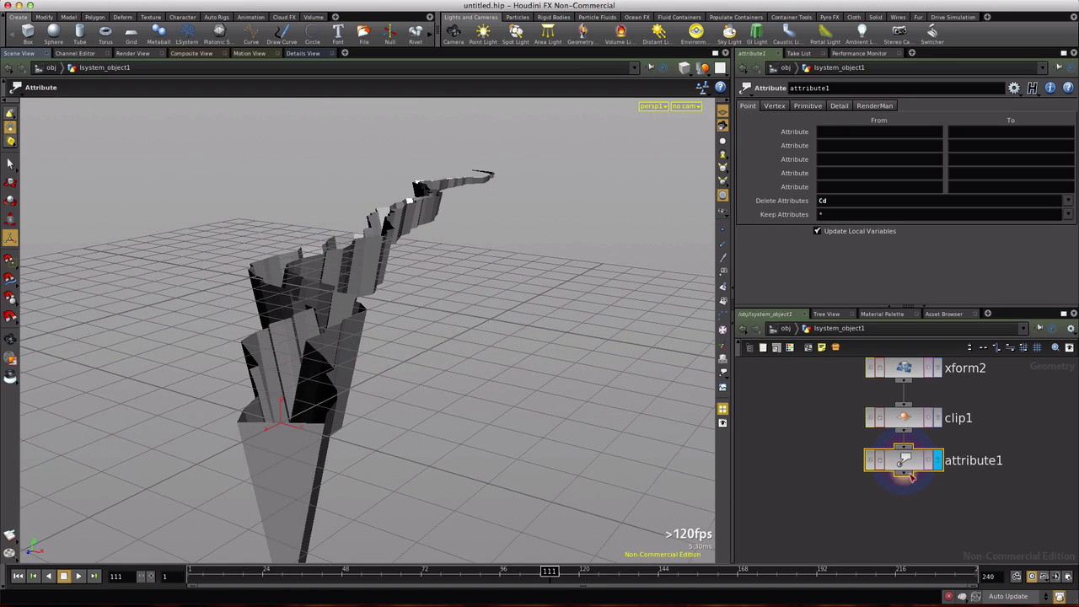
{"action": "key", "text": "Tab"}
{"action": "mouse_move", "coordinate": [917, 476]}
{"action": "type", "text": "div"}
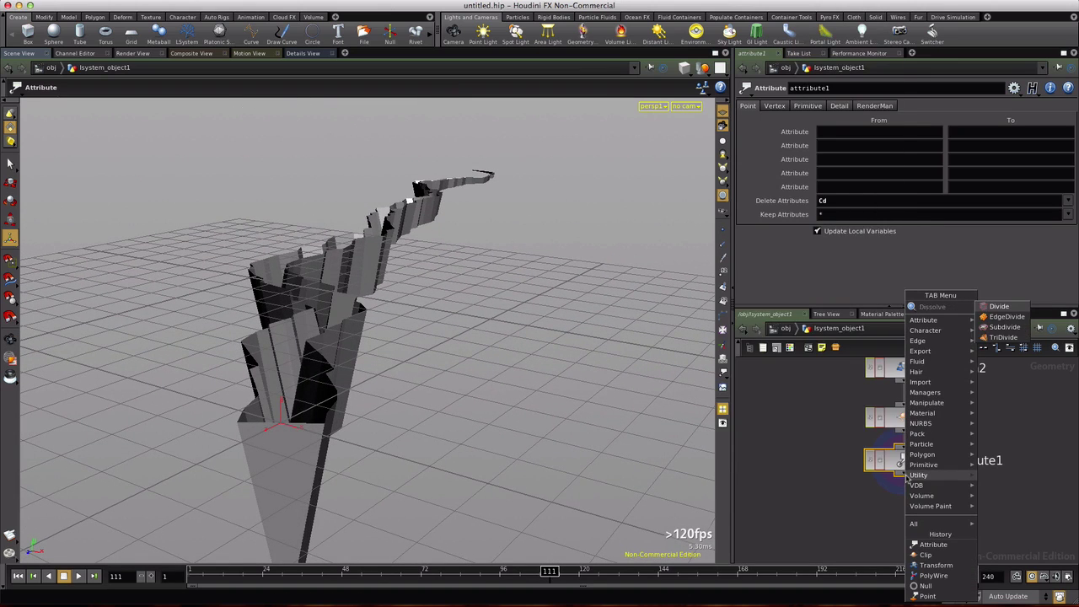
{"action": "key", "text": "Return"}
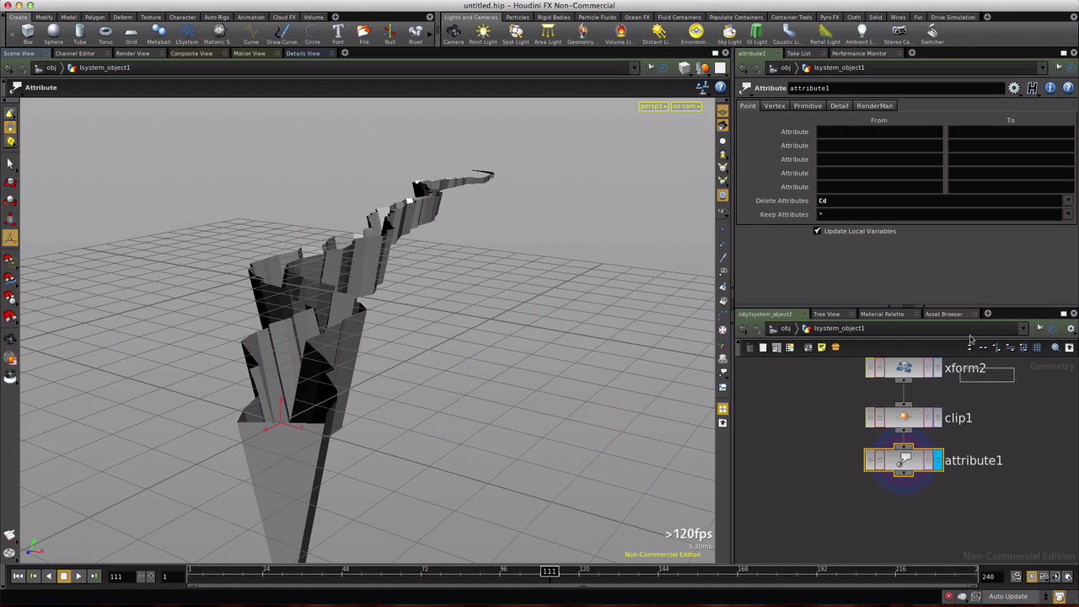
{"action": "left_click", "coordinate": [902, 509]}
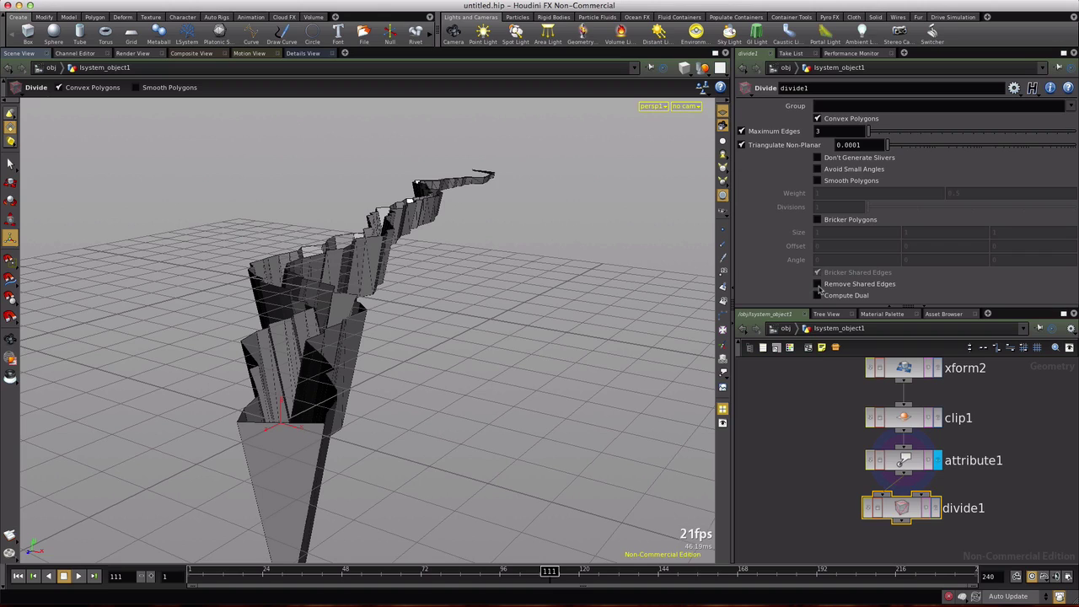
{"action": "left_click", "coordinate": [817, 284]}
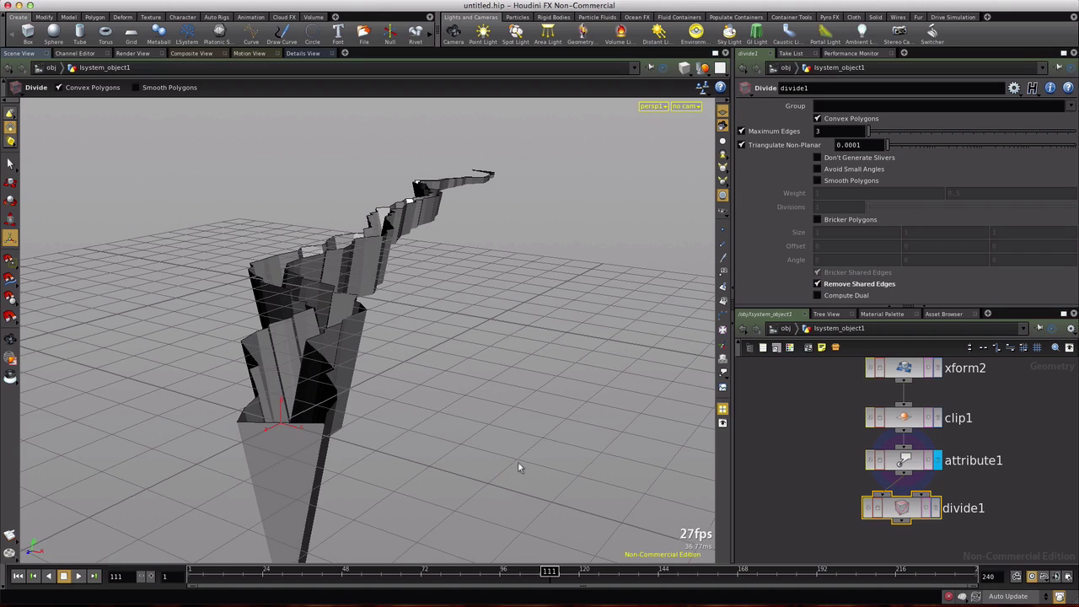
{"action": "left_click_drag", "start_coordinate": [903, 508], "coordinate": [903, 504]}
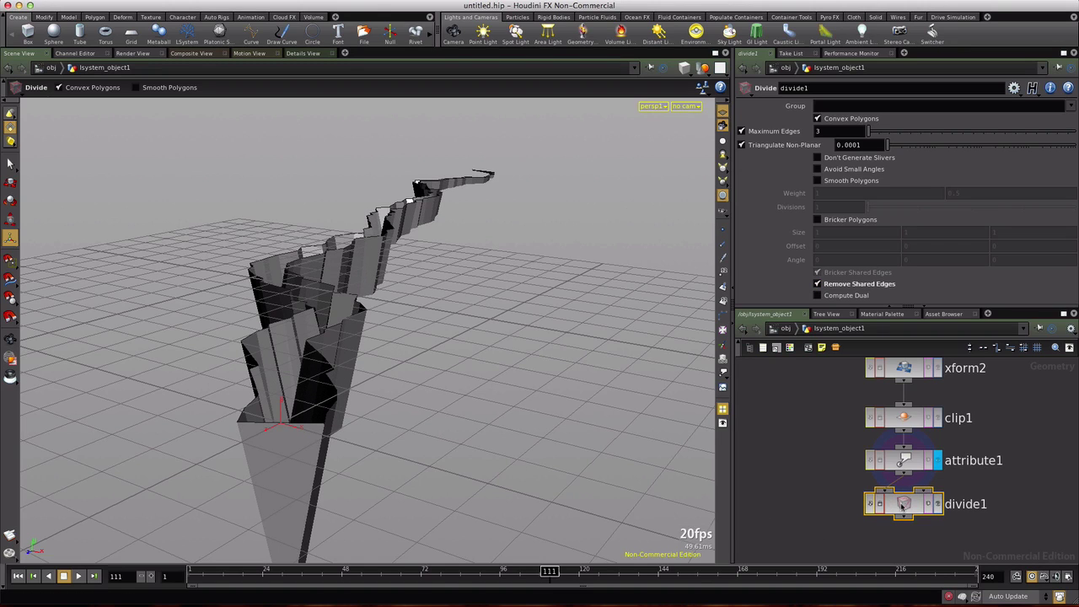
{"action": "left_click", "coordinate": [938, 504]}
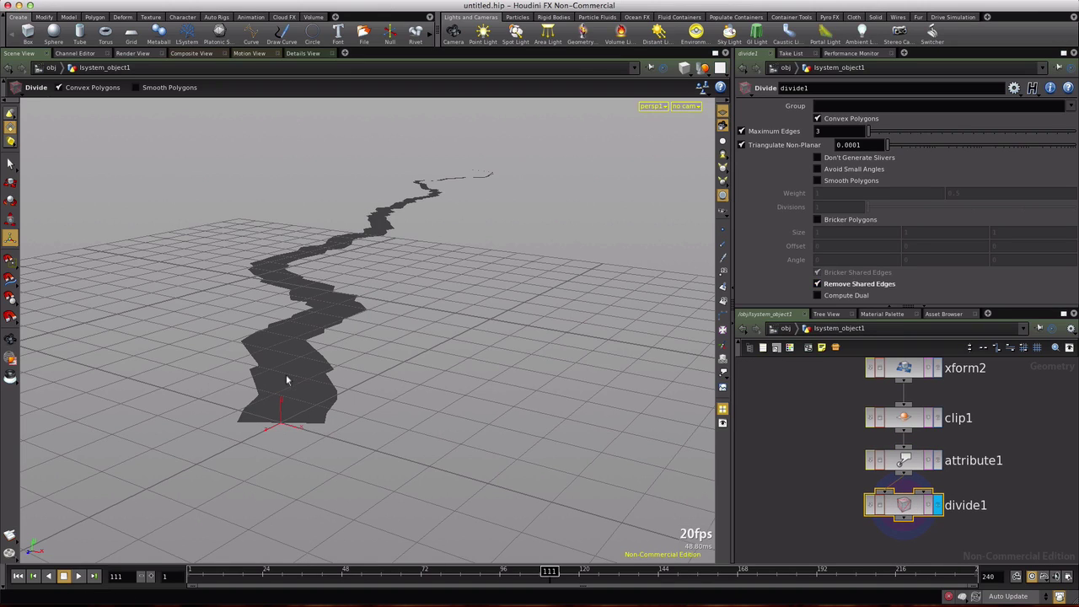
Orbit over the ribbon and scrub the timeline from frame 1 to 75 to watch it grow
{"action": "key", "text": "Escape"}
{"action": "left_click_drag", "start_coordinate": [278, 360], "coordinate": [289, 393]}
{"action": "key", "text": "Return"}
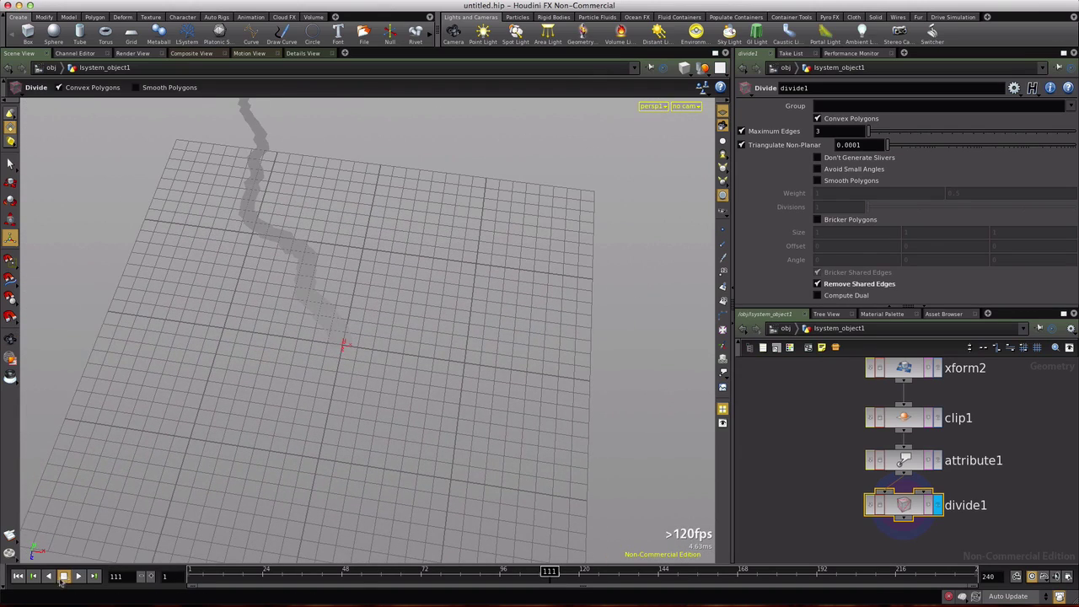
{"action": "key", "text": "ctrl+Up"}
{"action": "left_click_drag", "start_coordinate": [337, 272], "coordinate": [410, 362]}
{"action": "left_click_drag", "start_coordinate": [186, 572], "coordinate": [383, 371]}
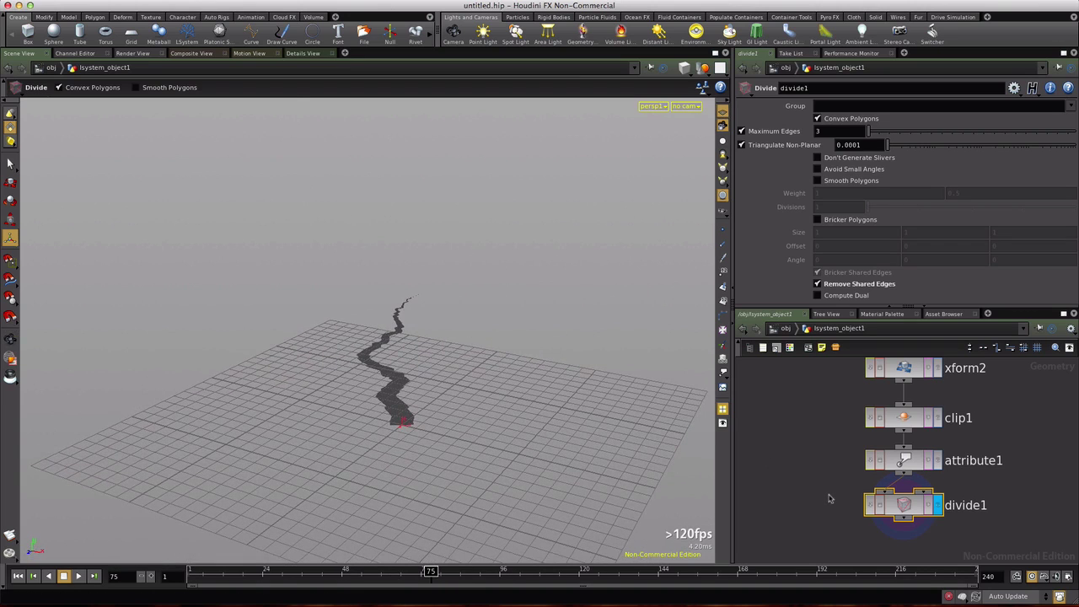
Turn on point numbers in the viewport and zoom and tilt to frame the numbered ribbon
{"action": "left_click", "coordinate": [723, 273]}
{"action": "key", "text": "Escape"}
{"action": "scroll", "coordinate": [391, 451], "scroll_direction": "up", "scroll_amount": 5}
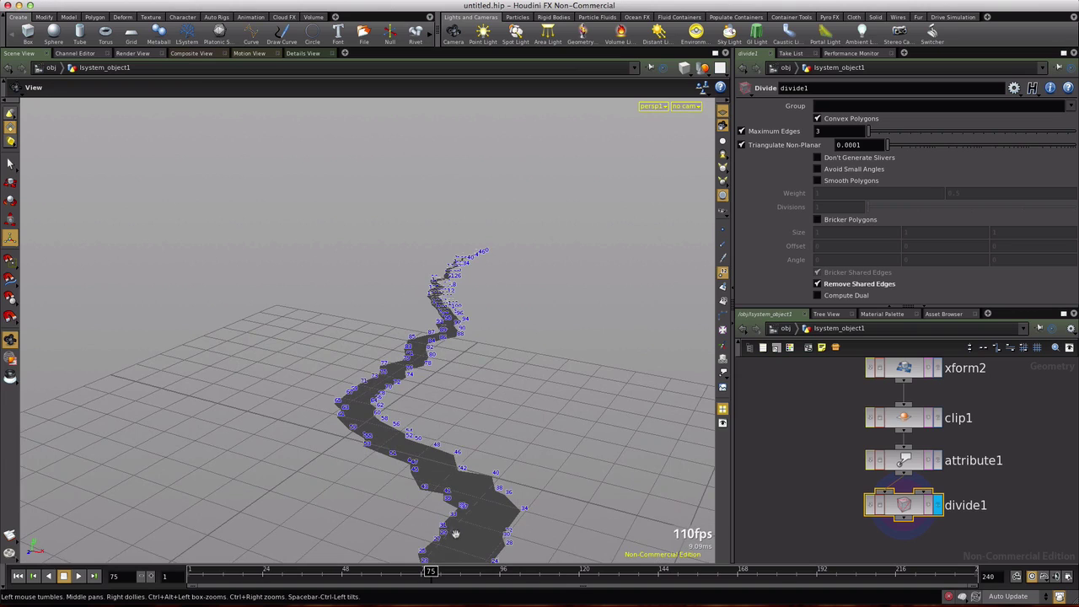
{"action": "left_click_drag", "start_coordinate": [452, 534], "coordinate": [338, 212]}
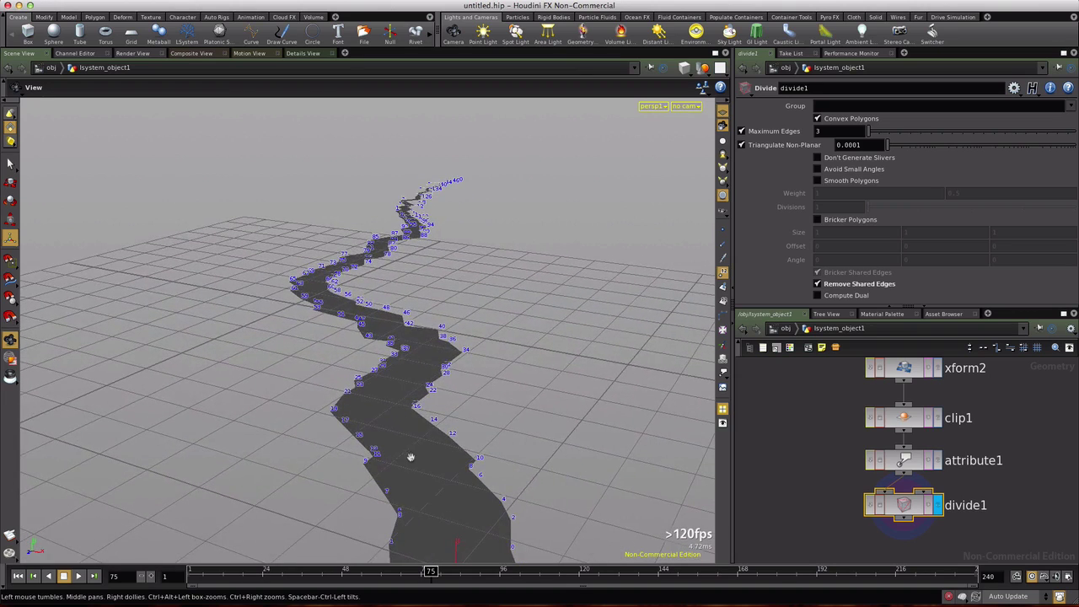
{"action": "left_click_drag", "start_coordinate": [412, 460], "coordinate": [380, 314]}
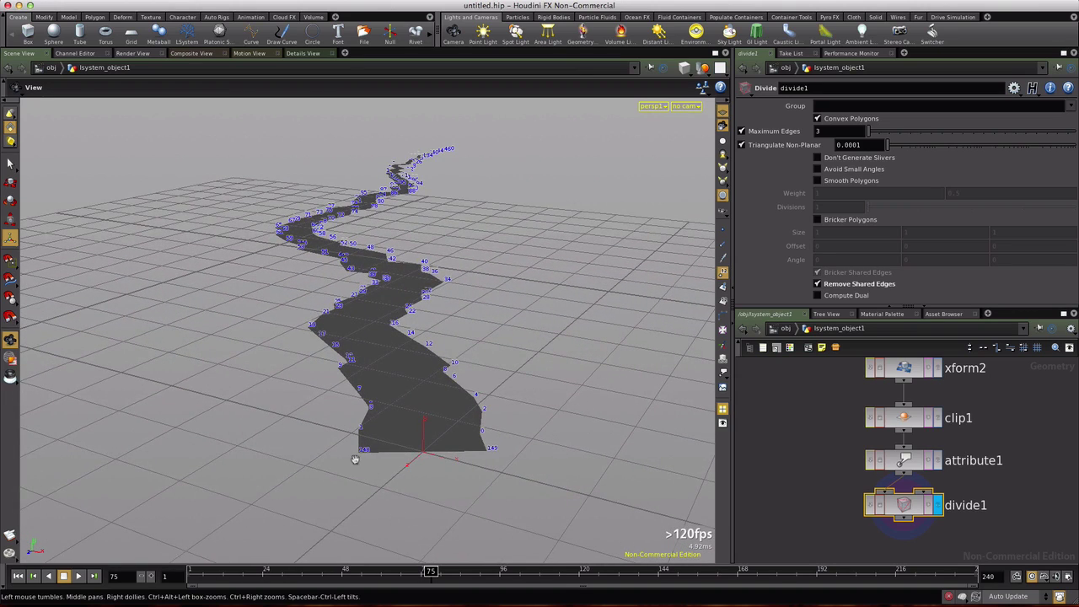
{"action": "key", "text": "Return"}
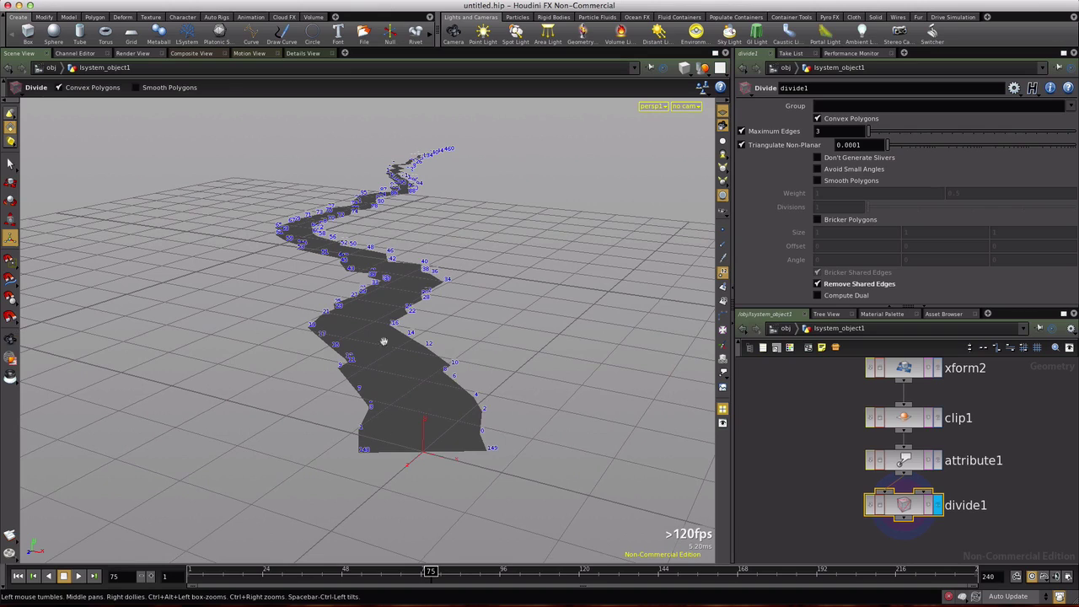
{"action": "key", "text": "Escape"}
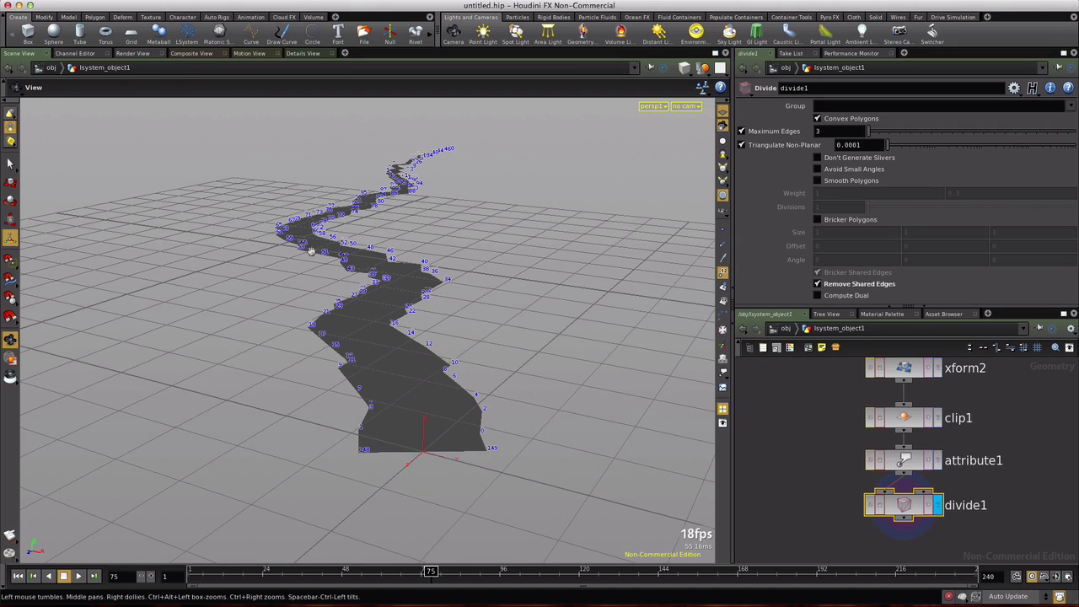
{"action": "key", "text": "Return"}
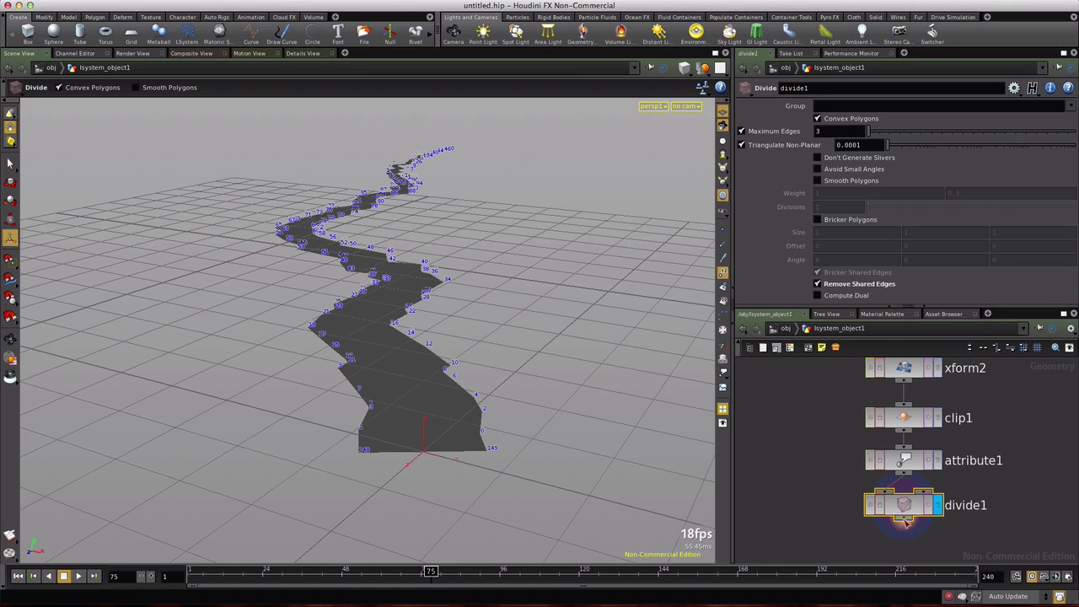
Add sort1 below divide1 with Point Sort set to By Vertex Order
{"action": "key", "text": "Tab"}
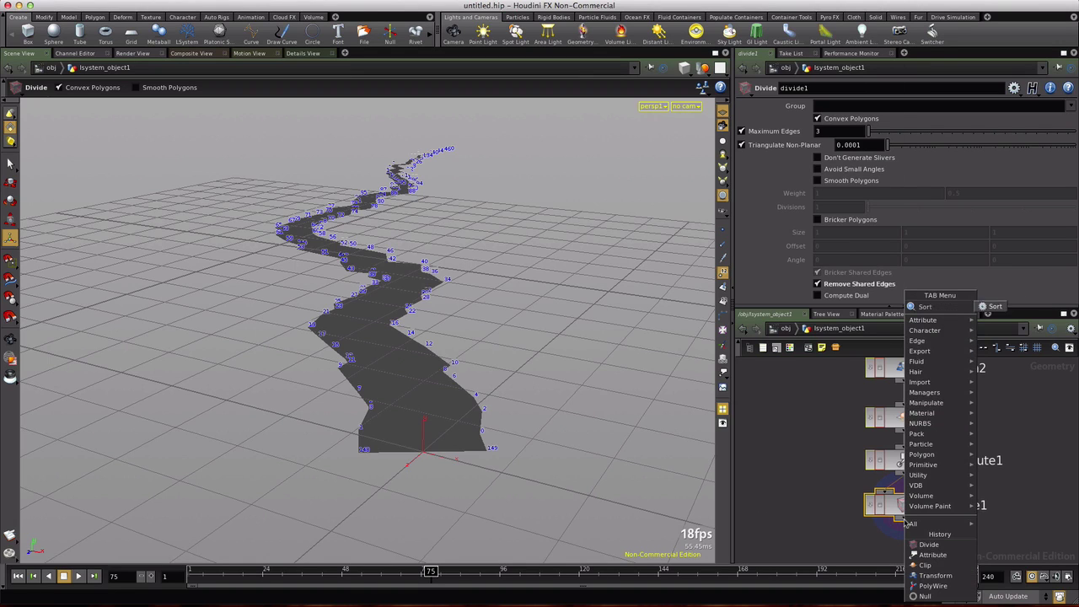
{"action": "key", "text": "Escape"}
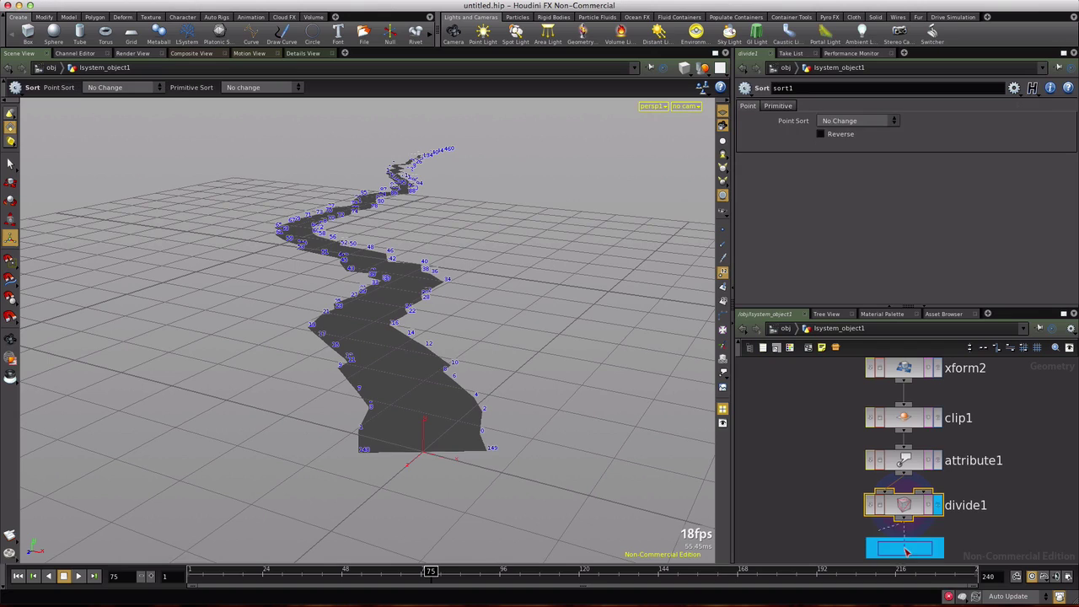
{"action": "left_click", "coordinate": [906, 548]}
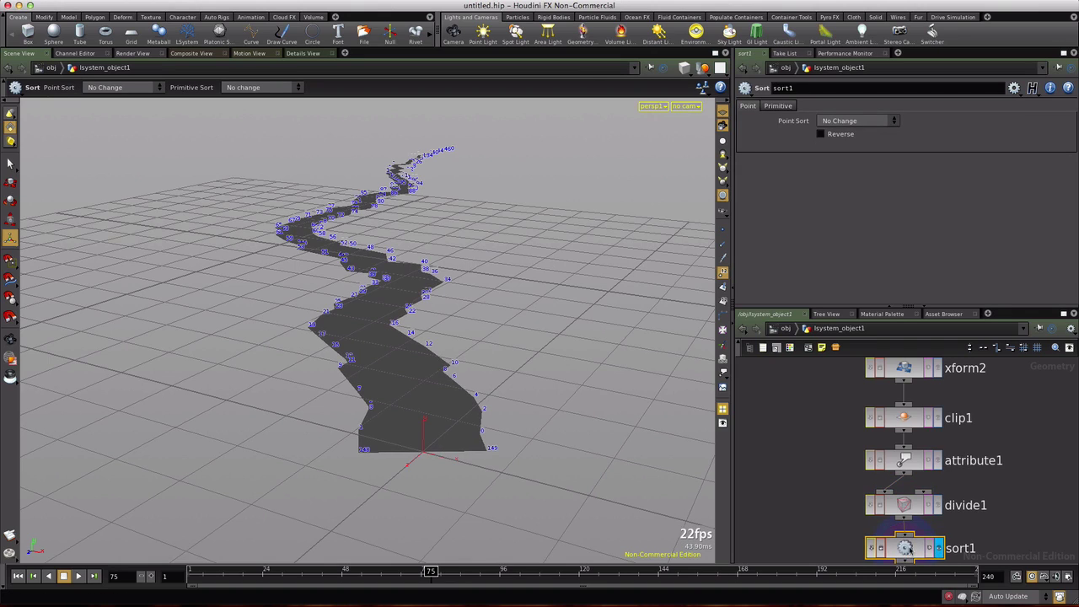
{"action": "left_click", "coordinate": [894, 122]}
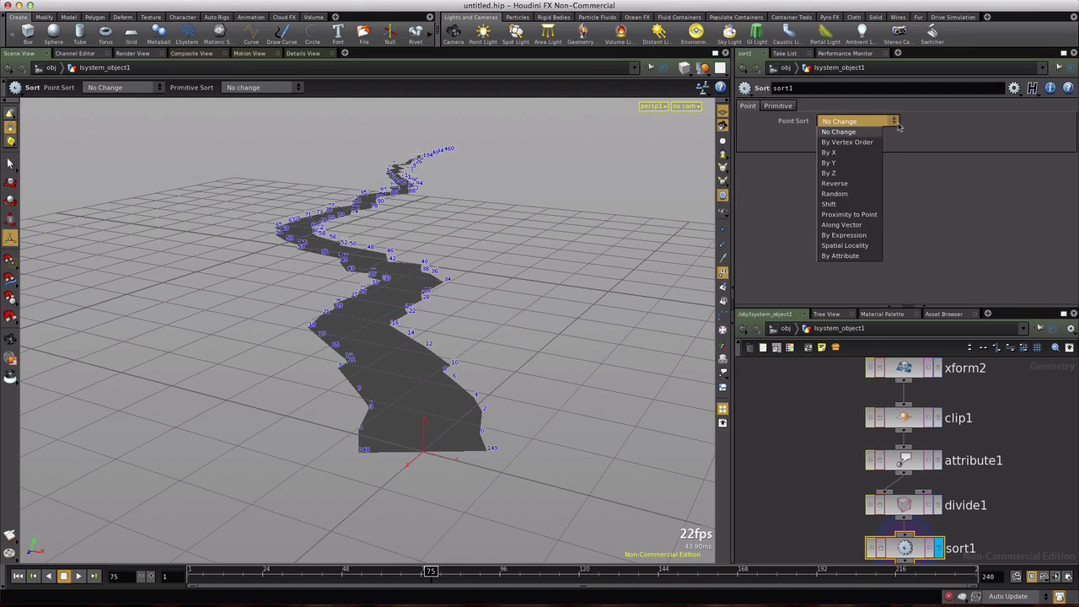
{"action": "left_click", "coordinate": [846, 142]}
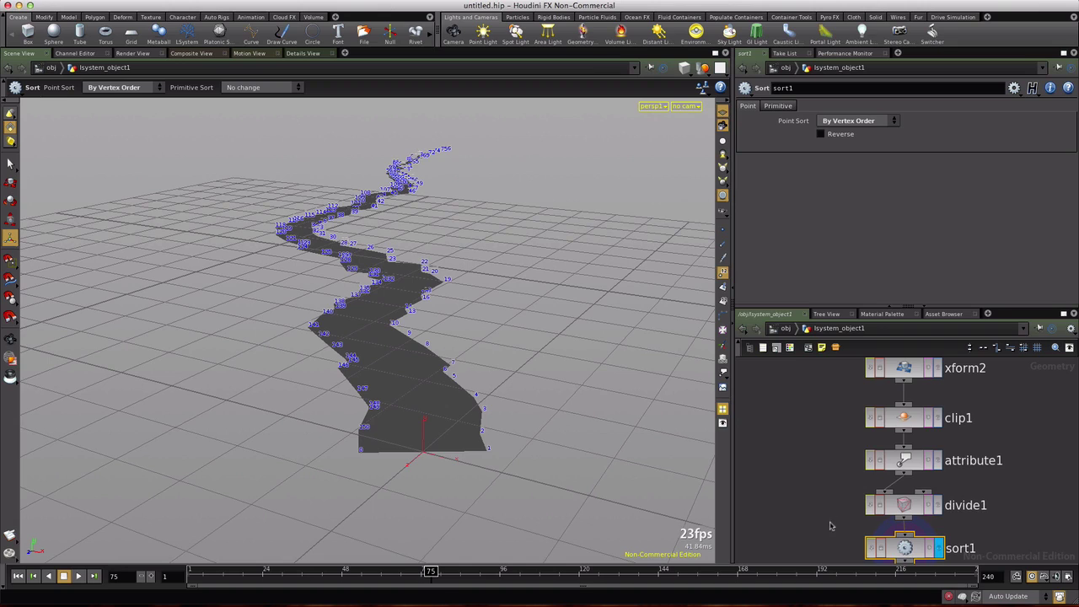
{"action": "middle_click_drag", "start_coordinate": [831, 527], "coordinate": [838, 385]}
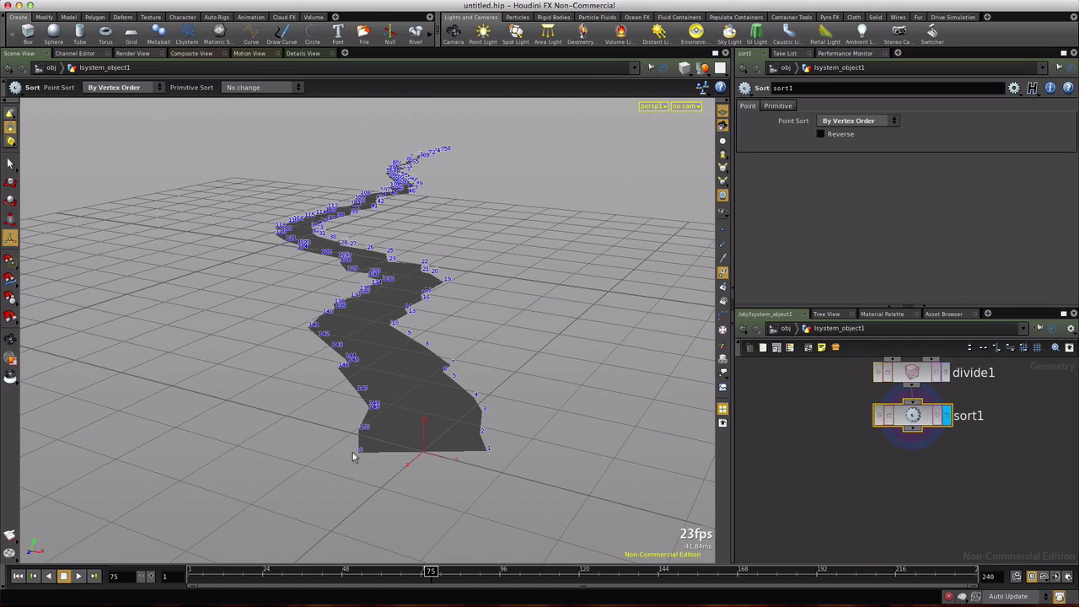
{"action": "key", "text": "Escape"}
{"action": "scroll", "coordinate": [467, 414], "scroll_direction": "down", "scroll_amount": 5}
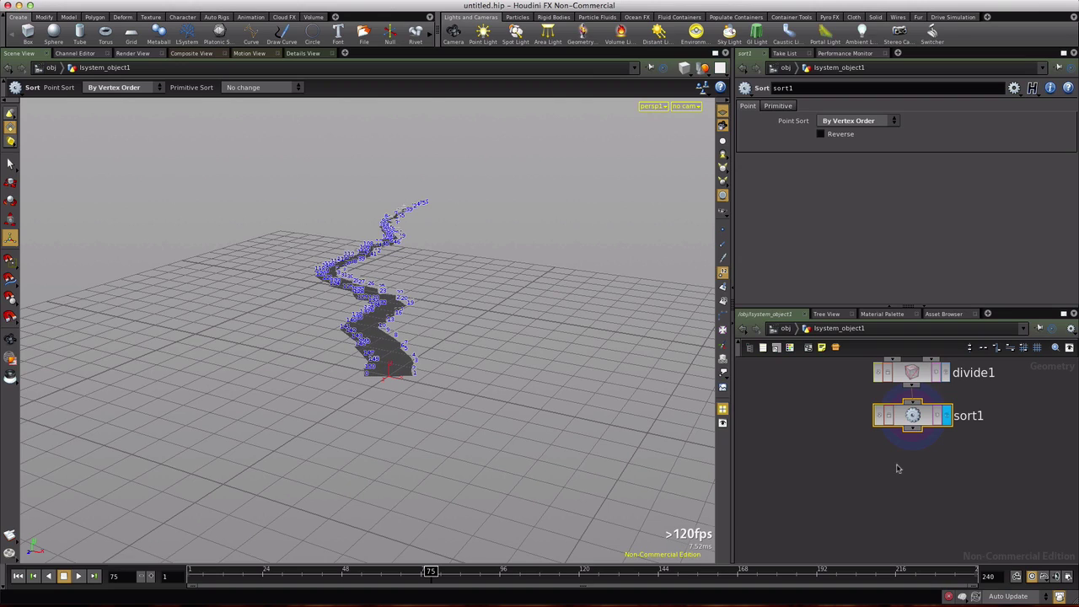
Add a displayed Ends node, ends1, below sort1 with Close U set to Open
{"action": "key", "text": "Tab"}
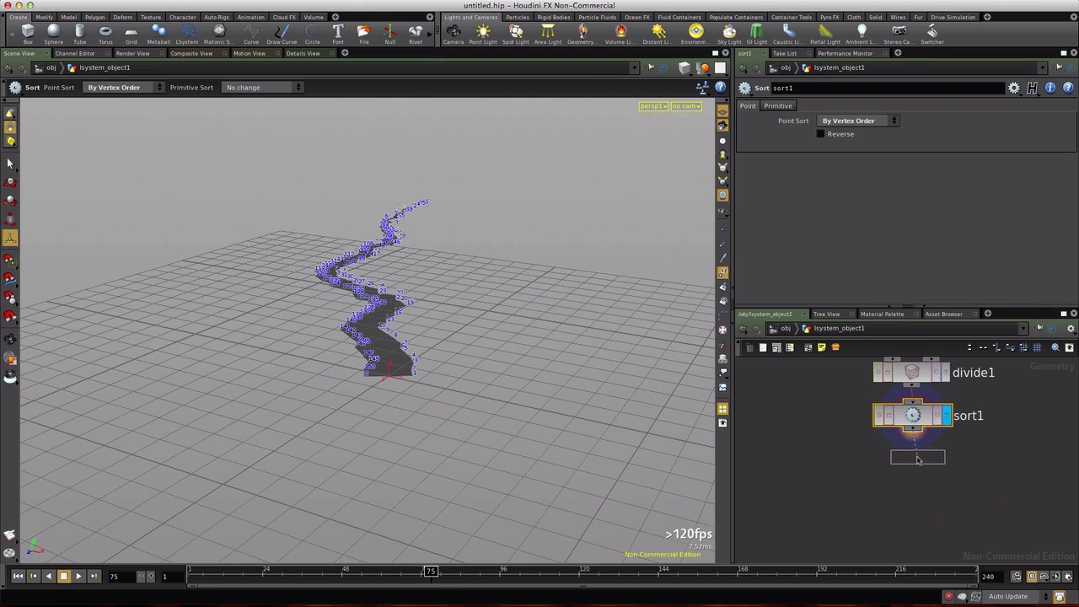
{"action": "left_click", "coordinate": [939, 455]}
{"action": "left_click", "coordinate": [947, 455]}
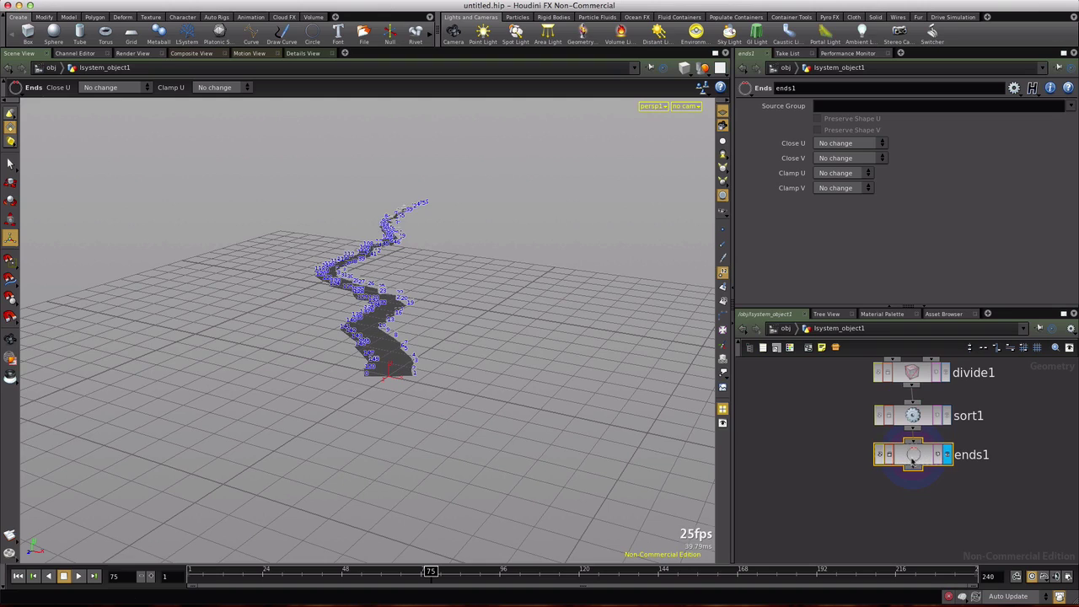
{"action": "left_click", "coordinate": [883, 144]}
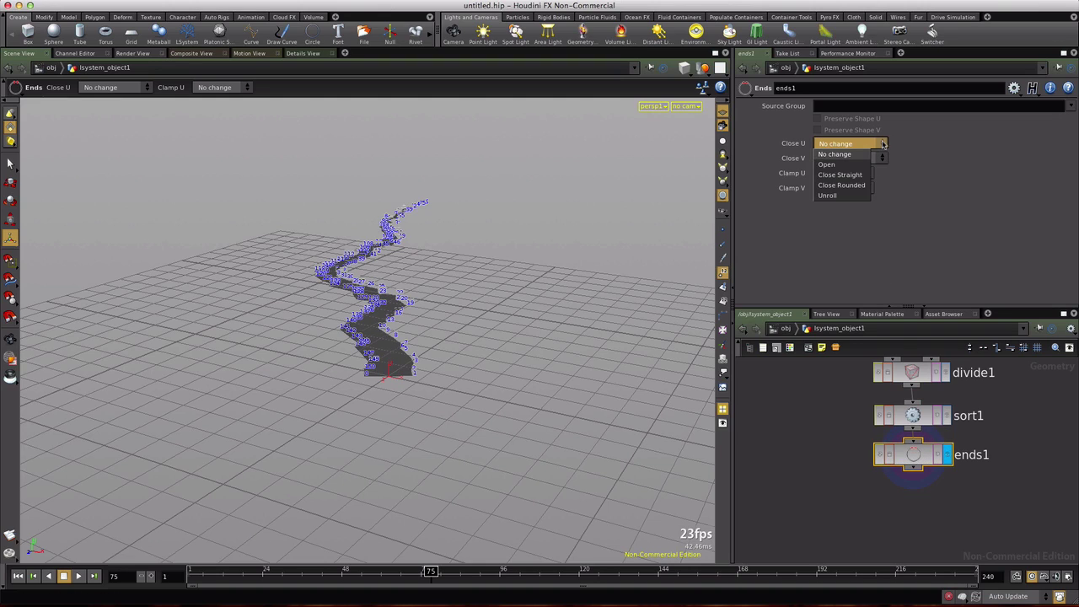
{"action": "left_click", "coordinate": [828, 165]}
{"action": "scroll", "coordinate": [349, 424], "scroll_direction": "up", "scroll_amount": 5}
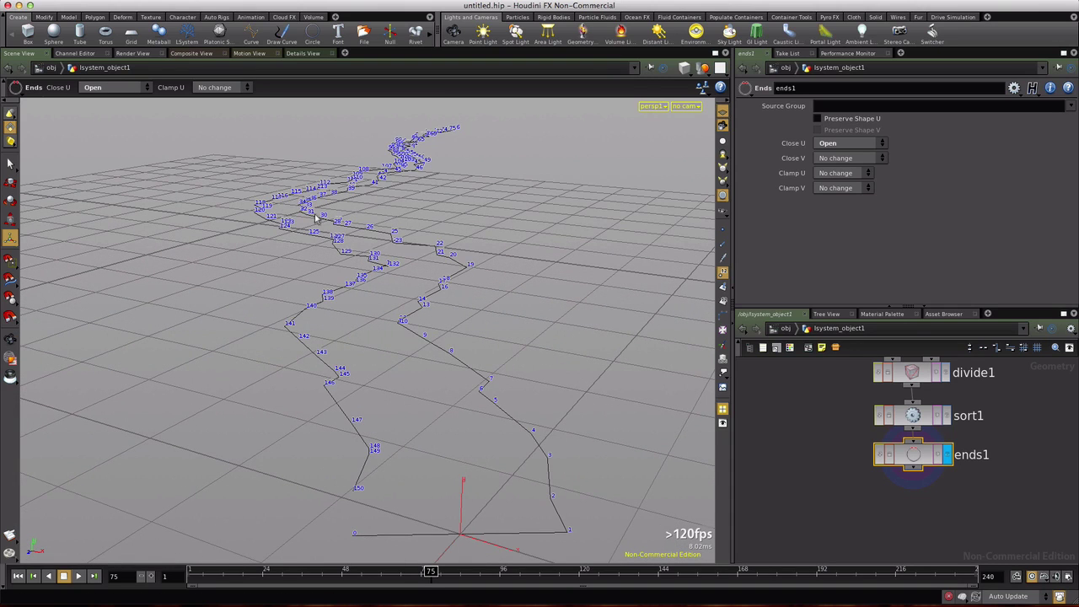
{"action": "key", "text": "Escape"}
{"action": "scroll", "coordinate": [400, 404], "scroll_direction": "down", "scroll_amount": 5}
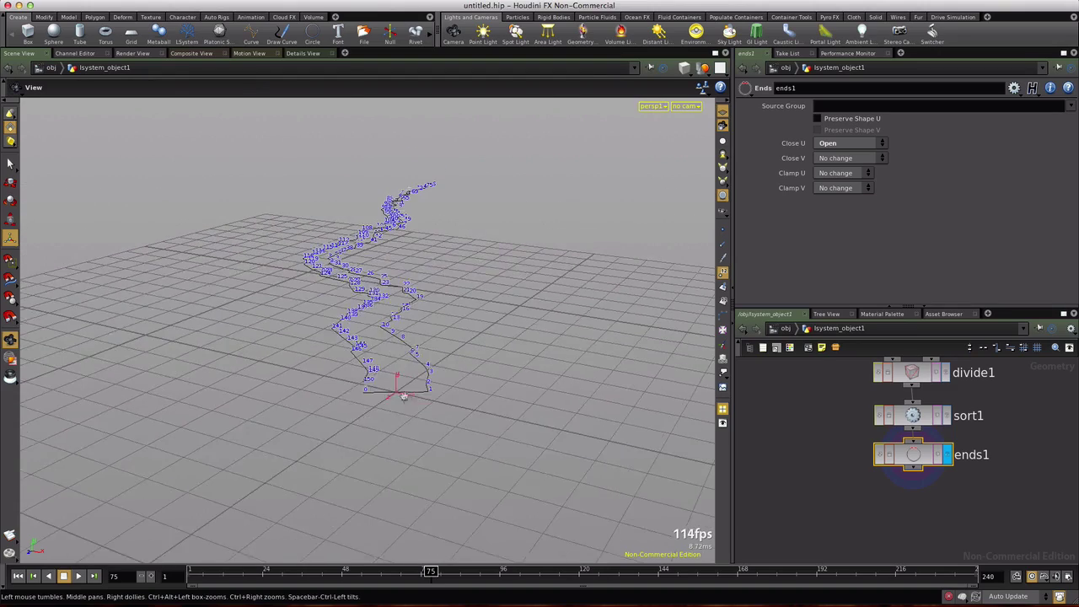
{"action": "mouse_move", "coordinate": [342, 402]}
{"action": "left_mouse_down"}
{"action": "mouse_move", "coordinate": [414, 434]}
{"action": "mouse_move", "coordinate": [277, 390]}
{"action": "mouse_move", "coordinate": [342, 436]}
{"action": "mouse_move", "coordinate": [333, 400]}
{"action": "left_mouse_up"}
{"action": "key", "text": "Return"}
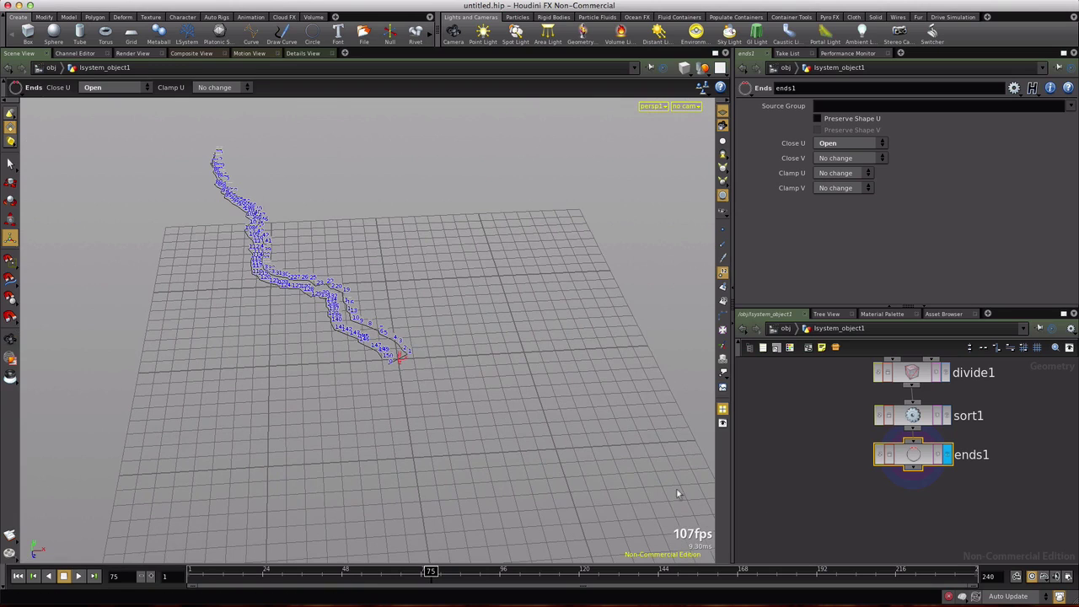
Add an Add node, add1, below ends1 and set its display flag
{"action": "key", "text": "Tab"}
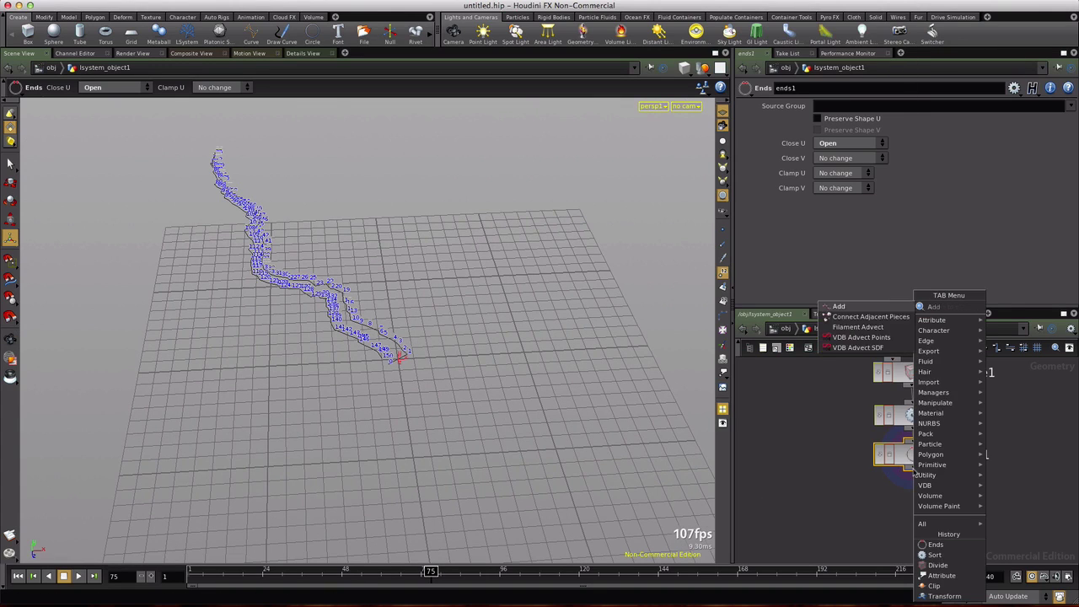
{"action": "type", "text": "Add"}
{"action": "left_click", "coordinate": [1003, 307]}
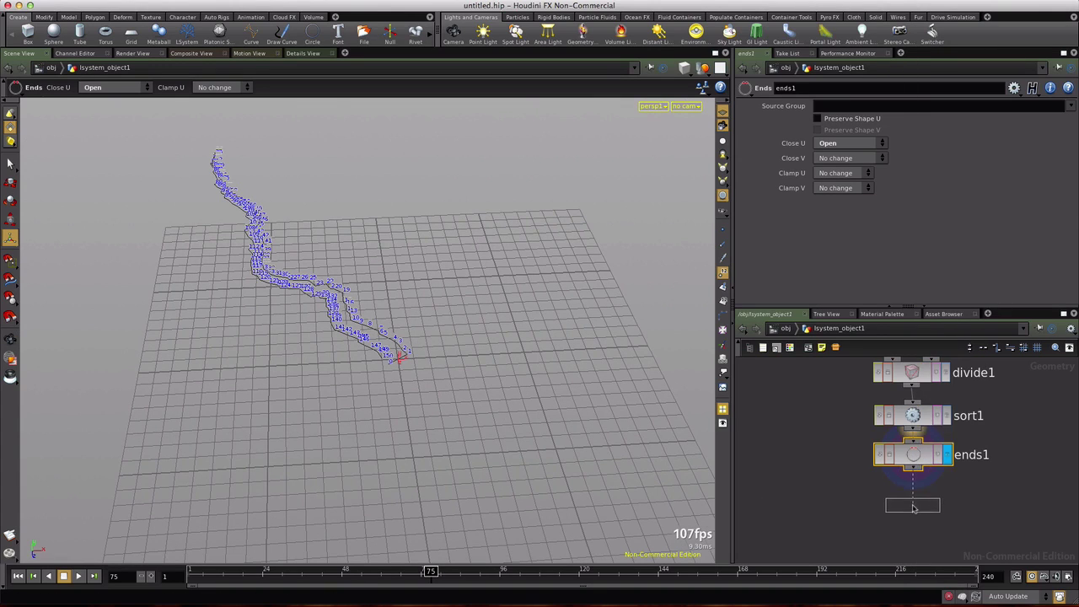
{"action": "left_click", "coordinate": [913, 505]}
{"action": "left_click", "coordinate": [948, 504]}
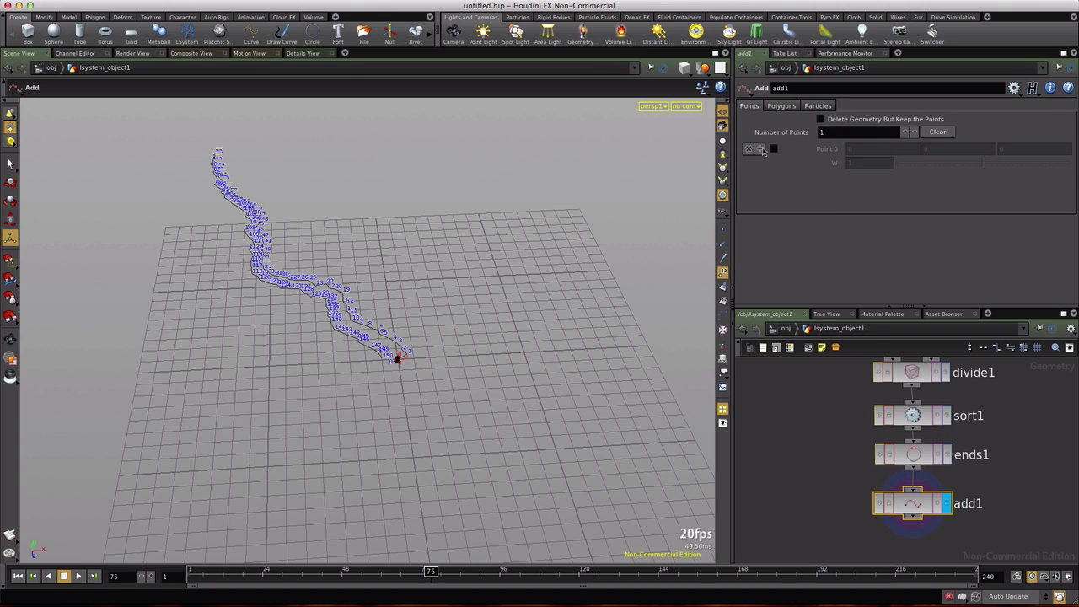
Give add1 four points and enable Points 0 through 3, all at 0, 0, 0
{"action": "left_click", "coordinate": [760, 149]}
{"action": "left_click", "coordinate": [760, 183]}
{"action": "left_click", "coordinate": [760, 217]}
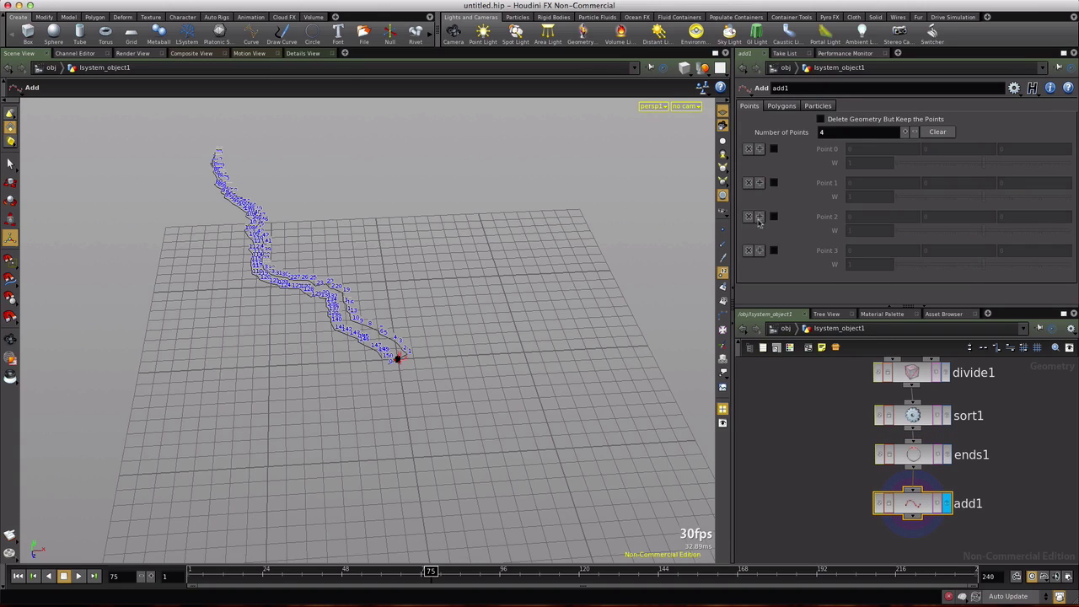
{"action": "left_click", "coordinate": [774, 148]}
{"action": "left_click", "coordinate": [775, 182]}
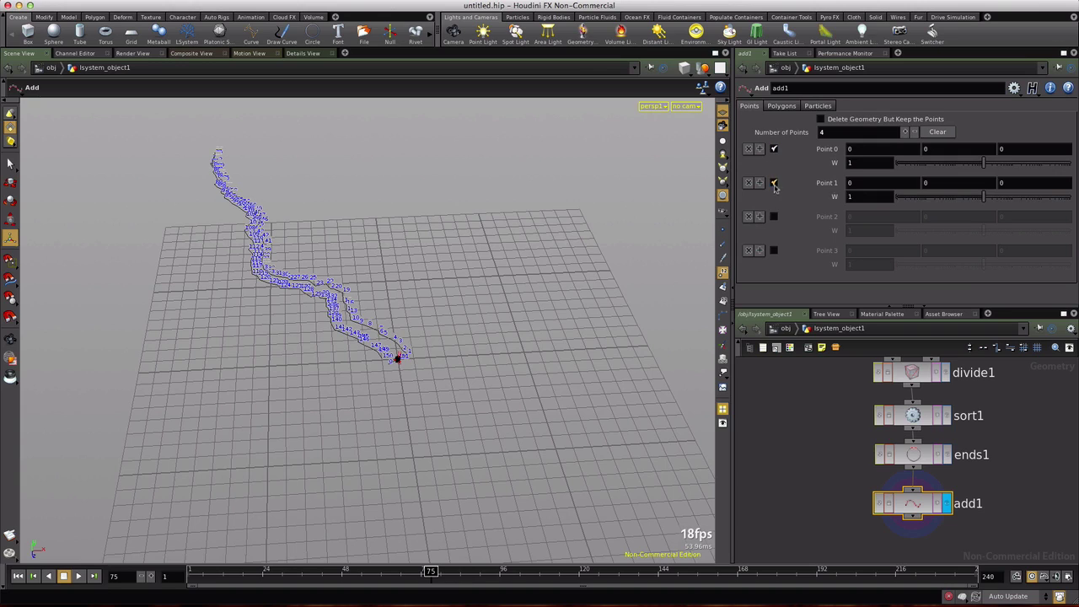
{"action": "left_click", "coordinate": [774, 217]}
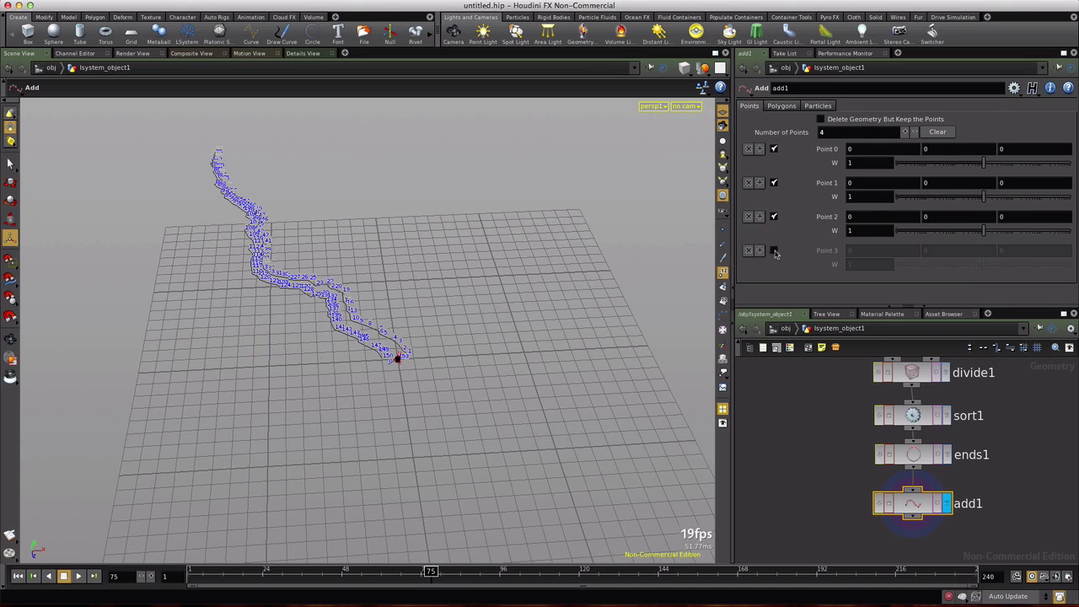
{"action": "left_click", "coordinate": [774, 251]}
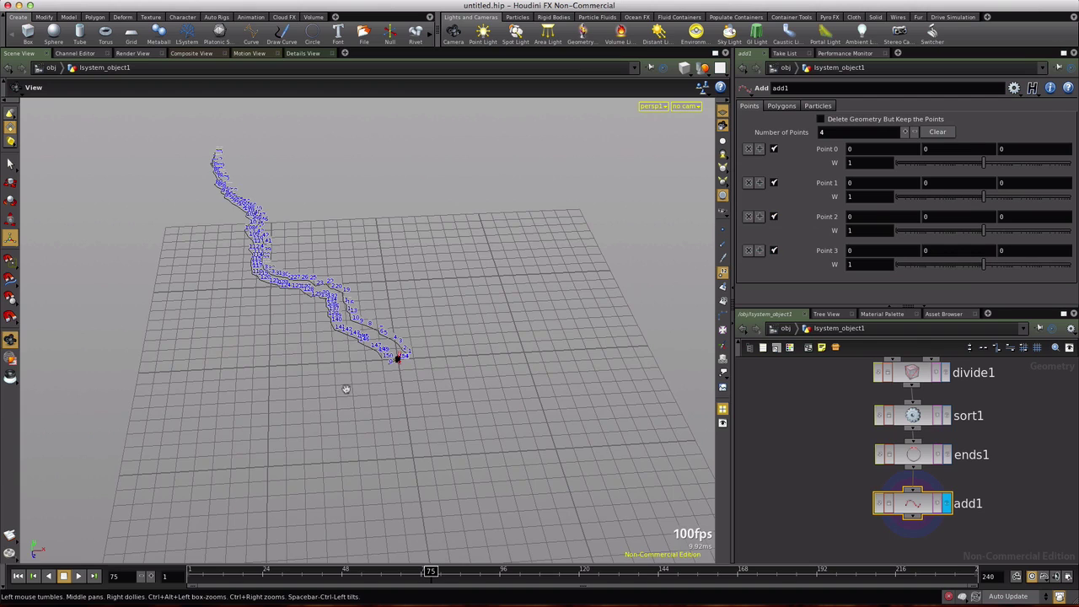
Switch to Top view, jump to frame 239, and frame the fully grown crack
{"action": "key", "text": "space+2"}
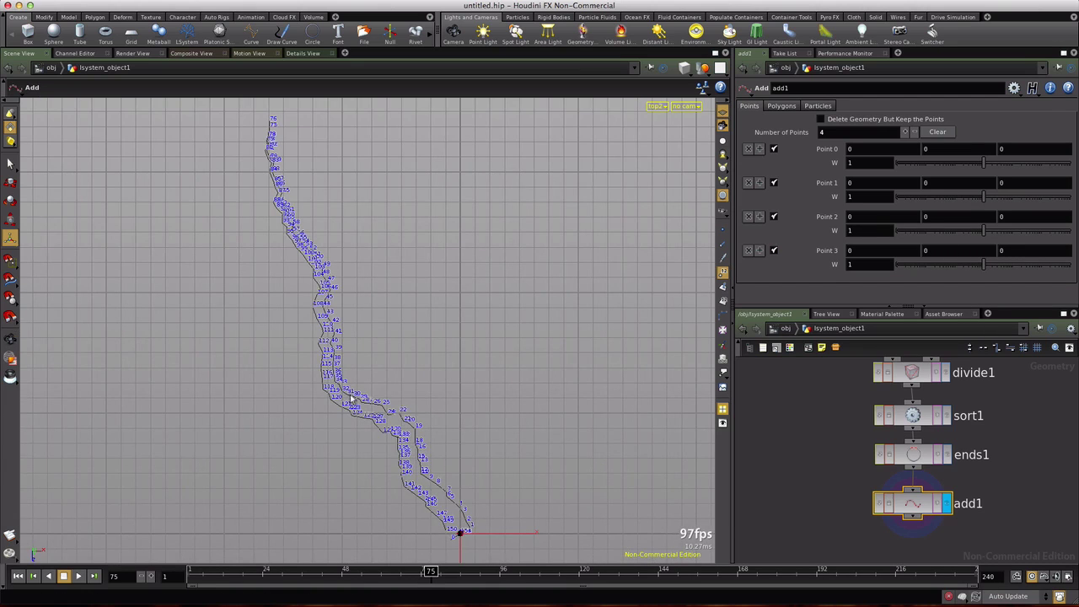
{"action": "scroll", "coordinate": [393, 373], "scroll_direction": "down", "scroll_amount": 5}
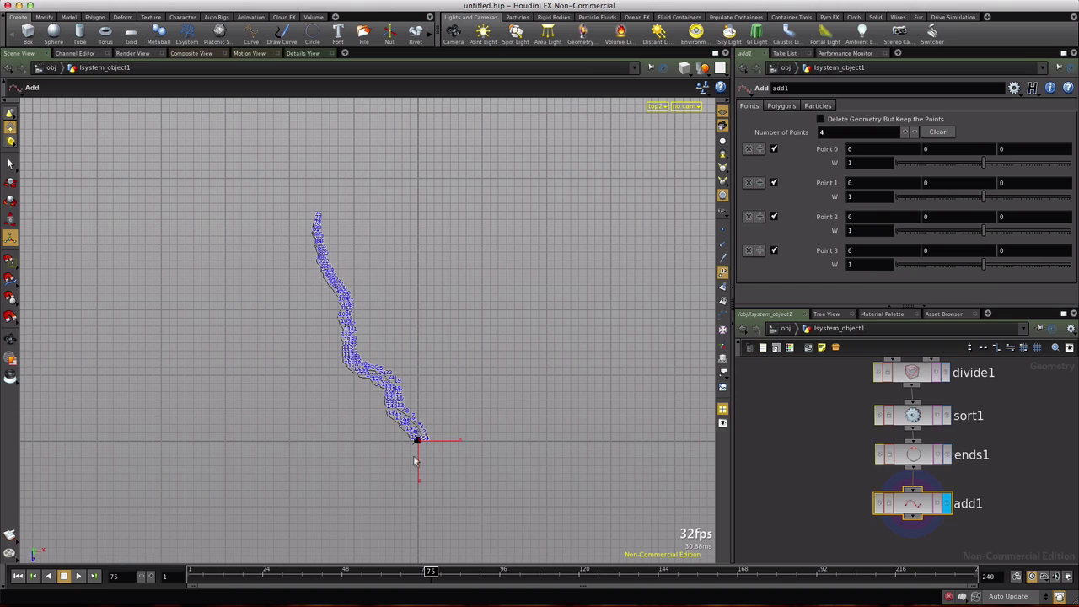
{"action": "mouse_move", "coordinate": [430, 572]}
{"action": "left_mouse_down"}
{"action": "mouse_move", "coordinate": [921, 572]}
{"action": "mouse_move", "coordinate": [969, 560]}
{"action": "left_mouse_up"}
{"action": "key", "text": "Escape"}
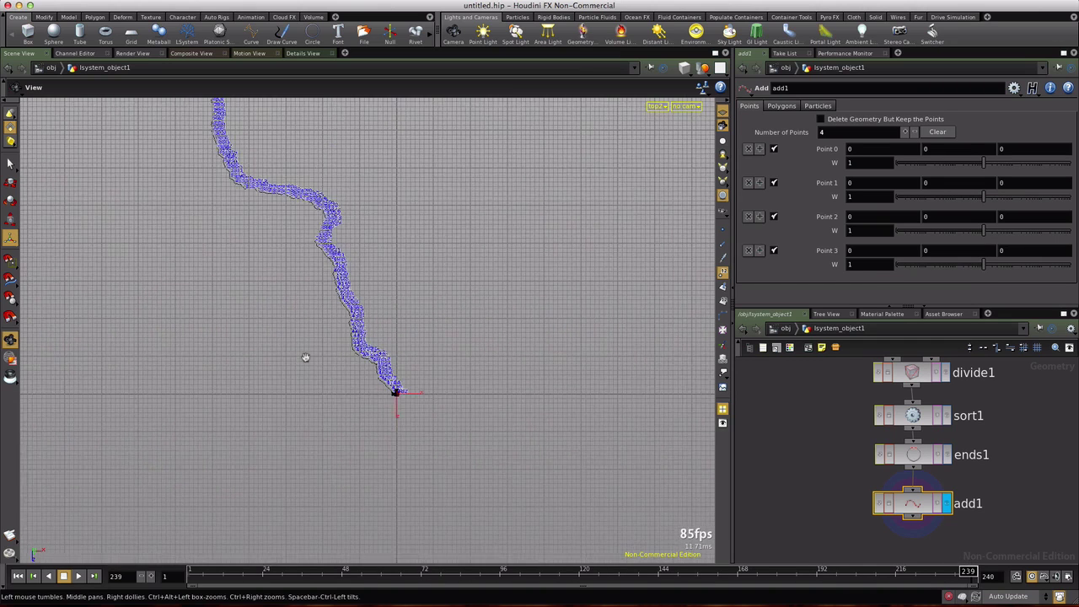
{"action": "scroll", "coordinate": [306, 355], "scroll_direction": "down", "scroll_amount": 3}
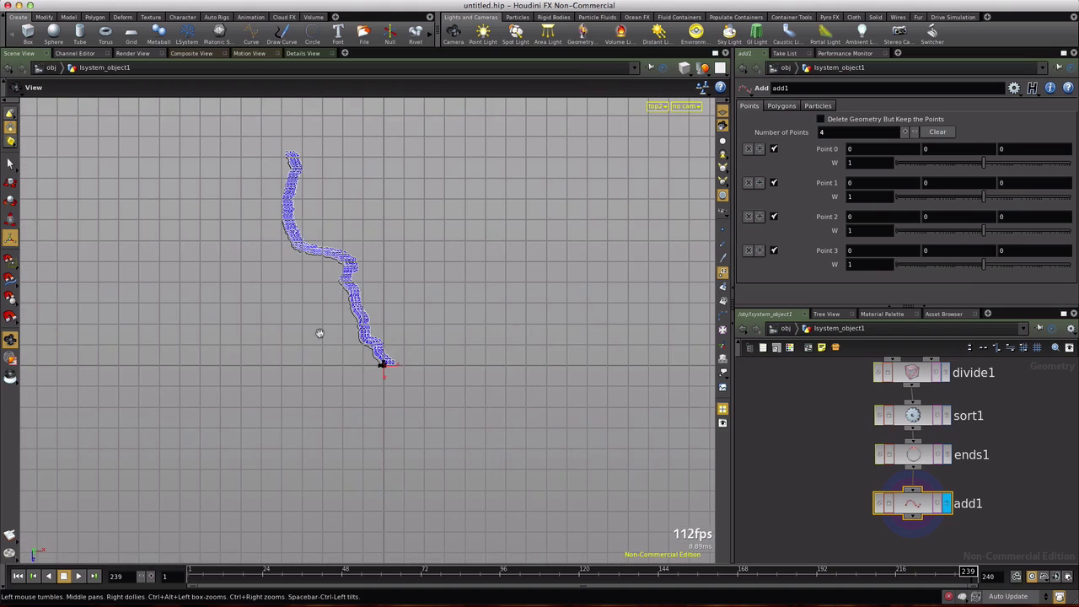
{"action": "middle_click_drag", "start_coordinate": [320, 333], "coordinate": [436, 438]}
{"action": "key", "text": "Return"}
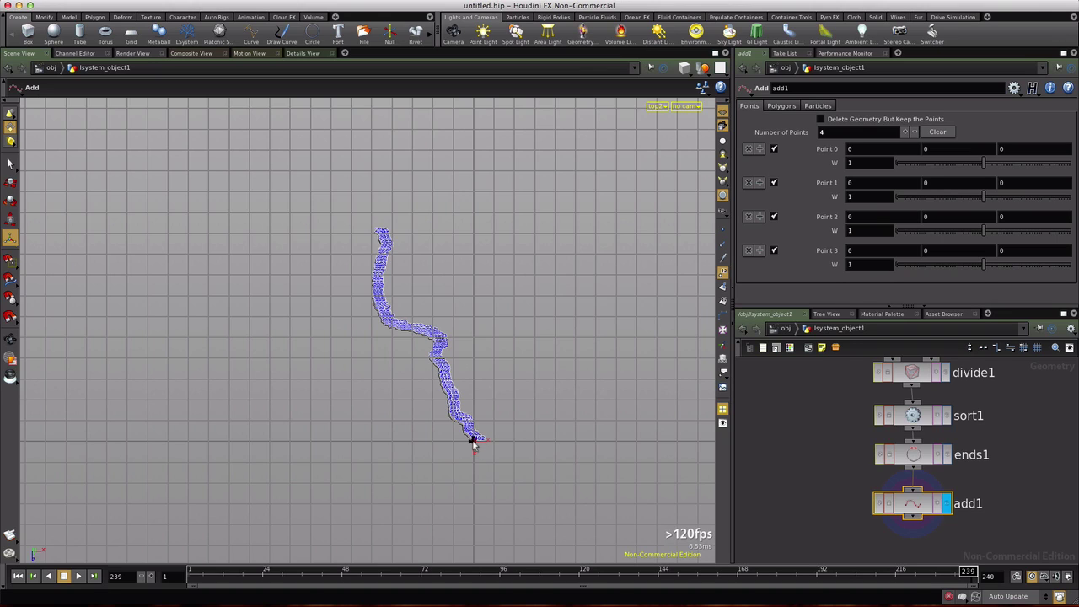
Drag the four add points to rectangle corners from about (-59.8, 0, 0) to (36.1, 0, -59.8)
{"action": "left_click_drag", "start_coordinate": [476, 445], "coordinate": [170, 446]}
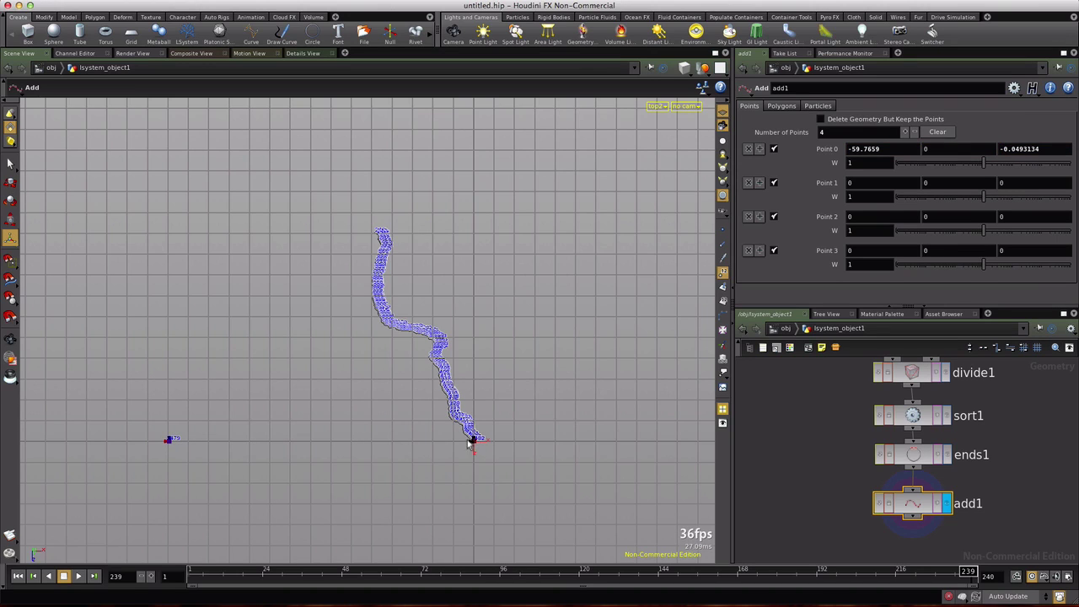
{"action": "left_click_drag", "start_coordinate": [475, 444], "coordinate": [169, 127]}
{"action": "left_click_drag", "start_coordinate": [475, 447], "coordinate": [658, 130]}
{"action": "left_click_drag", "start_coordinate": [474, 442], "coordinate": [659, 446]}
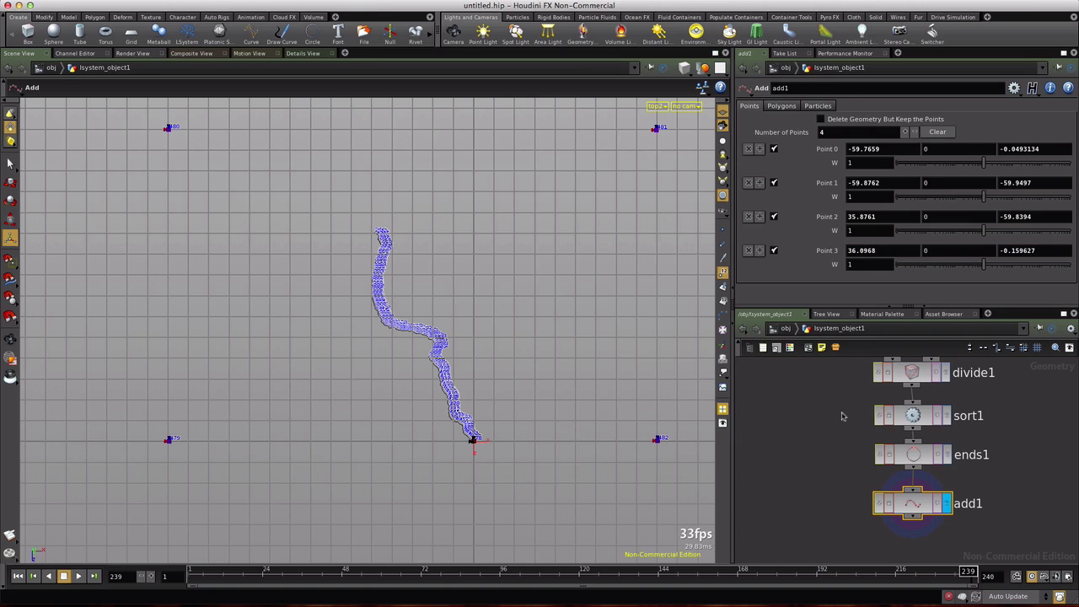
Build add1's polygon By Group from all points with Closed on, checking it mid-animation
{"action": "left_click", "coordinate": [781, 106]}
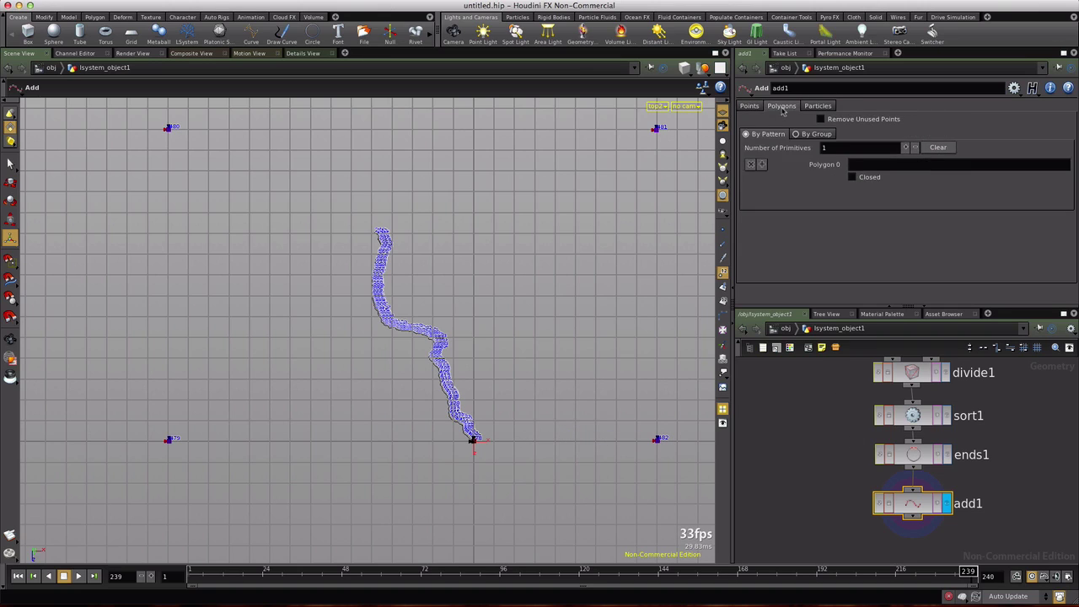
{"action": "left_click", "coordinate": [815, 136]}
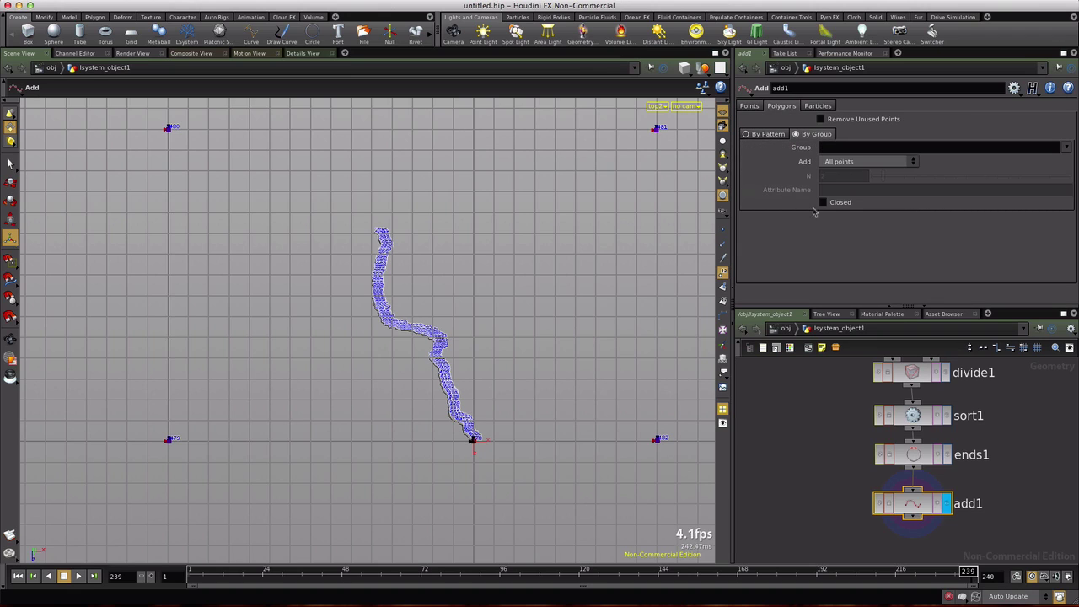
{"action": "left_click", "coordinate": [823, 203]}
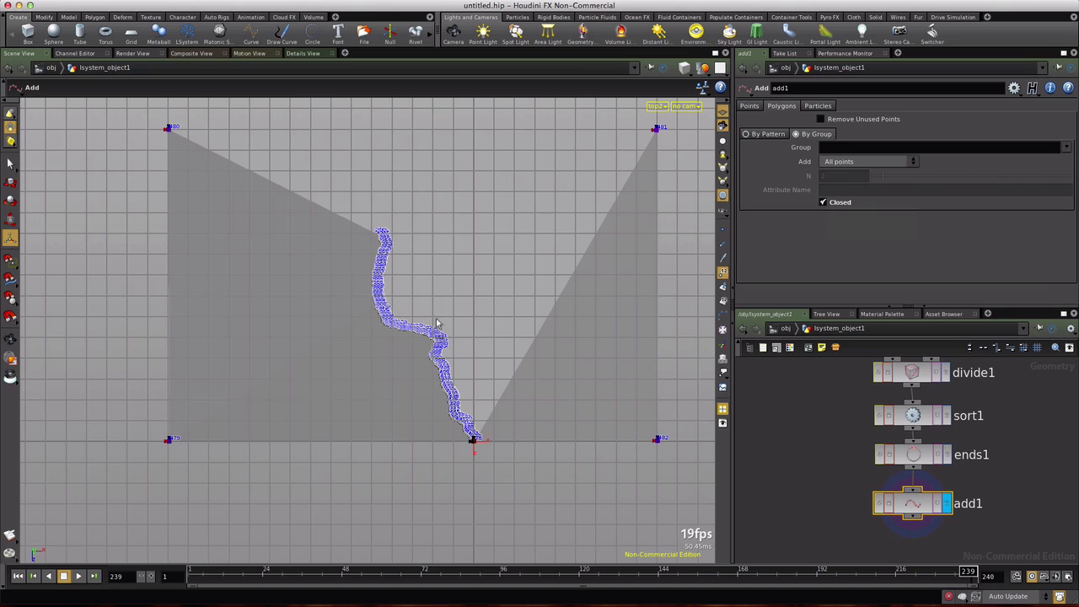
{"action": "mouse_move", "coordinate": [968, 572]}
{"action": "left_mouse_down"}
{"action": "mouse_move", "coordinate": [536, 572]}
{"action": "mouse_move", "coordinate": [725, 570]}
{"action": "left_mouse_up"}
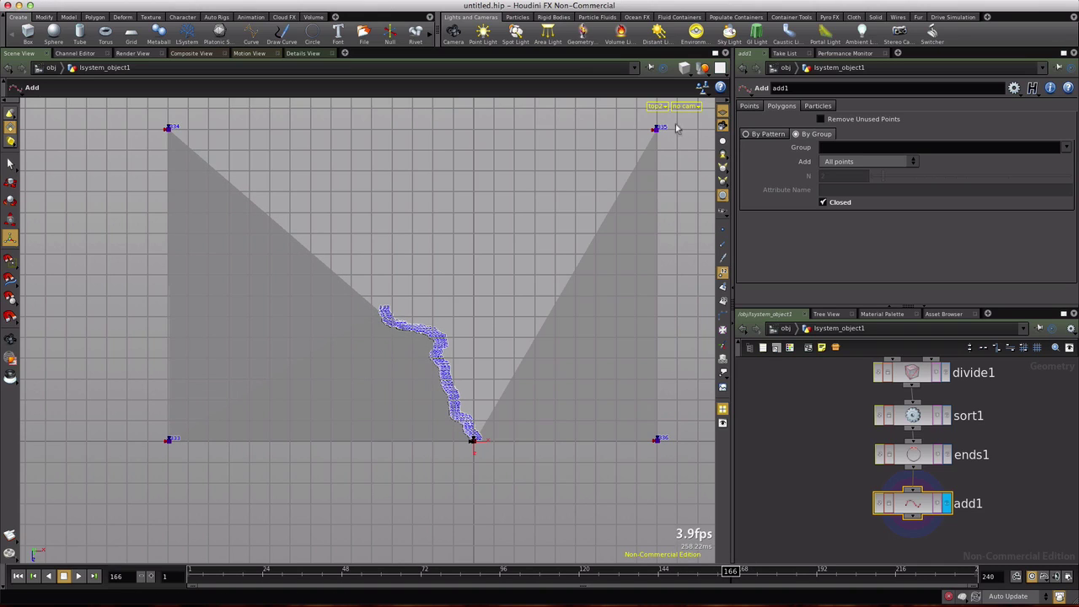
Switch to Perspective view and orbit and dolly in close over the crack
{"action": "key", "text": "space+1"}
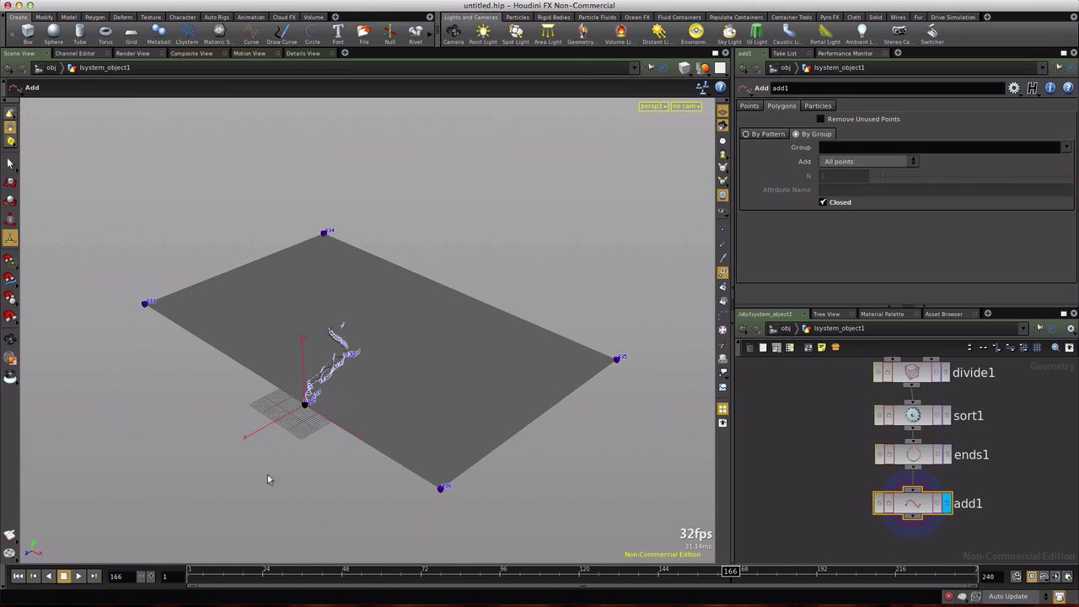
{"action": "key", "text": "Escape"}
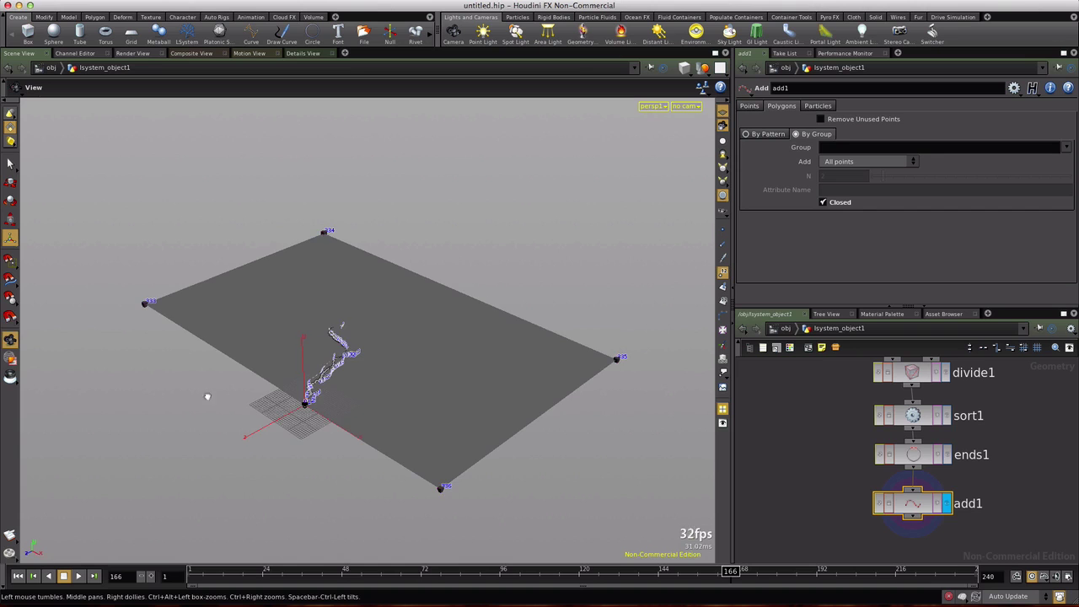
{"action": "left_click_drag", "start_coordinate": [208, 393], "coordinate": [287, 394]}
{"action": "scroll", "coordinate": [287, 379], "scroll_direction": "up", "scroll_amount": 5}
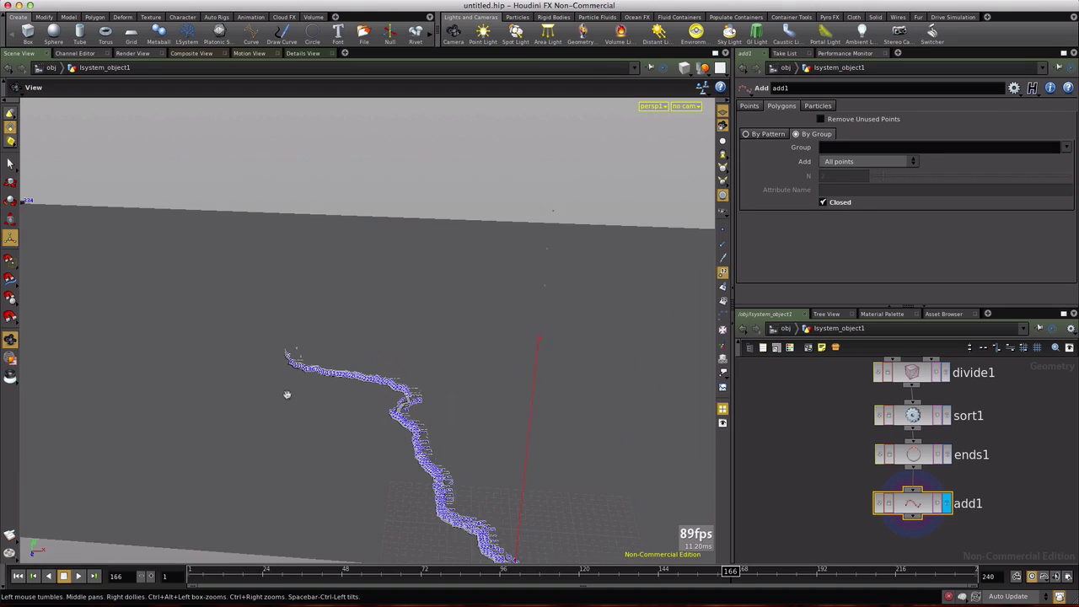
{"action": "left_click_drag", "start_coordinate": [397, 435], "coordinate": [270, 312]}
{"action": "scroll", "coordinate": [362, 338], "scroll_direction": "up", "scroll_amount": 5}
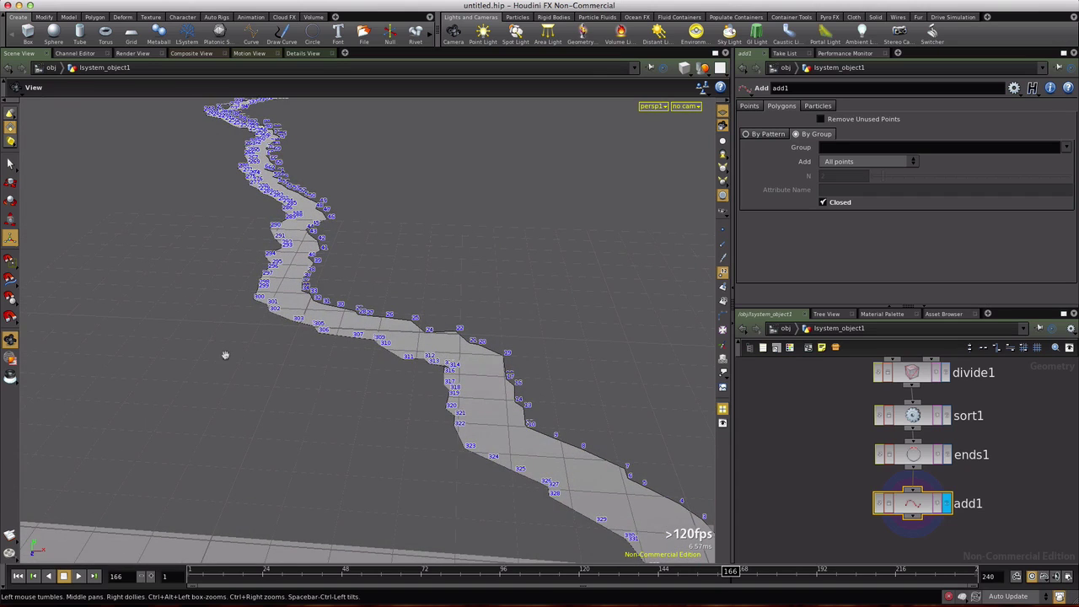
Create a new camera, cam1, from the current view at 640×360 resolution
{"action": "left_click", "coordinate": [687, 107]}
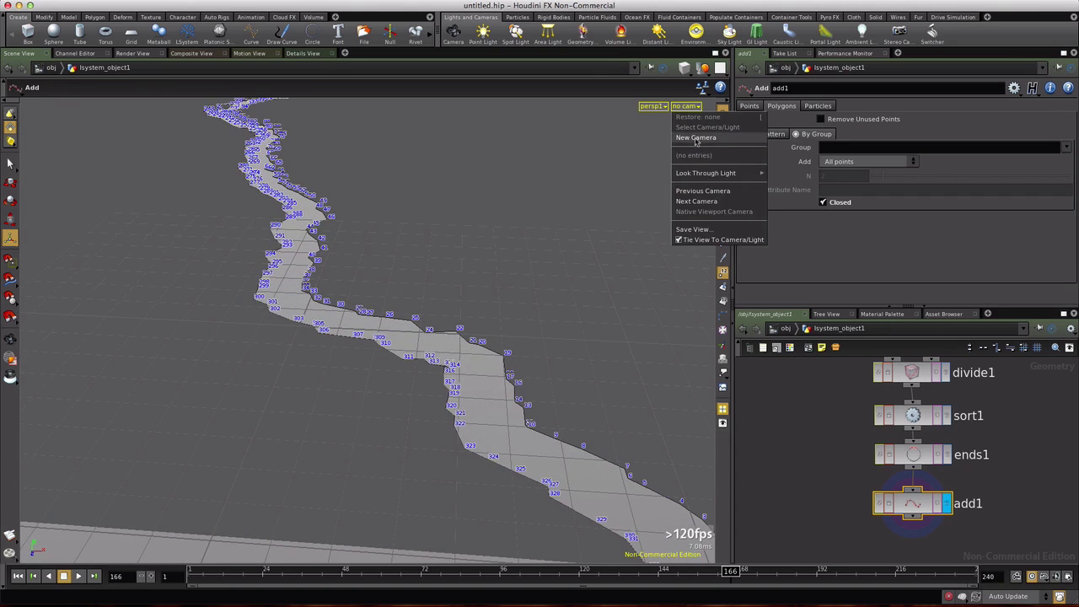
{"action": "left_click", "coordinate": [698, 140]}
{"action": "left_click", "coordinate": [821, 106]}
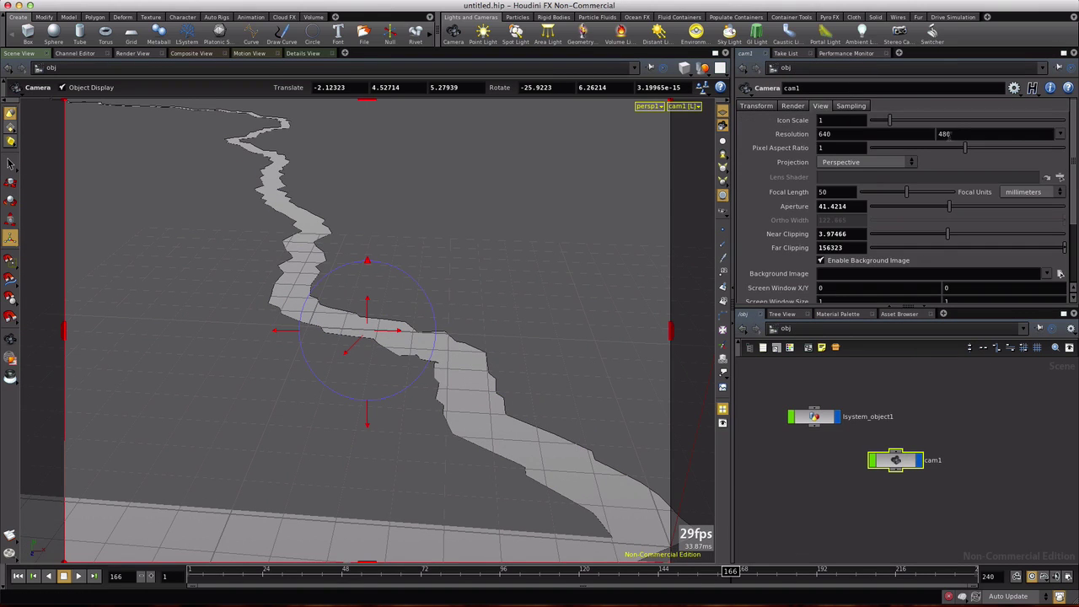
{"action": "type", "text": "360"}
{"action": "key", "text": "Return"}
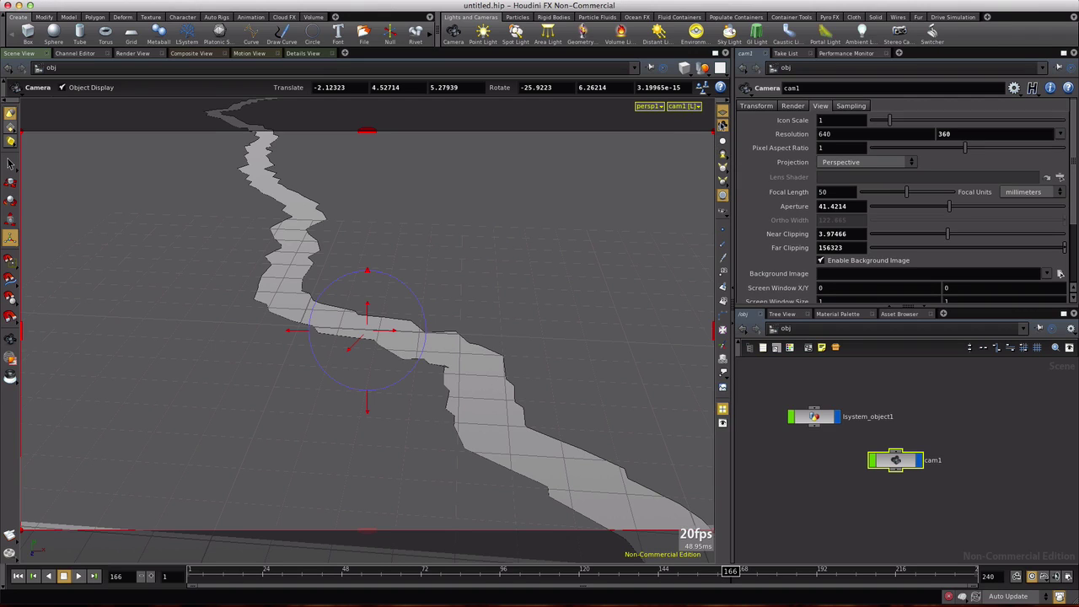
Orbit cam1's view to frame the crack strip from above
{"action": "key", "text": "Escape"}
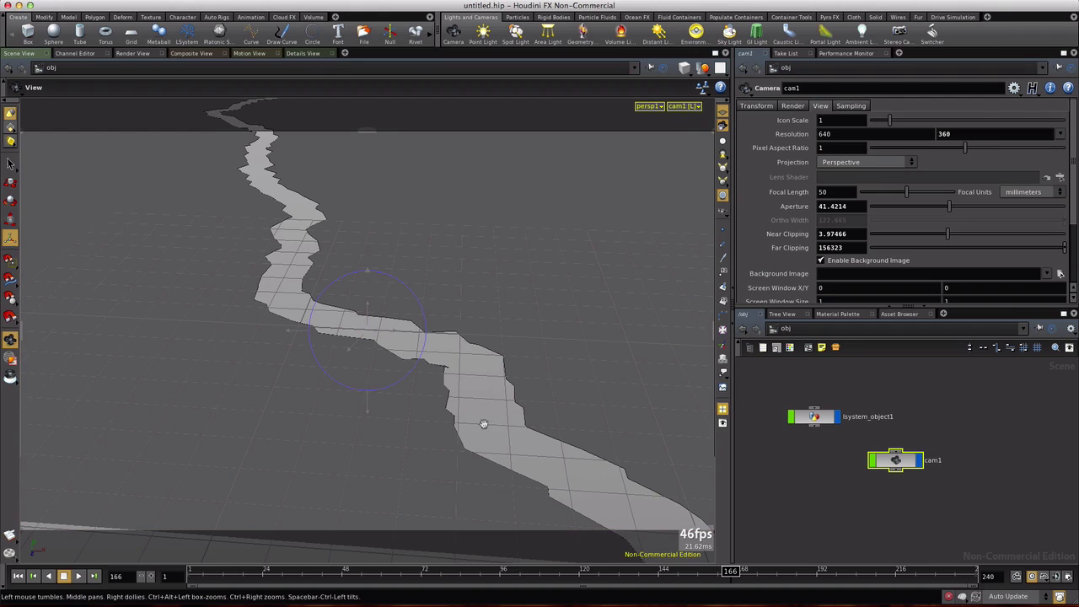
{"action": "left_click_drag", "start_coordinate": [483, 418], "coordinate": [506, 385]}
{"action": "key", "text": "Return"}
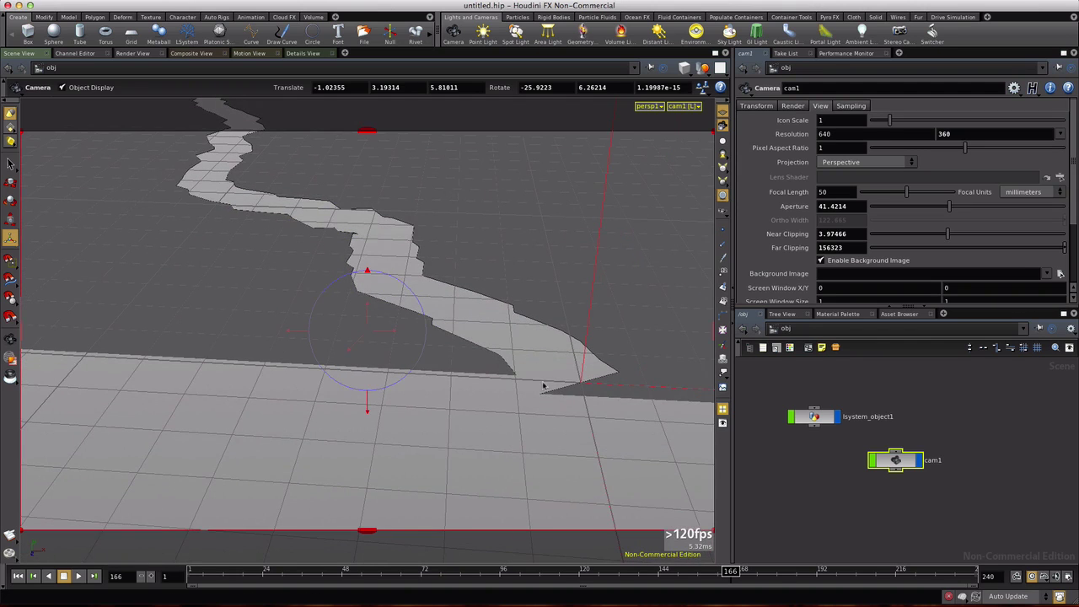
{"action": "key", "text": "Escape"}
{"action": "left_click_drag", "start_coordinate": [341, 291], "coordinate": [109, 311]}
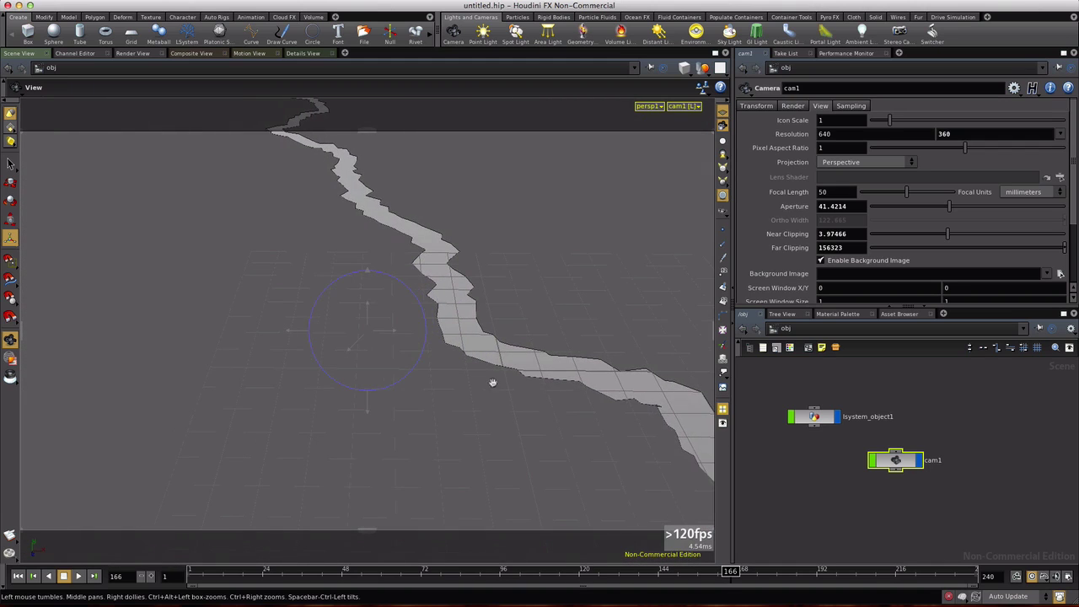
{"action": "left_click_drag", "start_coordinate": [494, 379], "coordinate": [451, 329]}
{"action": "key", "text": "Return"}
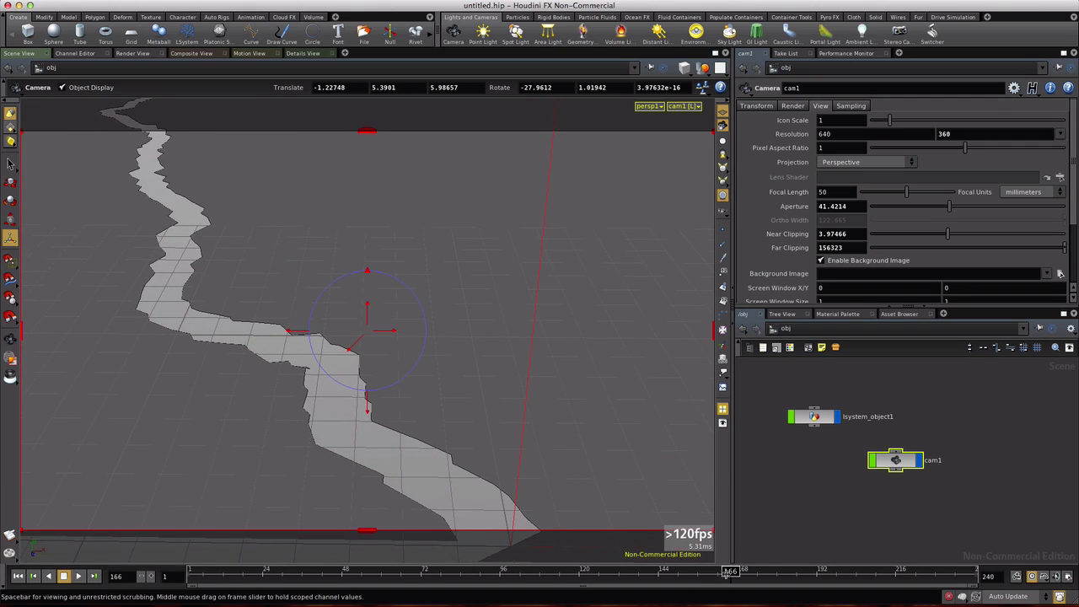
Scrub the timeline from the first frame to check cam1's framing as the crack grows
{"action": "left_click_drag", "start_coordinate": [727, 572], "coordinate": [75, 541]}
{"action": "left_click_drag", "start_coordinate": [147, 559], "coordinate": [509, 570]}
{"action": "key", "text": "Escape"}
{"action": "left_click_drag", "start_coordinate": [191, 405], "coordinate": [239, 403]}
{"action": "key", "text": "Return"}
{"action": "left_click_drag", "start_coordinate": [506, 584], "coordinate": [431, 581]}
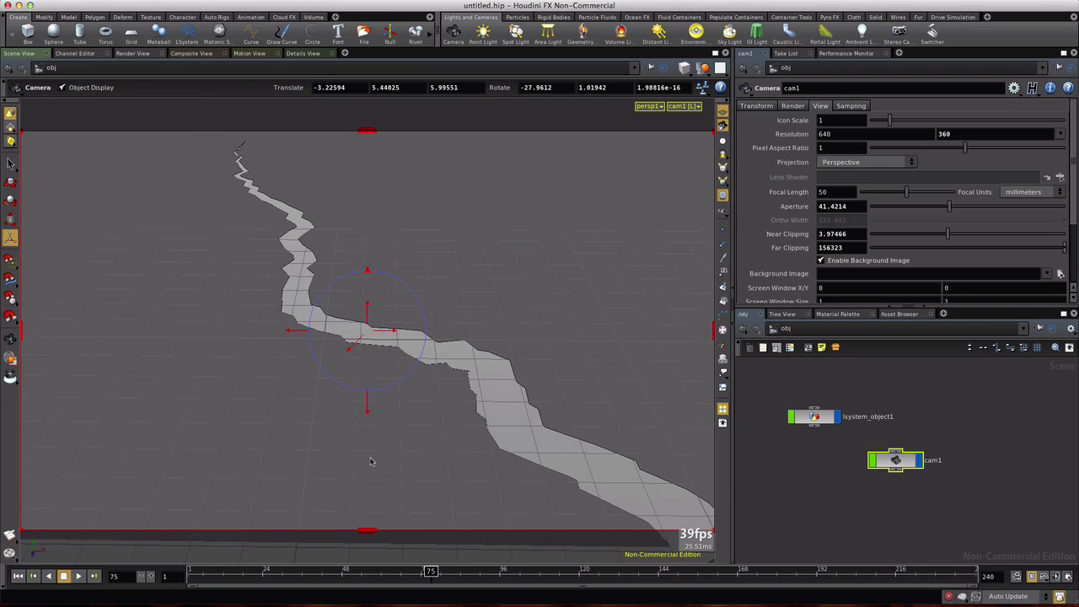
Inside lsystem_object1, move divide1 through add1 aside and add a merge1 node below add1
{"action": "double_click", "coordinate": [833, 416]}
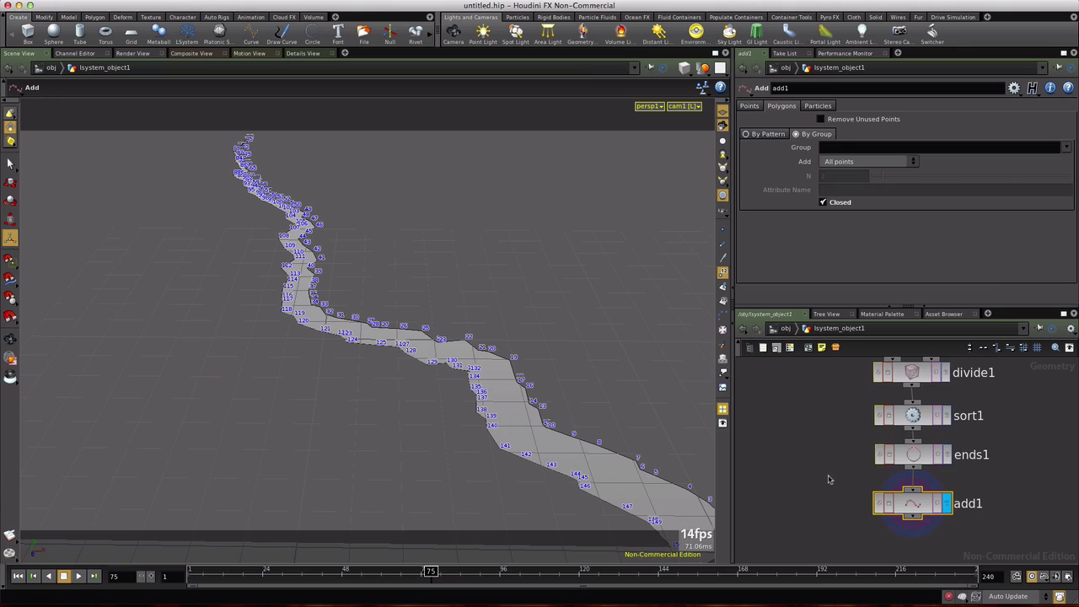
{"action": "scroll", "coordinate": [831, 477], "scroll_direction": "down", "scroll_amount": 4}
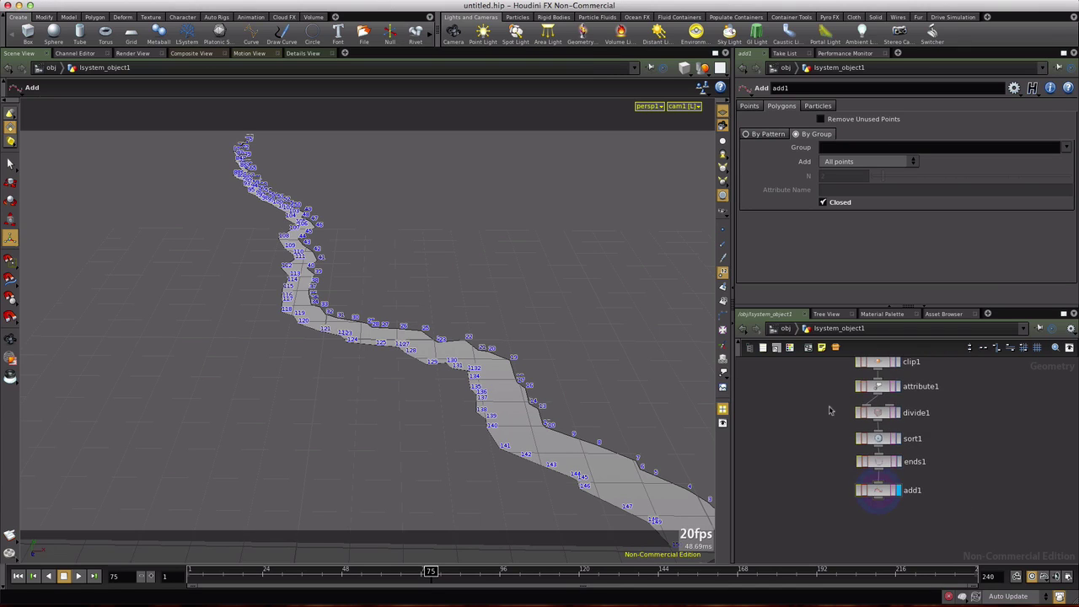
{"action": "left_click_drag", "start_coordinate": [830, 410], "coordinate": [882, 516]}
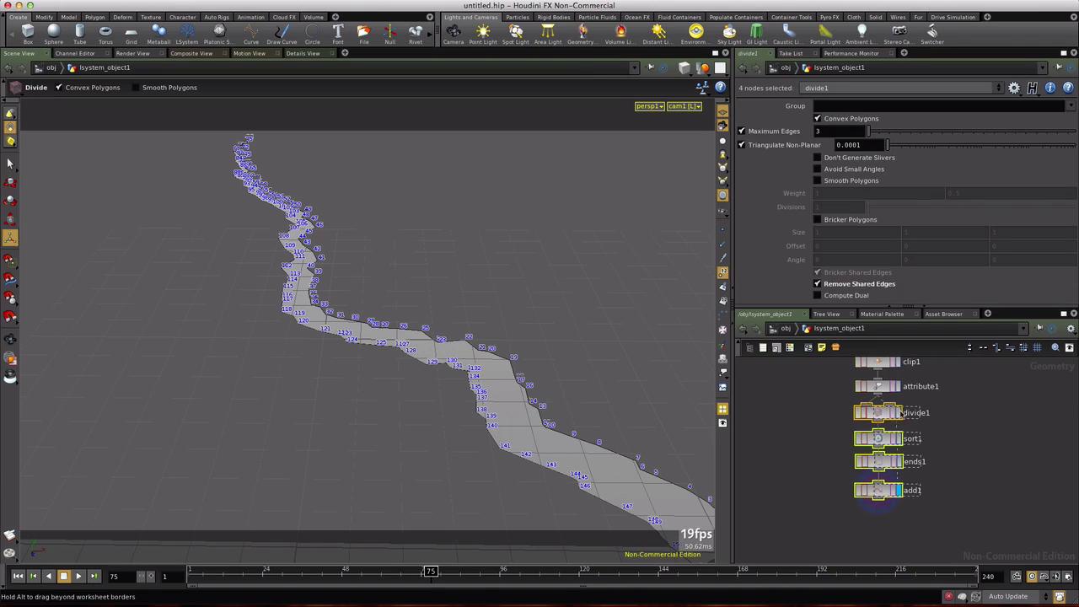
{"action": "left_click_drag", "start_coordinate": [879, 414], "coordinate": [957, 417]}
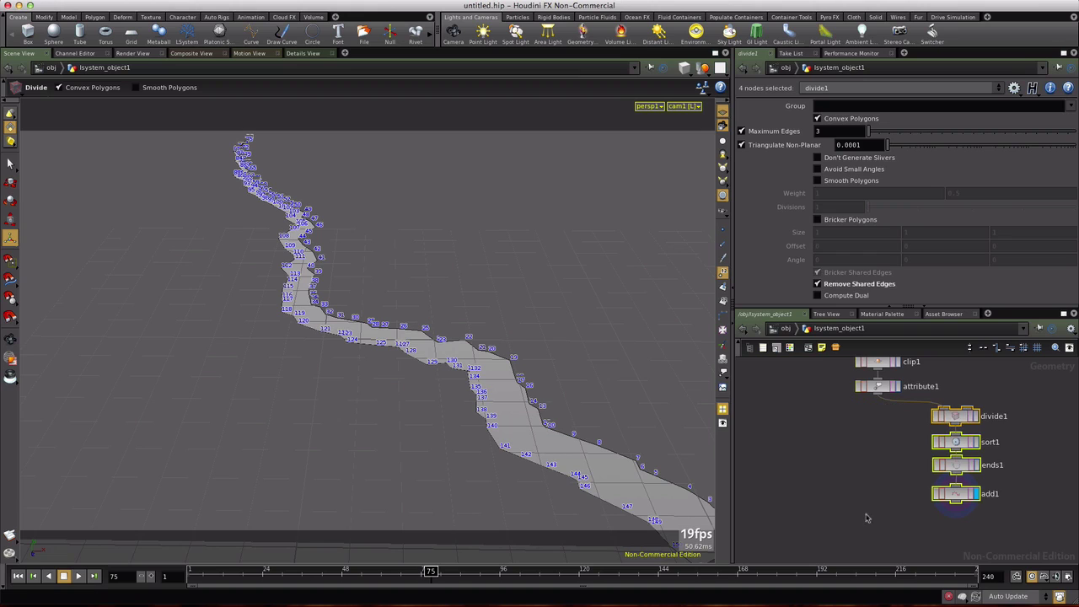
{"action": "key", "text": "Tab"}
{"action": "mouse_move", "coordinate": [894, 306]}
{"action": "left_click", "coordinate": [970, 342]}
{"action": "left_click", "coordinate": [879, 550]}
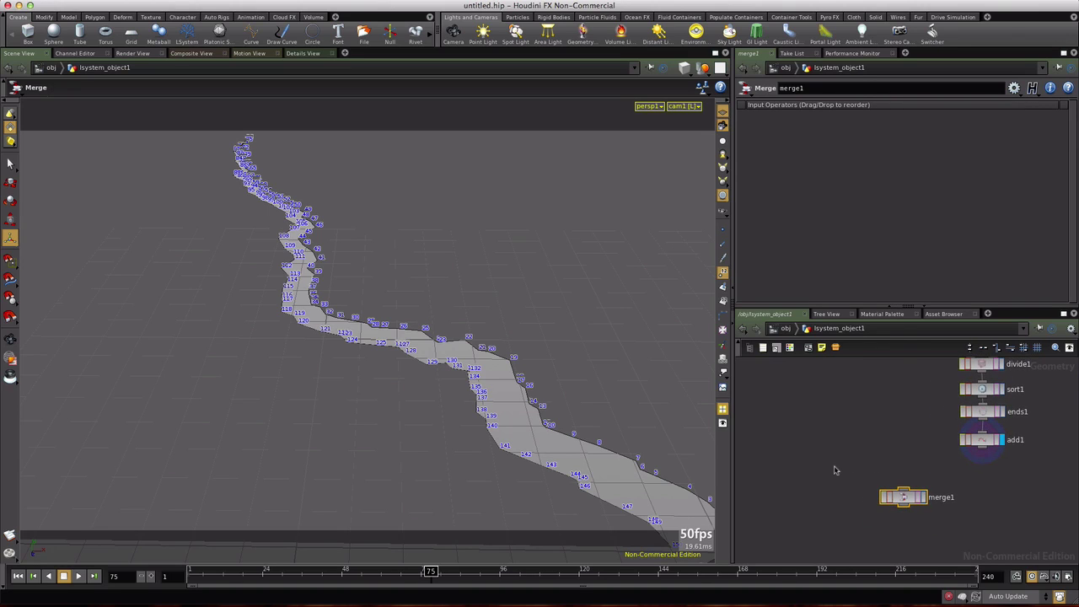
Add a Material node, material1, beside merge1 and duplicate it as material2
{"action": "key", "text": "Tab"}
{"action": "type", "text": "mate"}
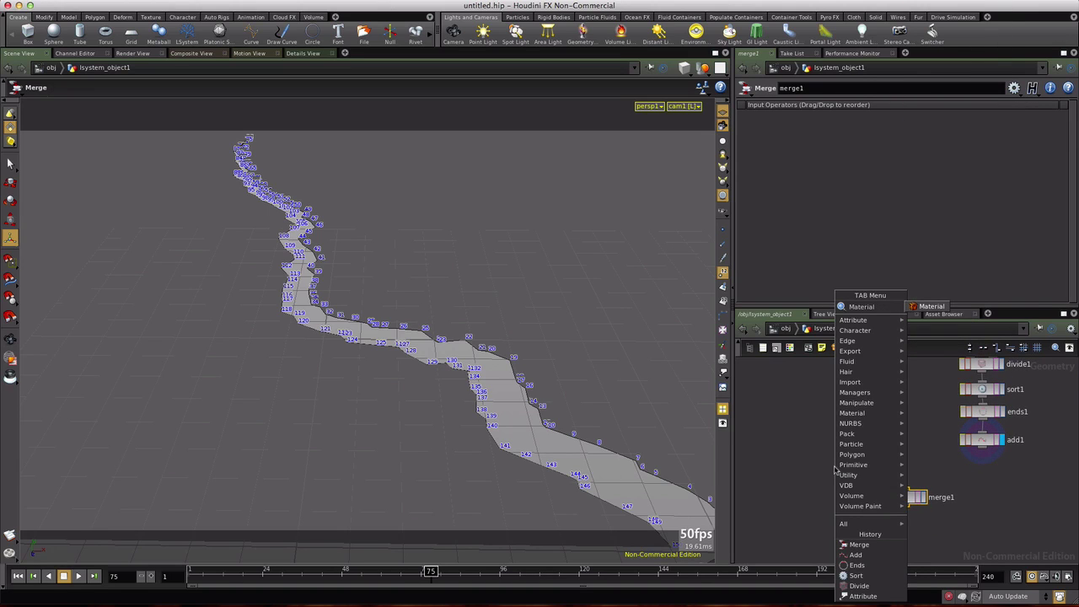
{"action": "key", "text": "Return"}
{"action": "left_click", "coordinate": [797, 471]}
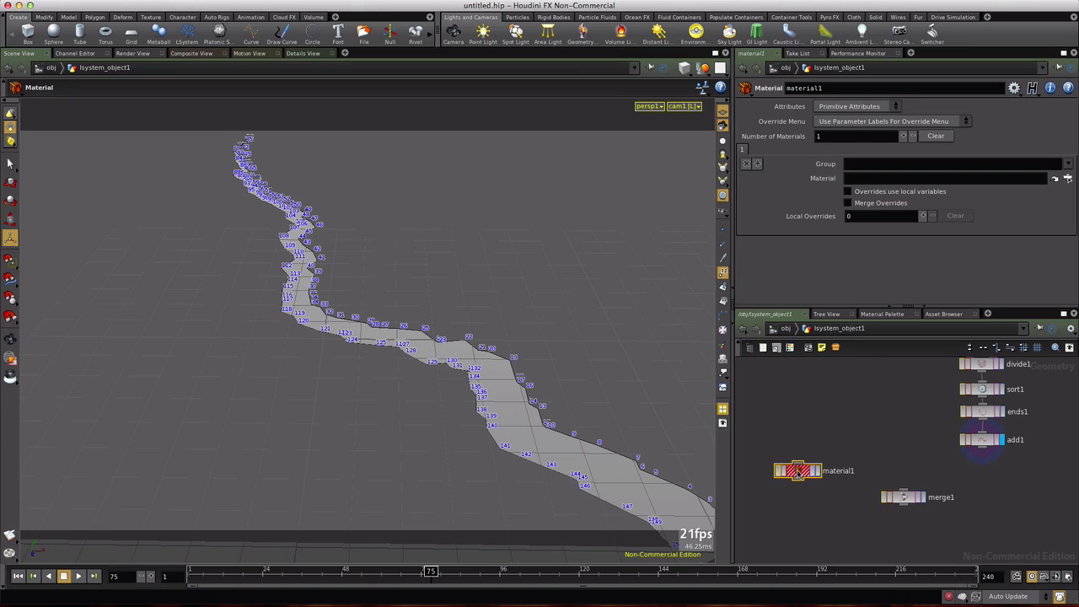
{"action": "key", "text": "ctrl+c"}
{"action": "key", "text": "ctrl+v"}
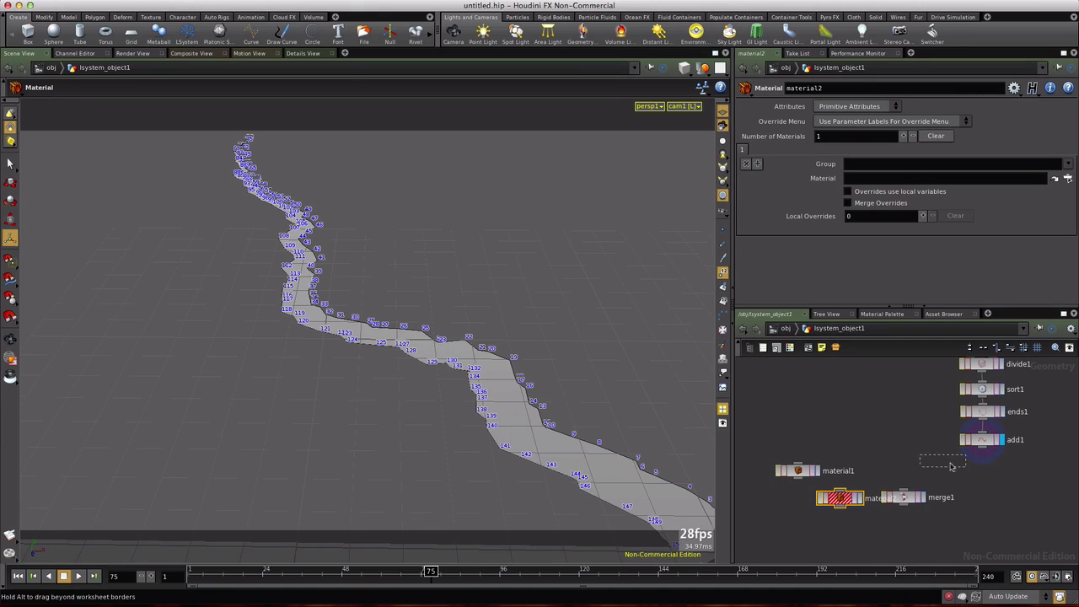
{"action": "left_click_drag", "start_coordinate": [843, 499], "coordinate": [952, 478]}
Line up material1 and material2 above merge1 and wire attribute1 into material1
{"action": "left_click_drag", "start_coordinate": [907, 504], "coordinate": [903, 539]}
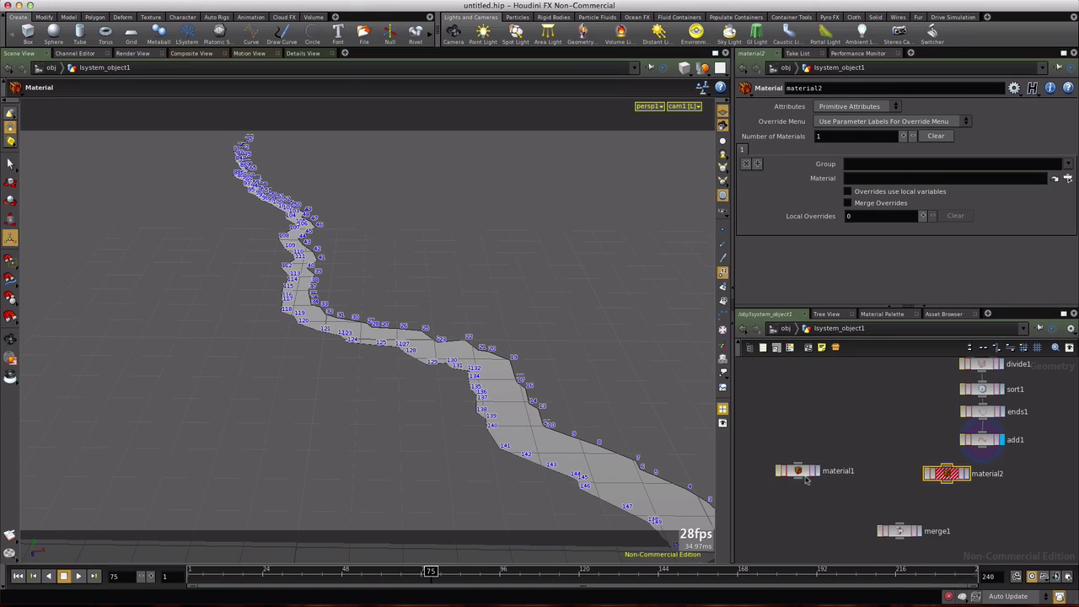
{"action": "left_click_drag", "start_coordinate": [801, 474], "coordinate": [851, 479]}
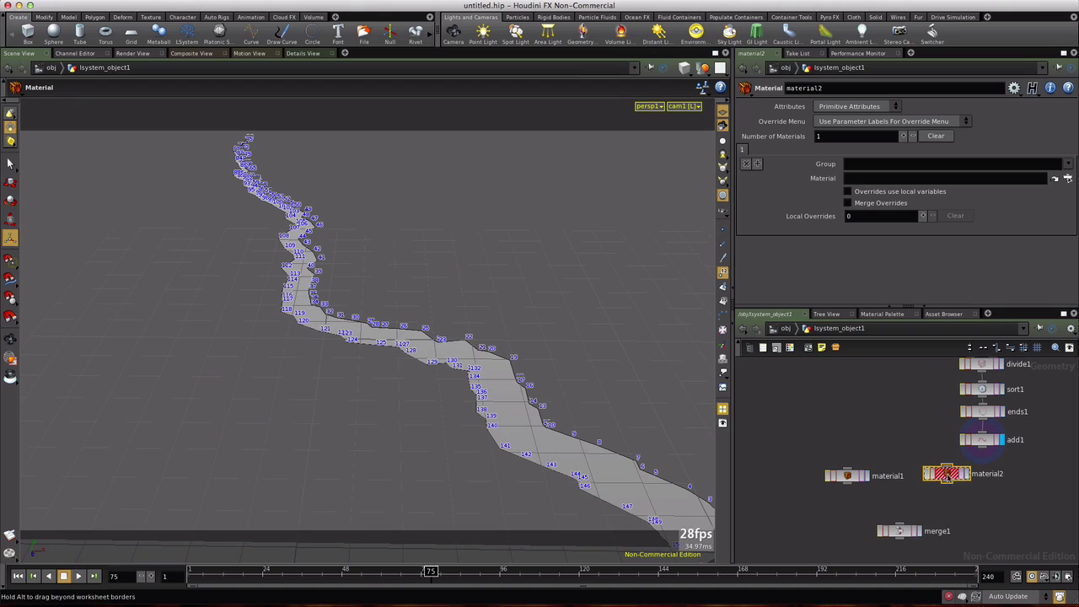
{"action": "left_click_drag", "start_coordinate": [951, 487], "coordinate": [951, 506]}
{"action": "left_click_drag", "start_coordinate": [848, 476], "coordinate": [852, 493]}
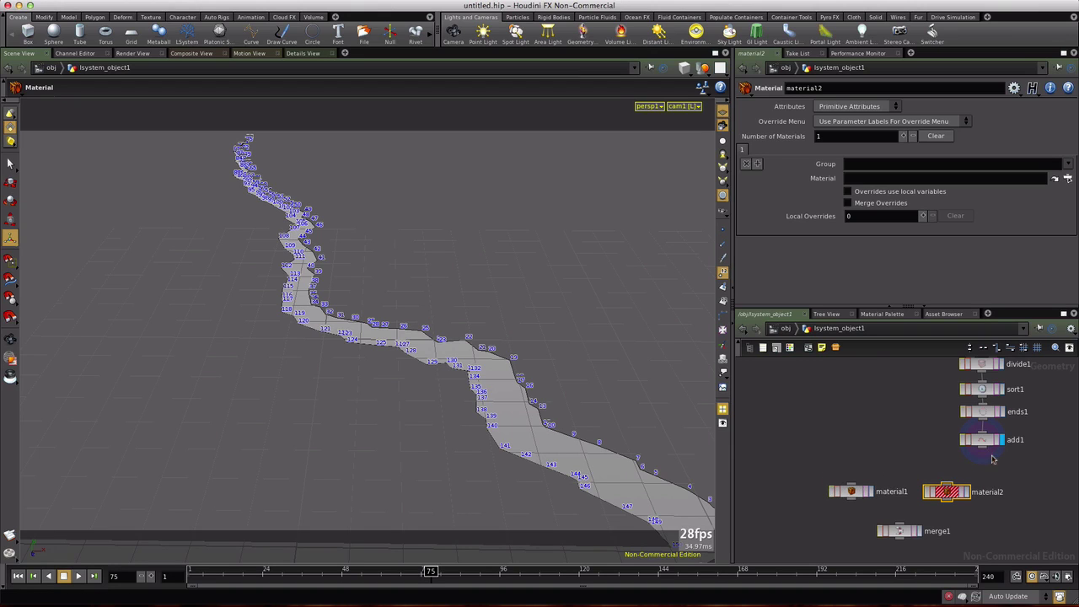
{"action": "scroll", "coordinate": [920, 454], "scroll_direction": "down", "scroll_amount": 3}
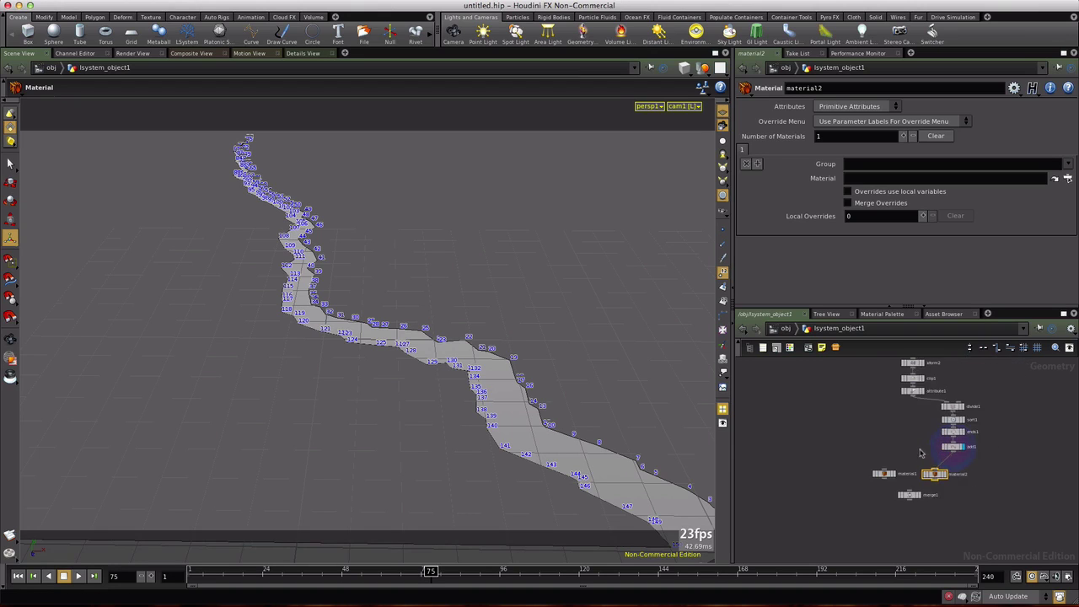
{"action": "left_click_drag", "start_coordinate": [916, 400], "coordinate": [910, 493]}
Display merge1, orbit under and over the ground to inspect the dark walls, and scrub to frame 66
{"action": "left_click", "coordinate": [919, 495]}
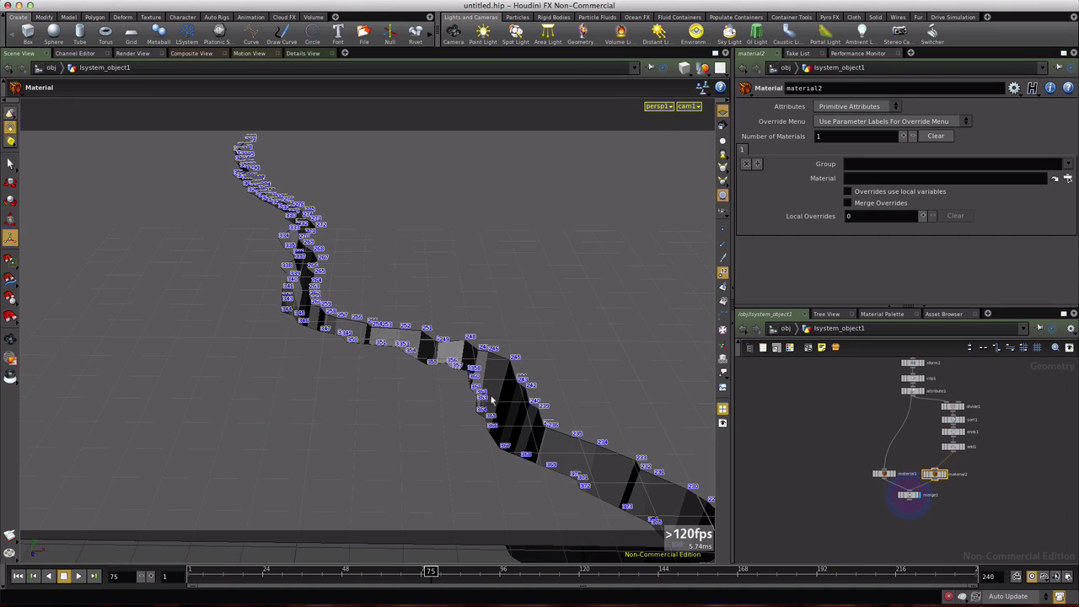
{"action": "key", "text": "Escape"}
{"action": "left_click_drag", "start_coordinate": [492, 401], "coordinate": [434, 394]}
{"action": "left_click_drag", "start_coordinate": [423, 399], "coordinate": [306, 320]}
{"action": "left_click_drag", "start_coordinate": [244, 168], "coordinate": [447, 362]}
{"action": "left_click_drag", "start_coordinate": [442, 571], "coordinate": [290, 576]}
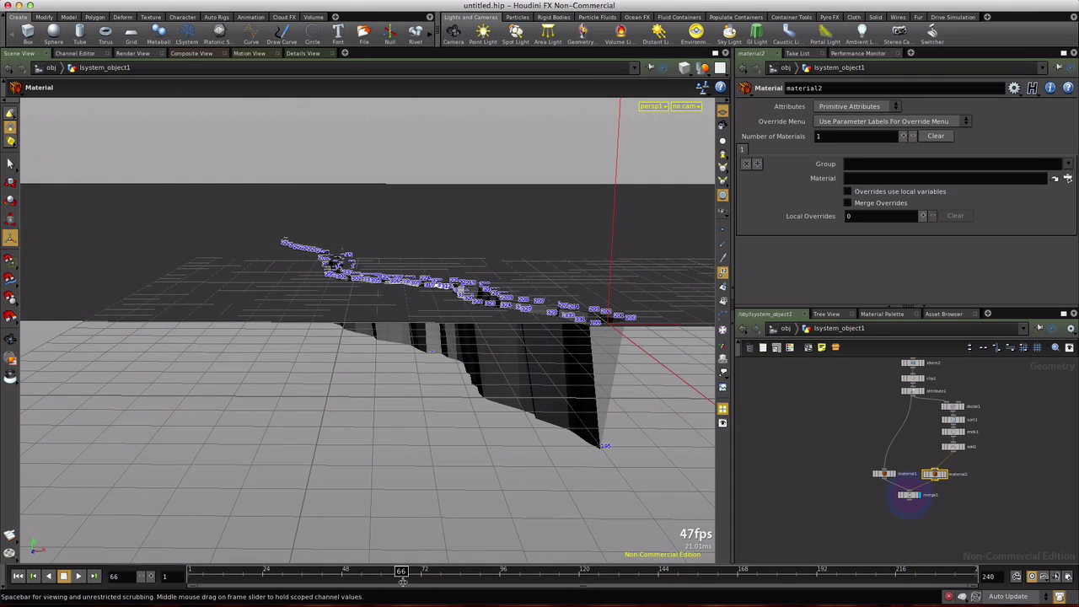
Assign /shop/crevice to material1 and /shop/ground to material2
{"action": "left_click", "coordinate": [883, 475]}
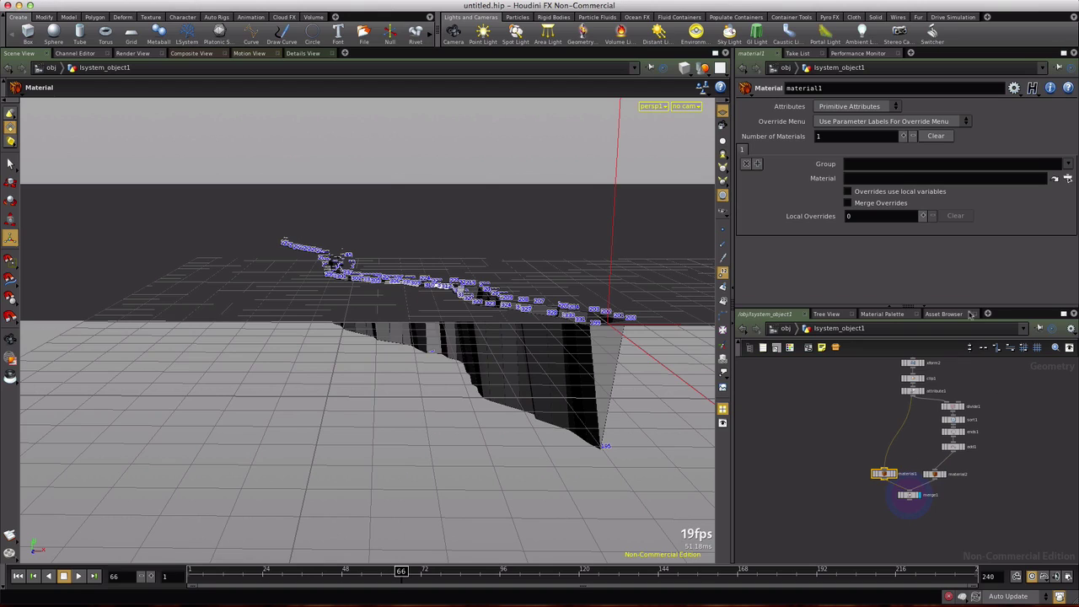
{"action": "left_click", "coordinate": [1068, 178]}
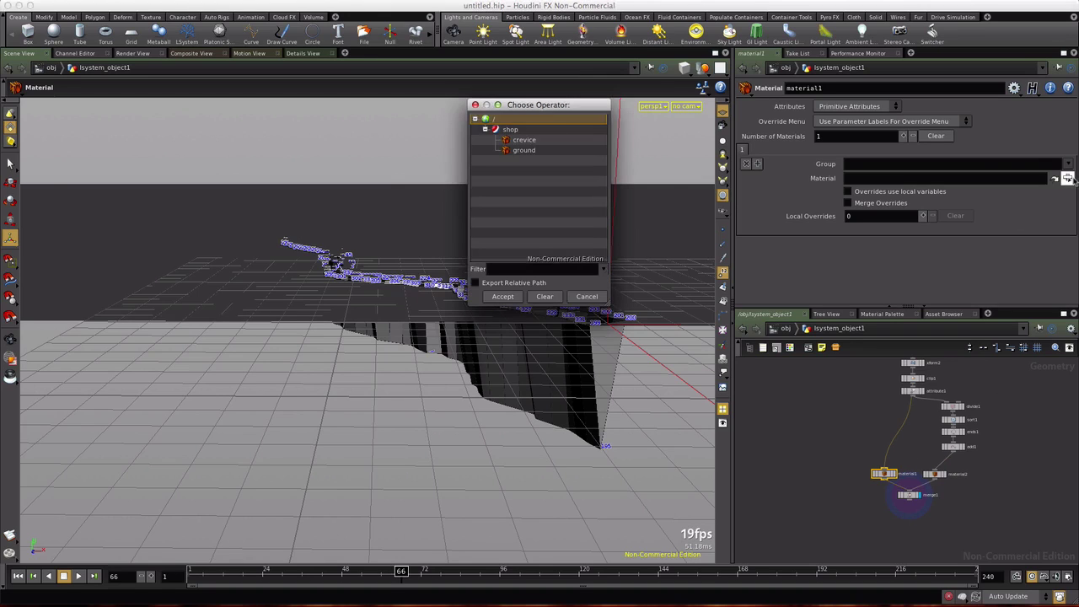
{"action": "left_click", "coordinate": [523, 140]}
{"action": "left_click", "coordinate": [502, 296]}
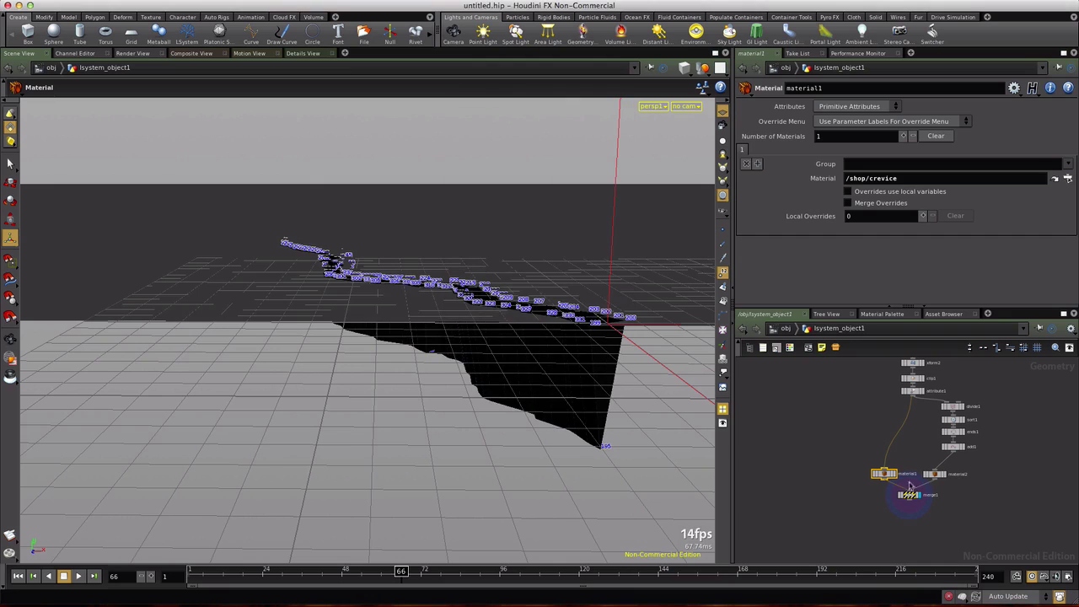
{"action": "left_click", "coordinate": [935, 474]}
{"action": "left_click", "coordinate": [1069, 178]}
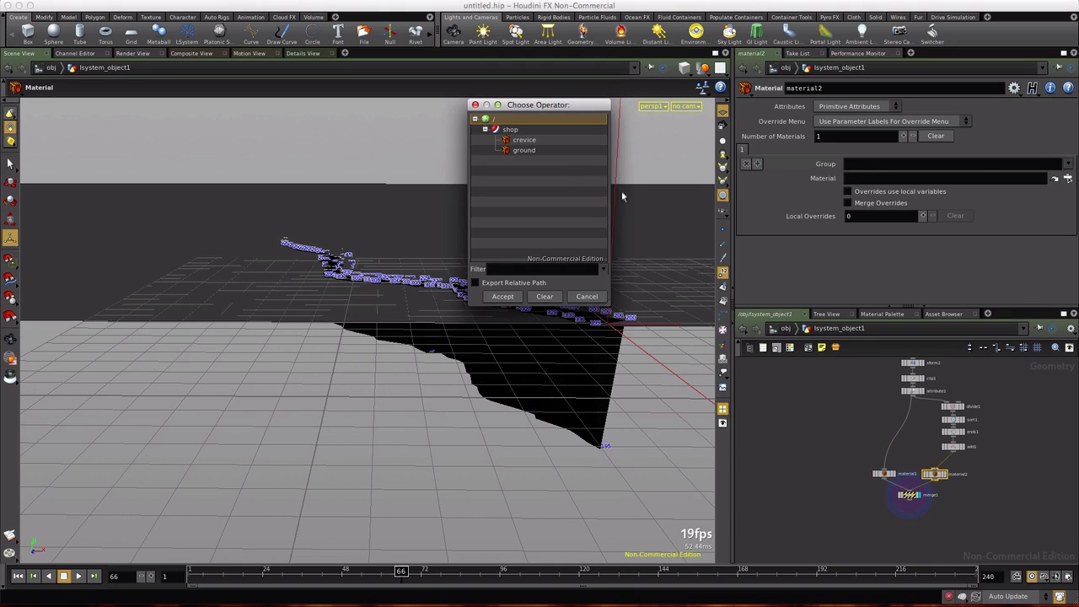
{"action": "left_click", "coordinate": [523, 151]}
{"action": "left_click", "coordinate": [503, 297]}
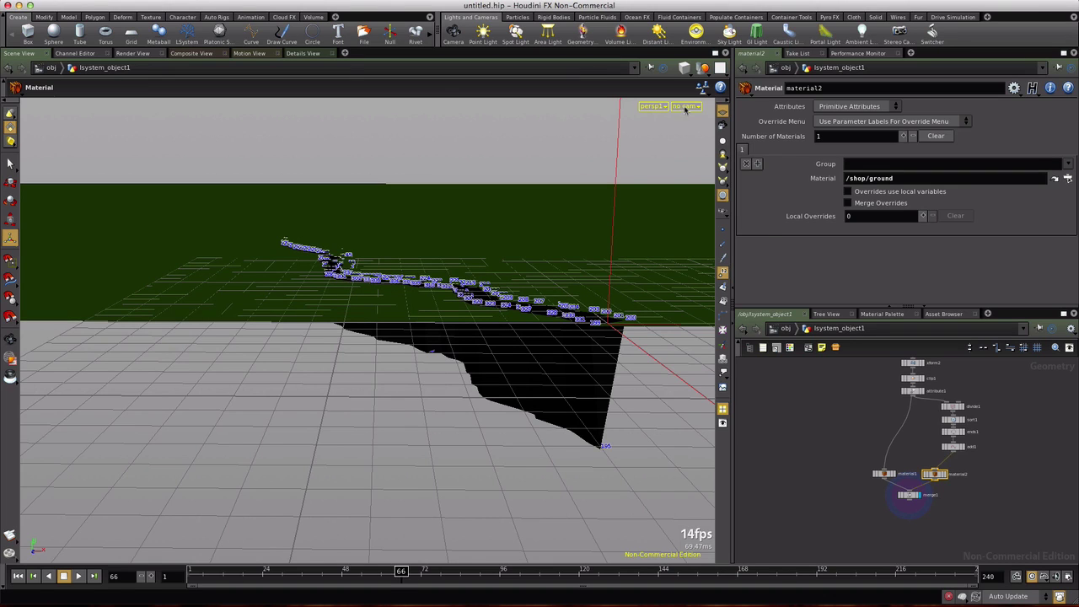
Look through cam1 in the viewport and return to the /obj level
{"action": "left_click", "coordinate": [685, 107]}
{"action": "left_click", "coordinate": [696, 173]}
{"action": "left_click", "coordinate": [785, 332]}
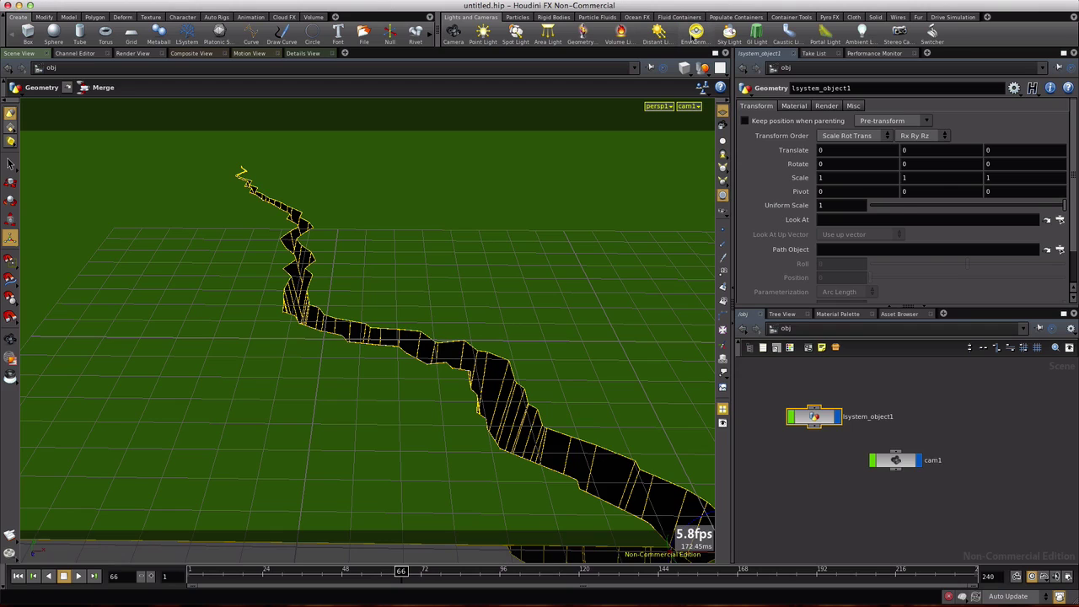
Add an Environment Light in Ambient Occlusion mode with Sampling Quality 9
{"action": "left_click", "coordinate": [695, 34]}
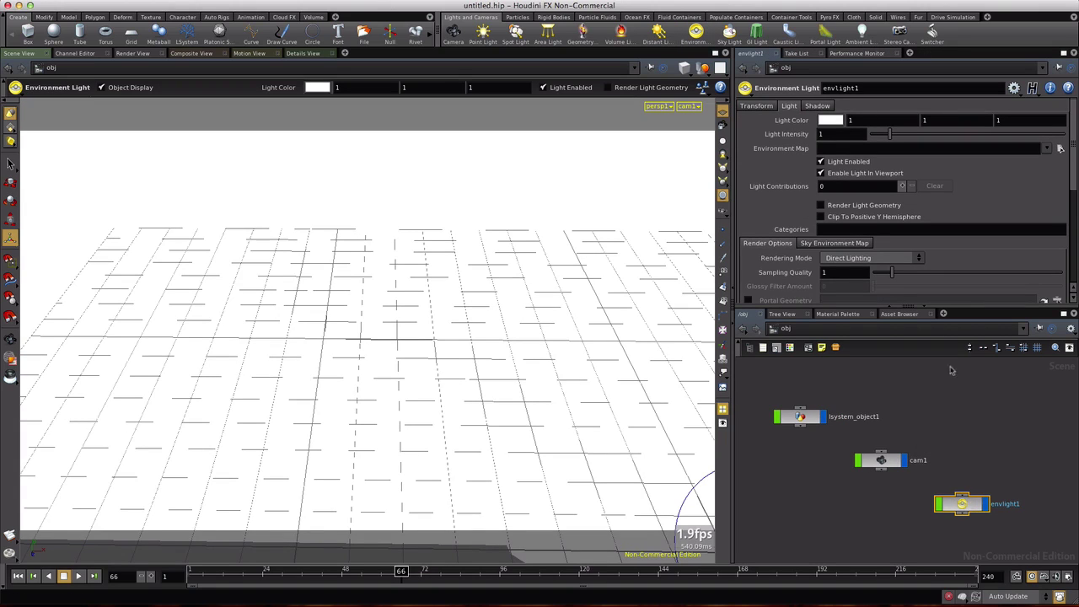
{"action": "left_click", "coordinate": [918, 259]}
{"action": "left_click", "coordinate": [858, 280]}
{"action": "type", "text": "9"}
{"action": "key", "text": "Return"}
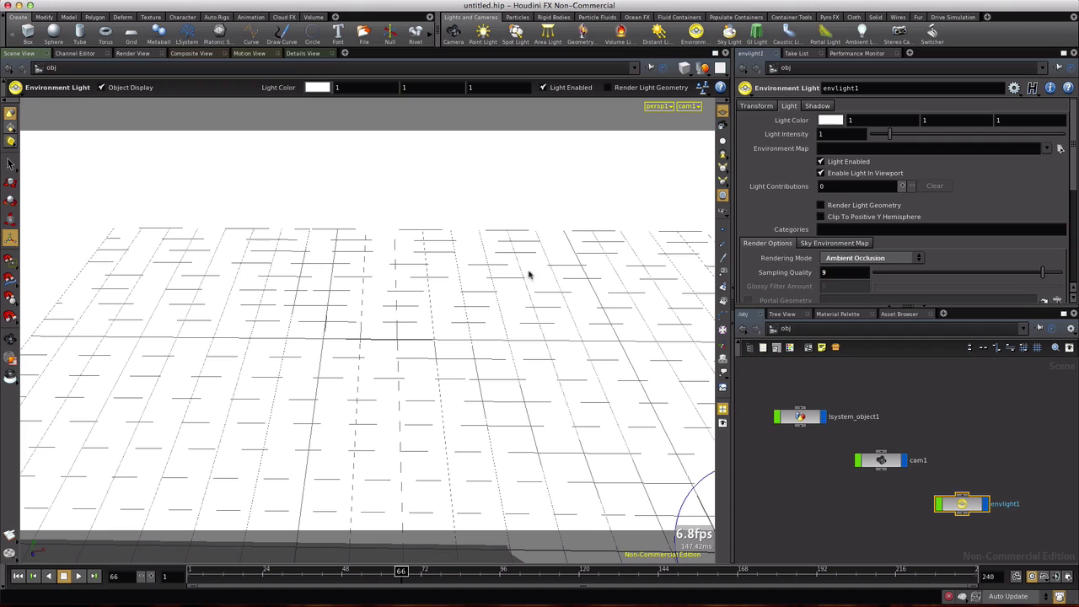
Render the scene through /obj/cam1 in the Render View
{"action": "left_click", "coordinate": [132, 53]}
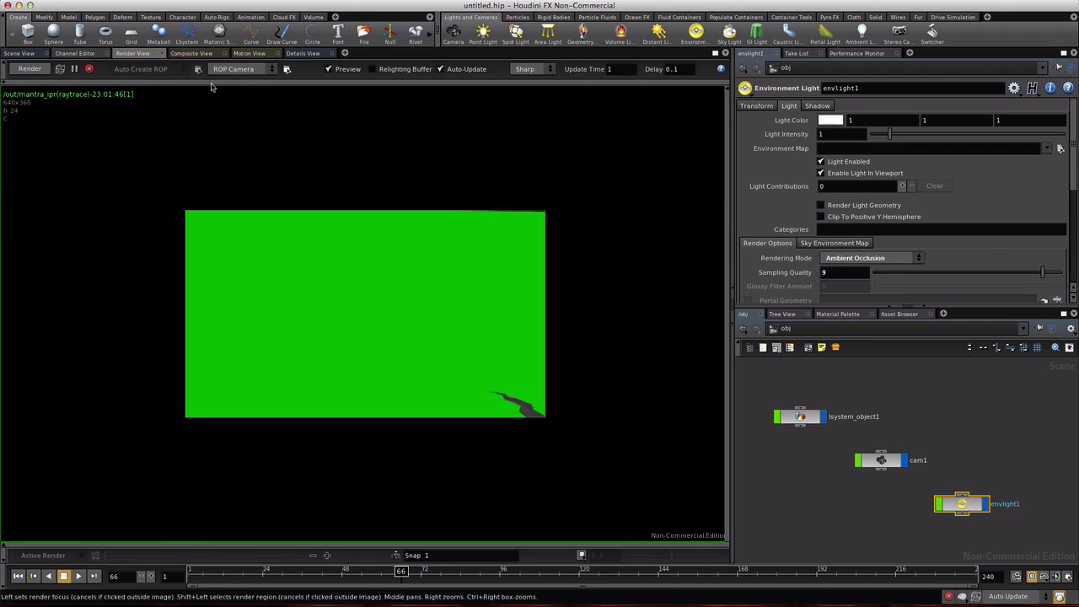
{"action": "left_click", "coordinate": [272, 70]}
{"action": "left_click", "coordinate": [239, 98]}
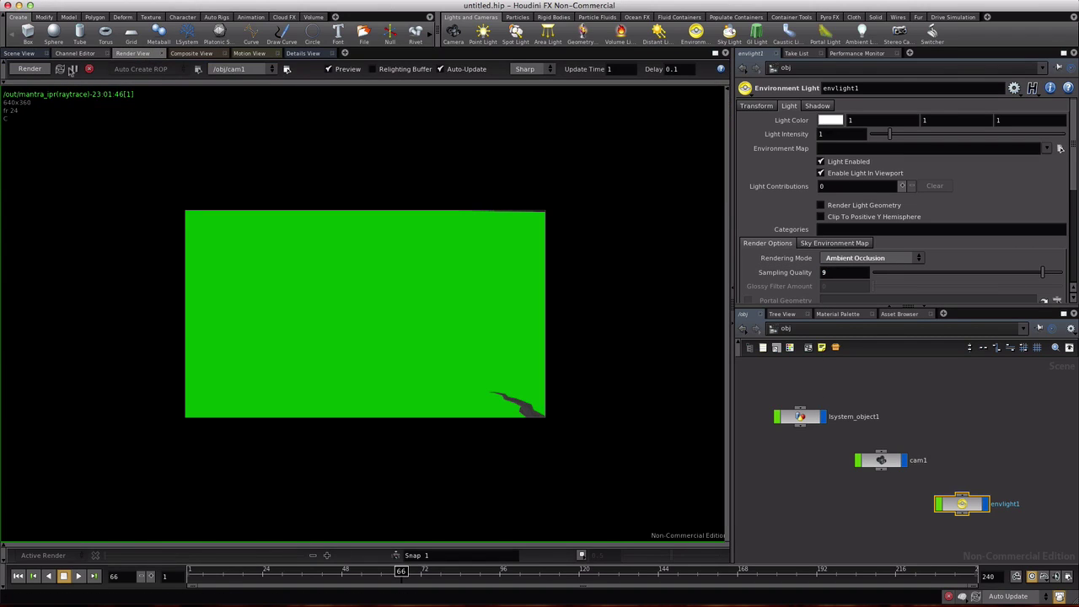
{"action": "left_click", "coordinate": [30, 69]}
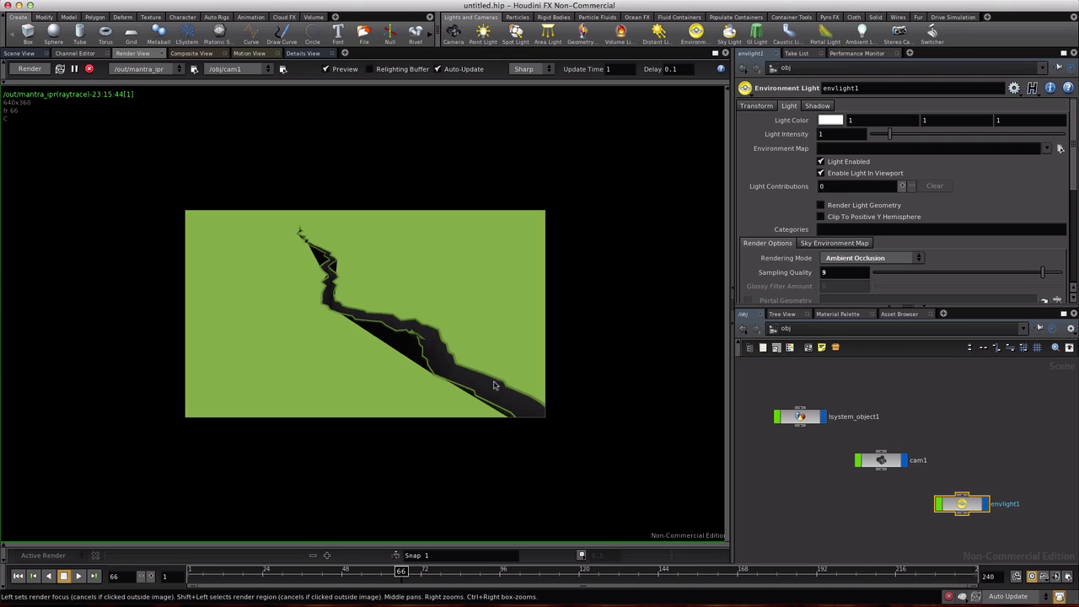
Inside lsystem_object1, add a Facet node below merge1 with Unique Points enabled
{"action": "double_click", "coordinate": [815, 416]}
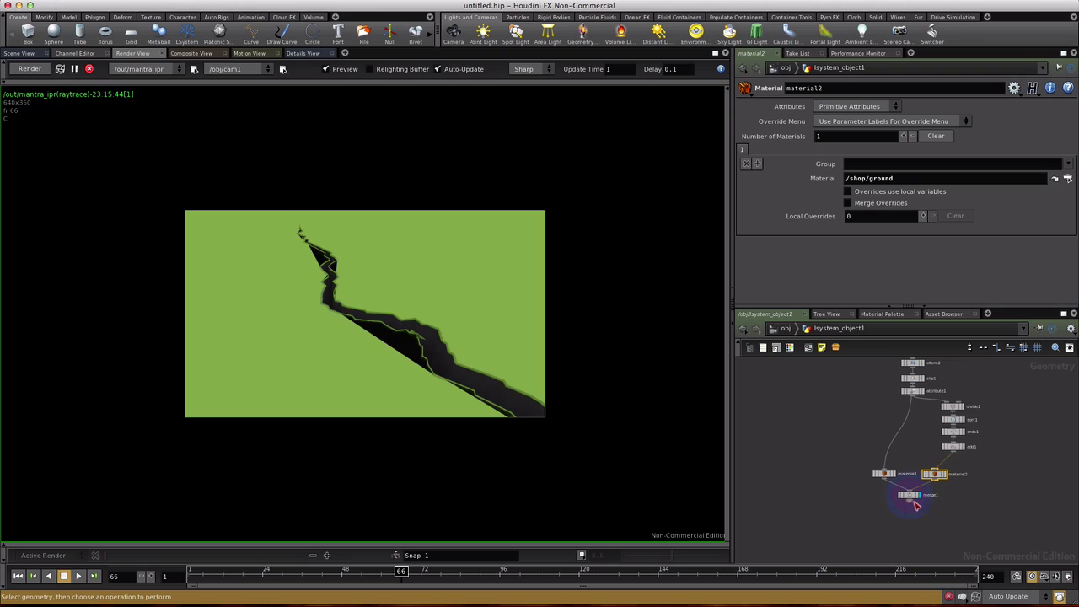
{"action": "key", "text": "Tab"}
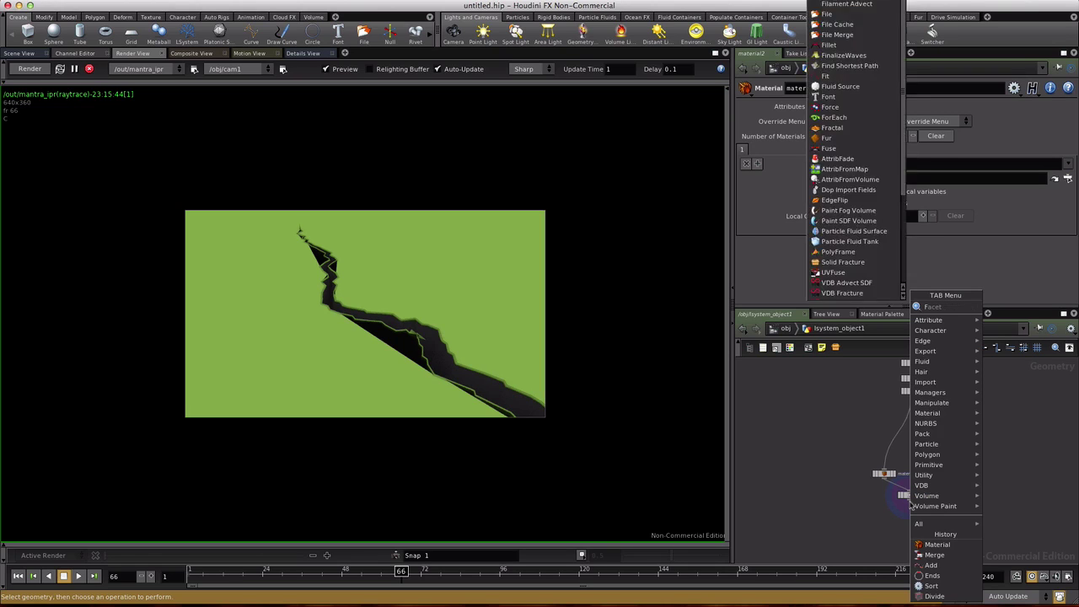
{"action": "left_click", "coordinate": [1012, 321]}
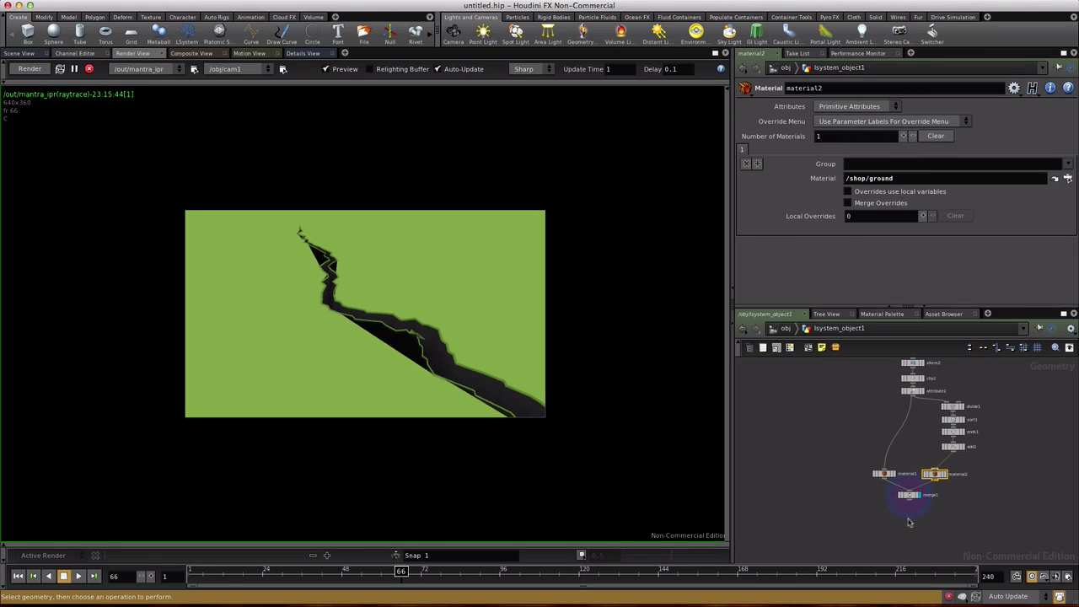
{"action": "left_click", "coordinate": [911, 516]}
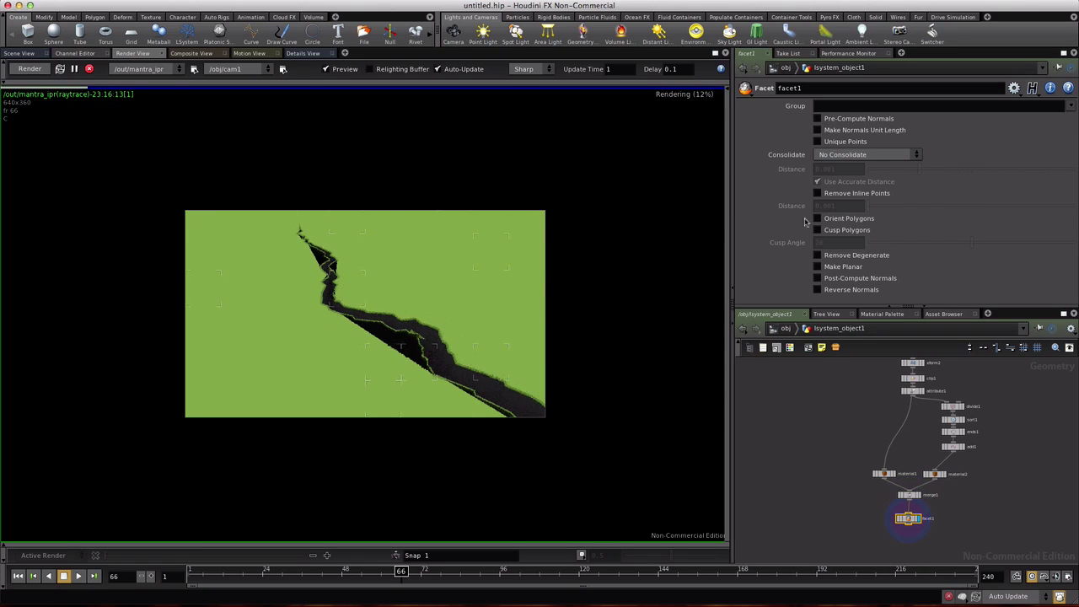
{"action": "left_click", "coordinate": [817, 142]}
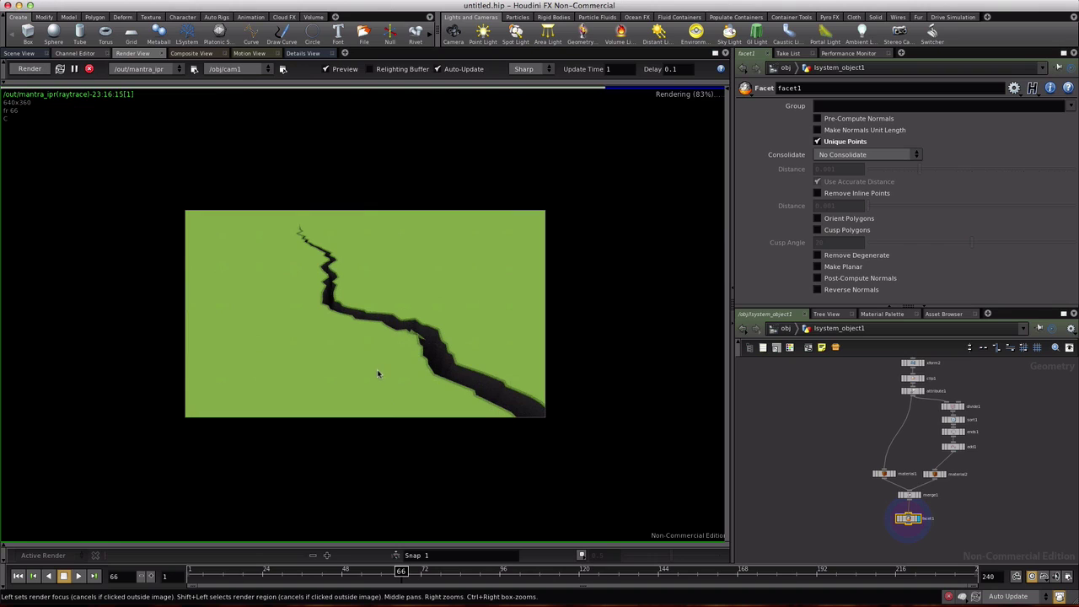
Scrub the timeline to frame 140 to check the crack render
{"action": "scroll", "coordinate": [368, 367], "scroll_direction": "up", "scroll_amount": 2}
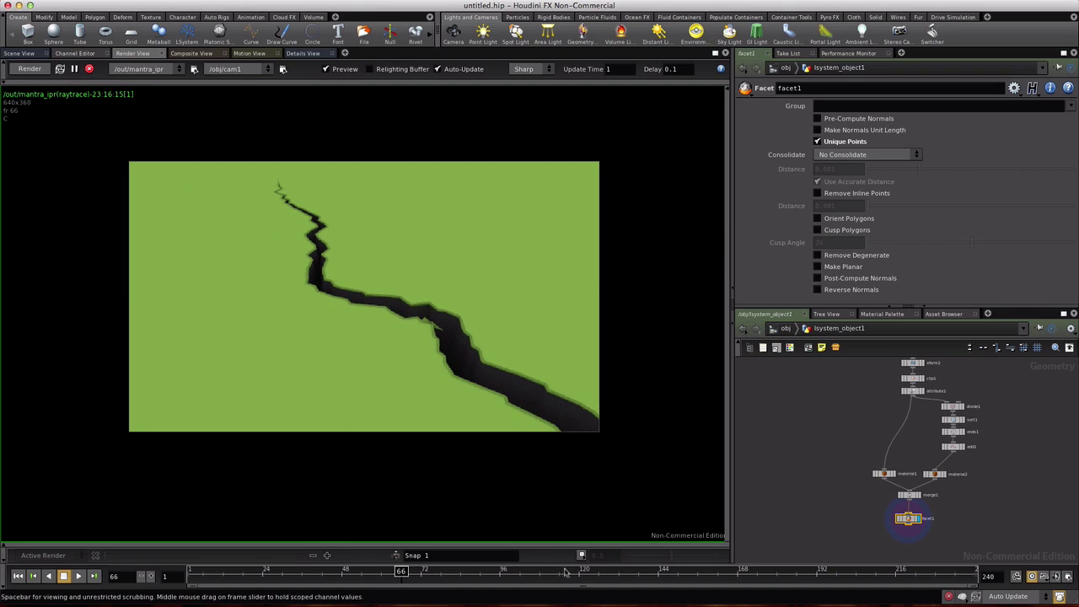
{"action": "left_click_drag", "start_coordinate": [401, 571], "coordinate": [302, 571]}
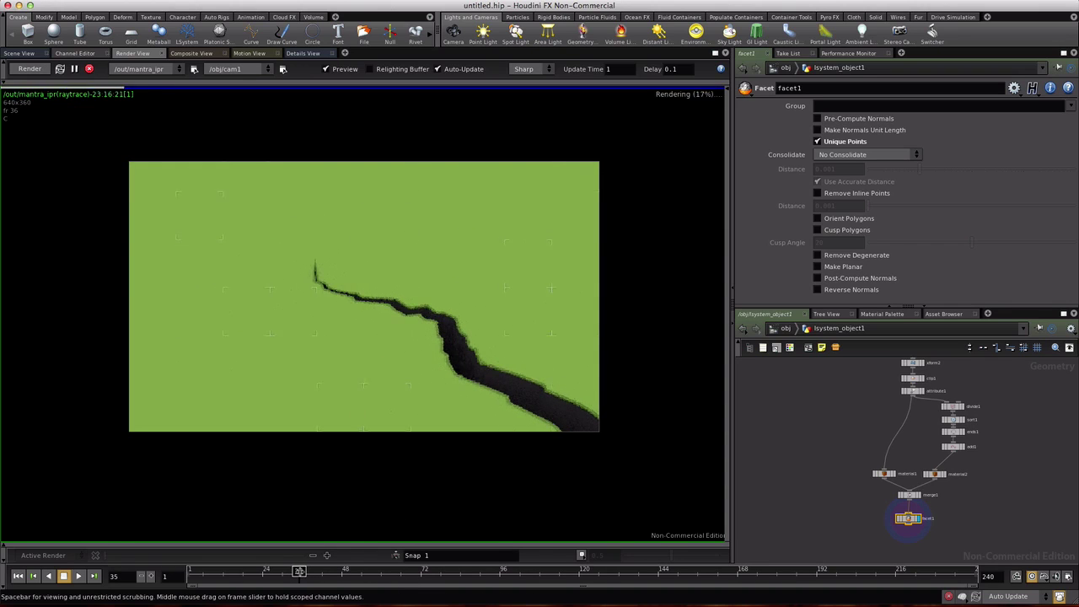
{"action": "left_click", "coordinate": [651, 572]}
{"action": "left_click_drag", "start_coordinate": [652, 573], "coordinate": [645, 573]}
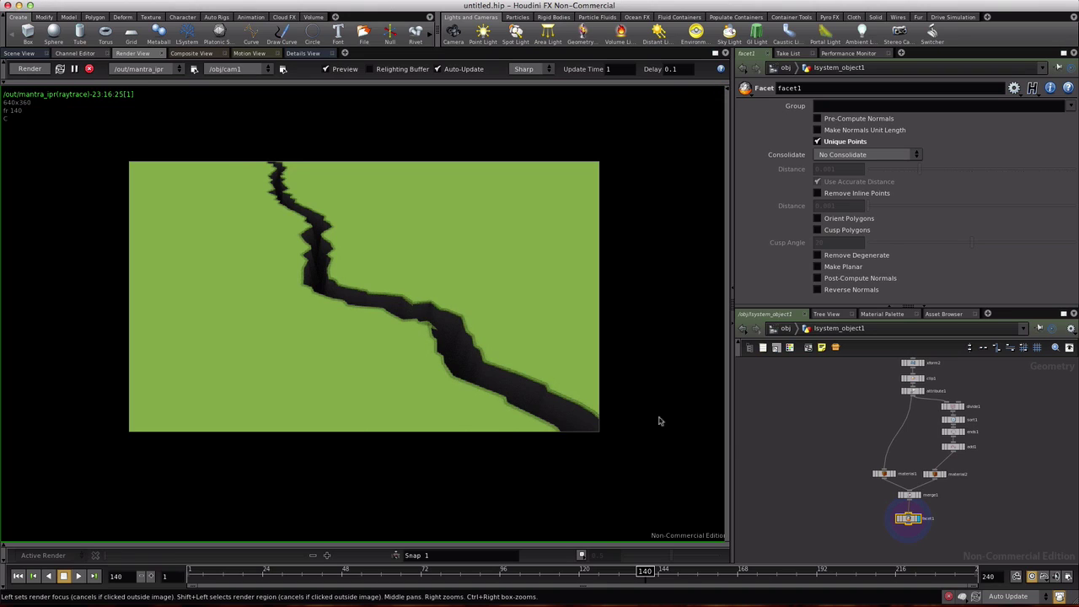
Pan the network toward divide1 and read the ends1 node's geometry info
{"action": "scroll", "coordinate": [939, 439], "scroll_direction": "up", "scroll_amount": 5}
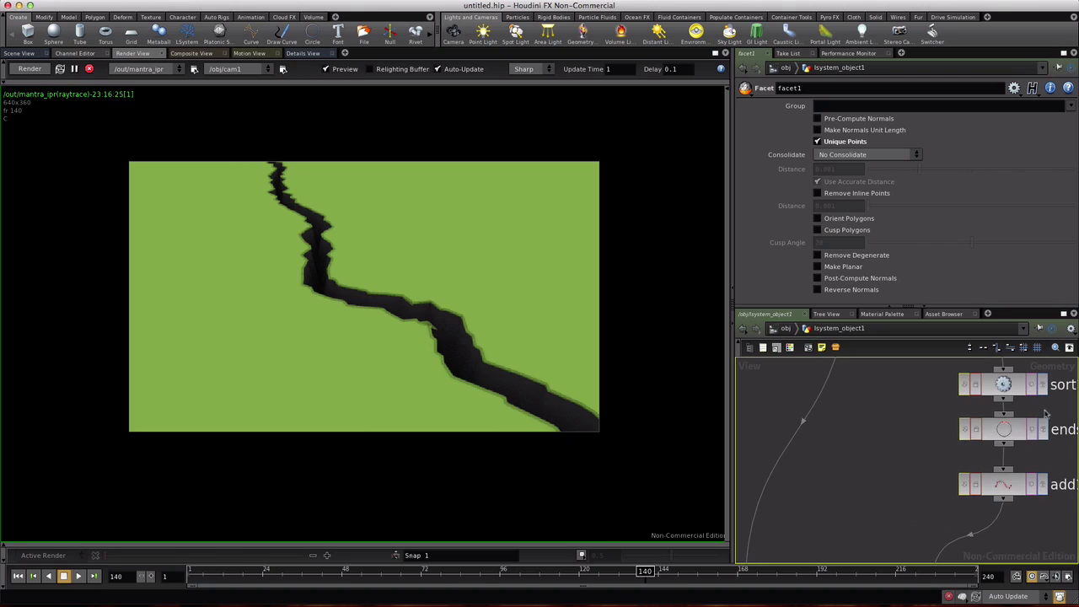
{"action": "middle_click_drag", "start_coordinate": [1057, 406], "coordinate": [963, 416]}
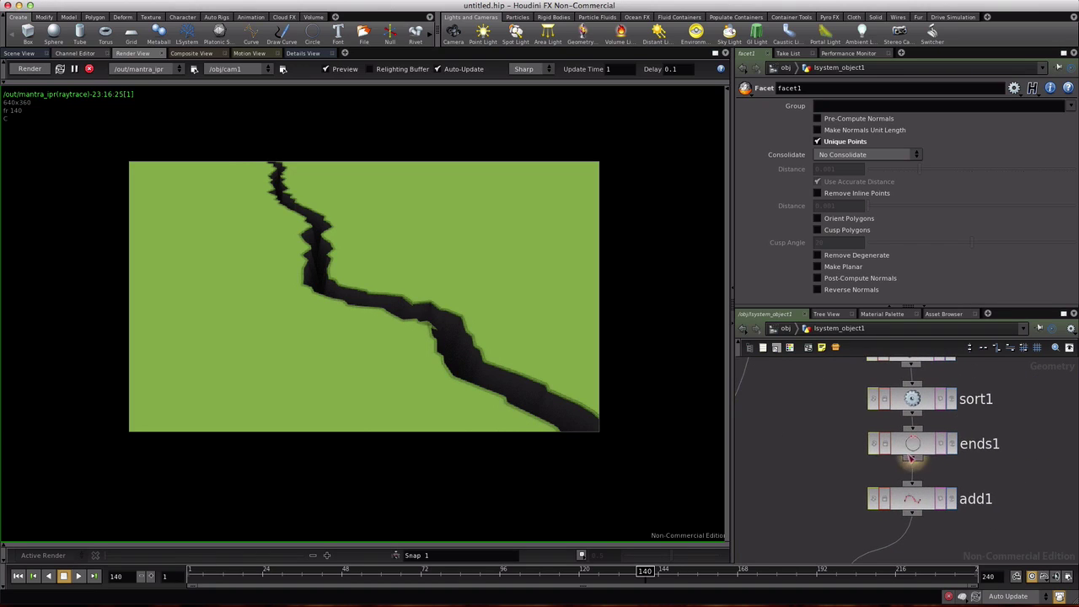
{"action": "middle_click_drag", "start_coordinate": [914, 443], "coordinate": [978, 413]}
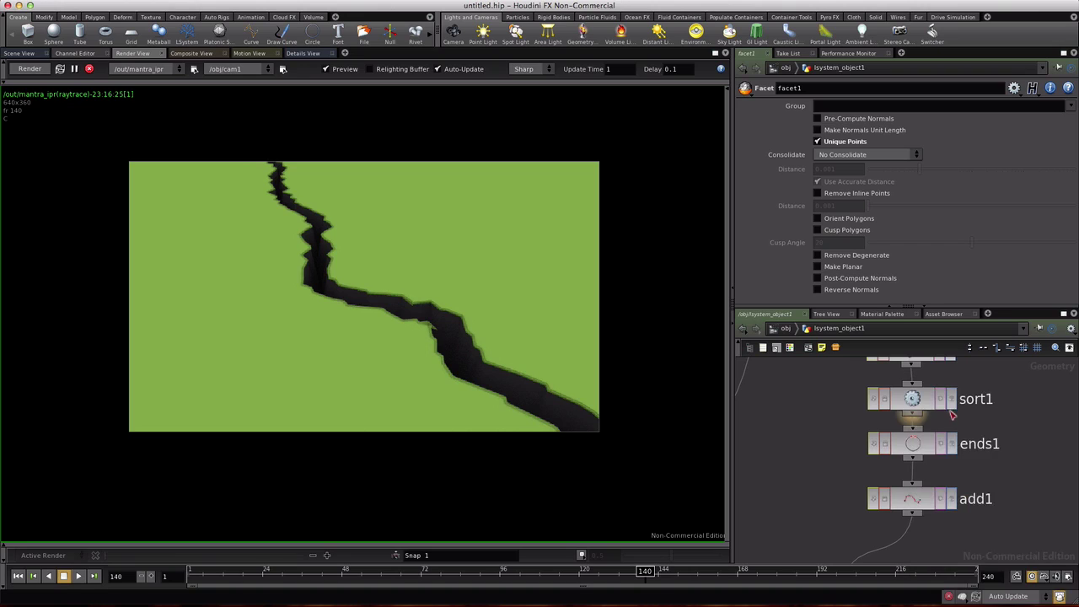
{"action": "key", "text": "Tab"}
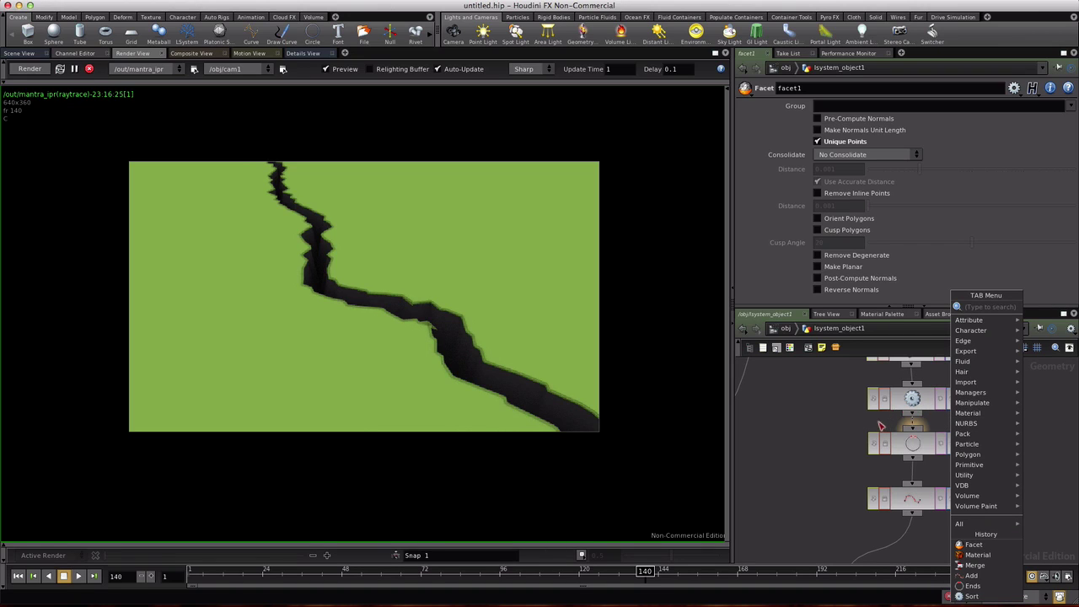
{"action": "key", "text": "Escape"}
Inspect the add1 node's point and primitive counts
{"action": "left_click", "coordinate": [910, 496]}
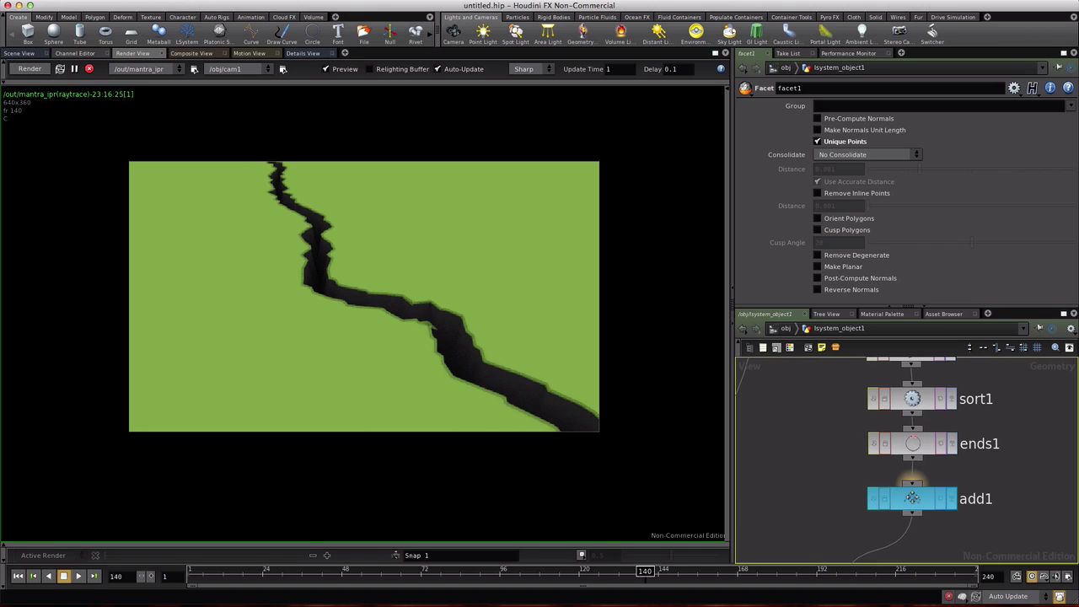
{"action": "left_click_drag", "start_coordinate": [912, 428], "coordinate": [812, 460]}
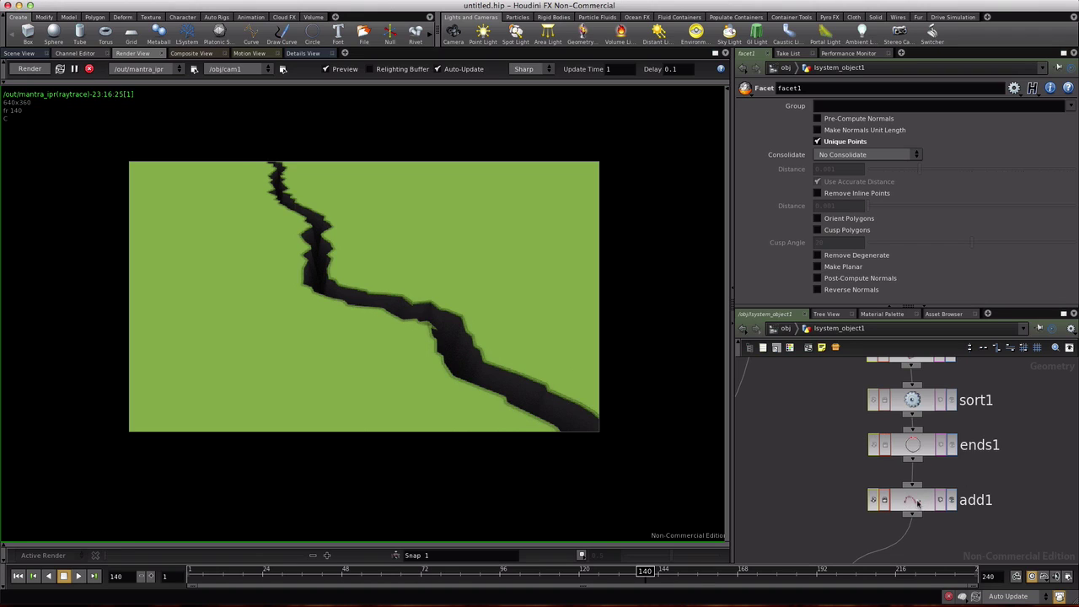
{"action": "middle_click", "coordinate": [915, 501]}
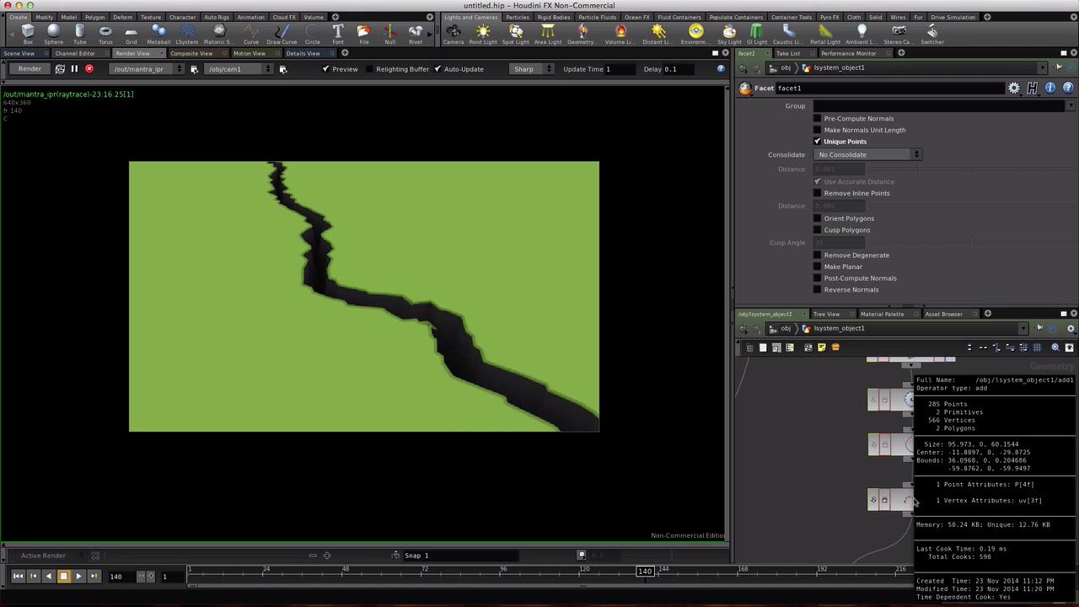
{"action": "middle_click_drag", "start_coordinate": [915, 500], "coordinate": [974, 499]}
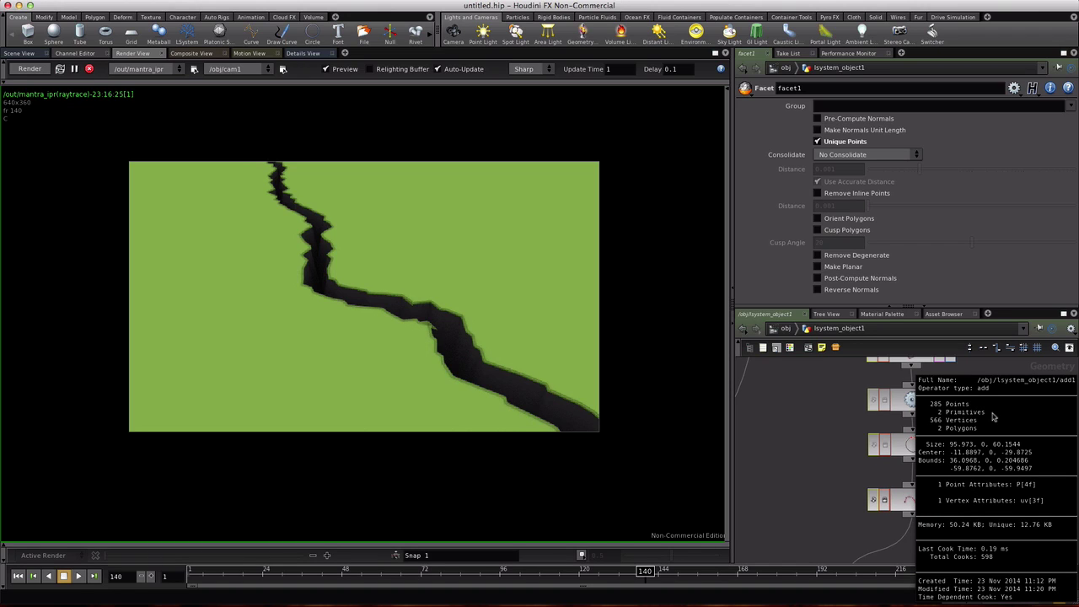
{"action": "middle_click_drag", "start_coordinate": [993, 417], "coordinate": [983, 435]}
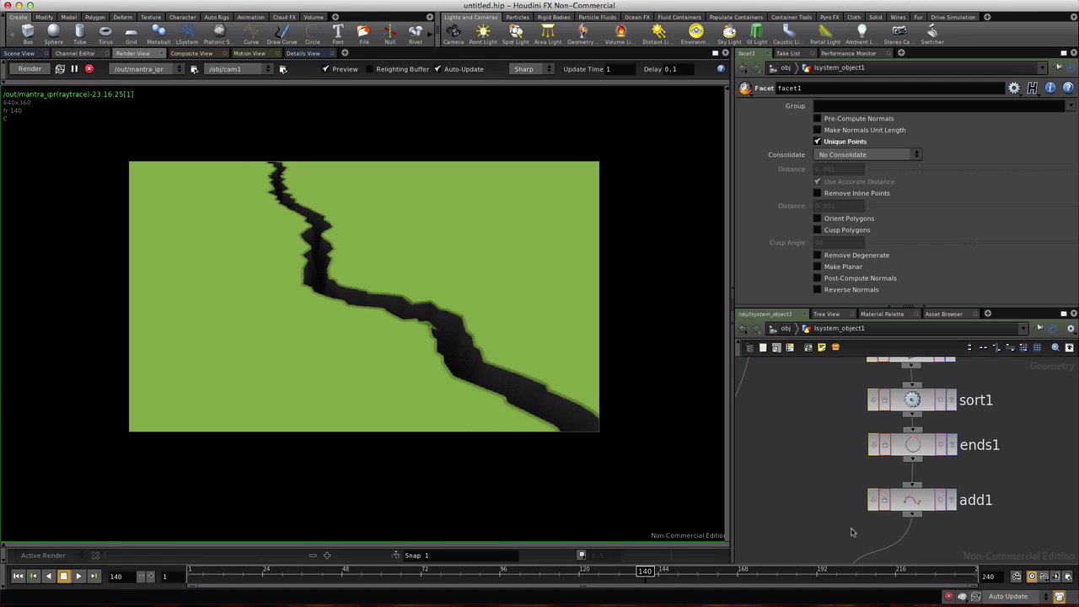
Add a Delete node under add1
{"action": "key", "text": "Tab"}
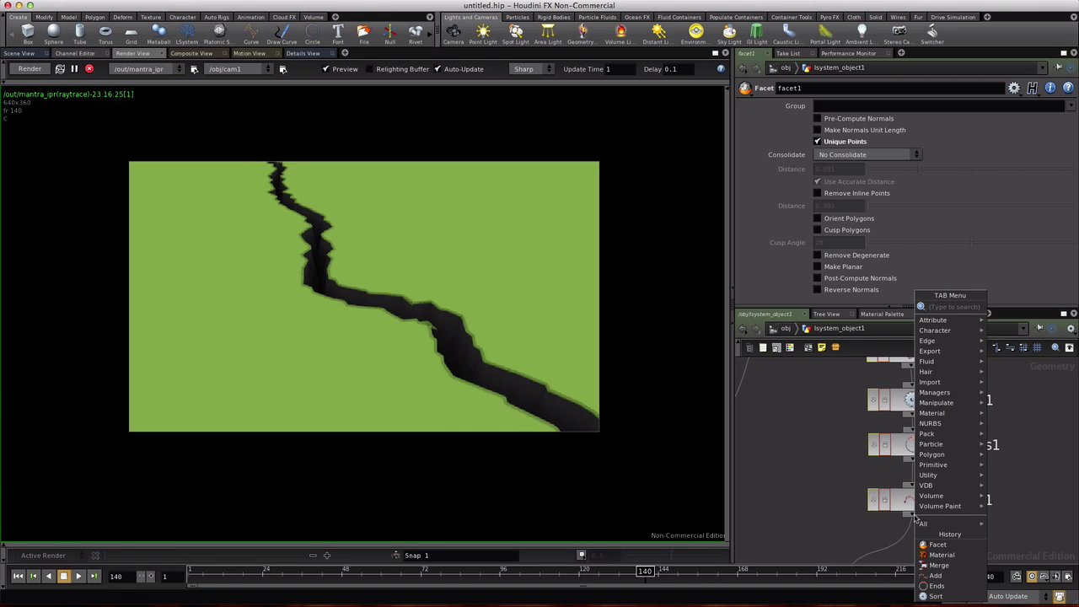
{"action": "type", "text": "Delete"}
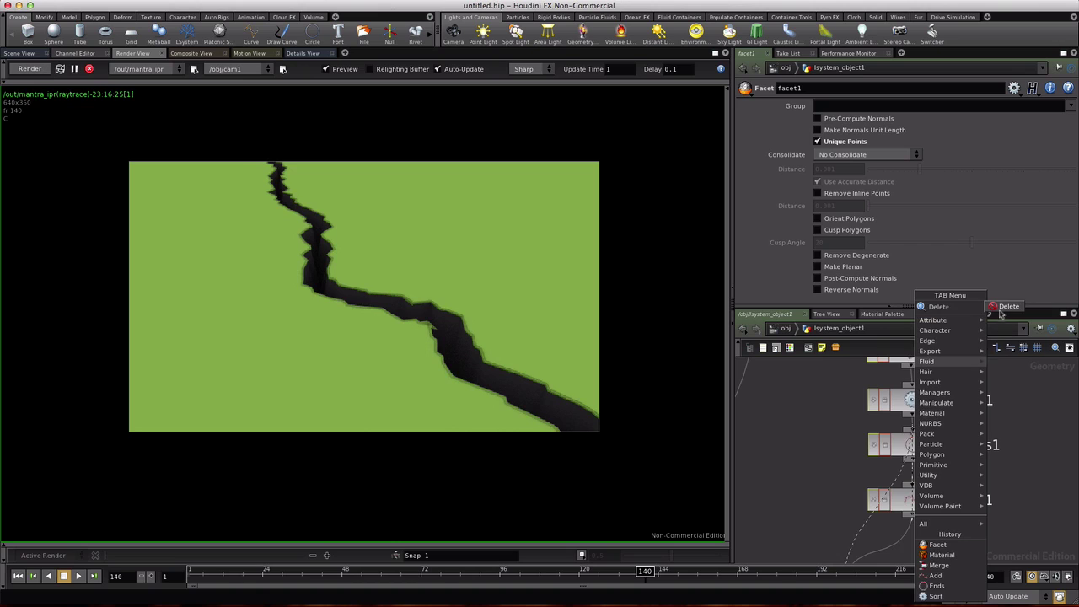
{"action": "key", "text": "Return"}
Place delete1 below add1 and set its Group to 0, briefly testing group 1
{"action": "left_click", "coordinate": [887, 548]}
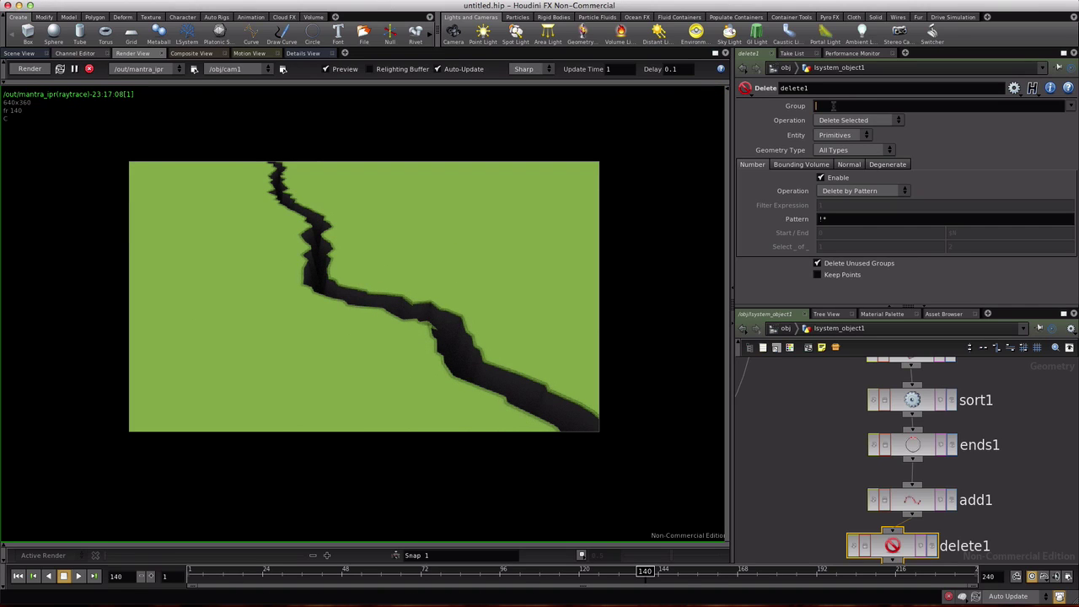
{"action": "type", "text": "0"}
{"action": "key", "text": "Return"}
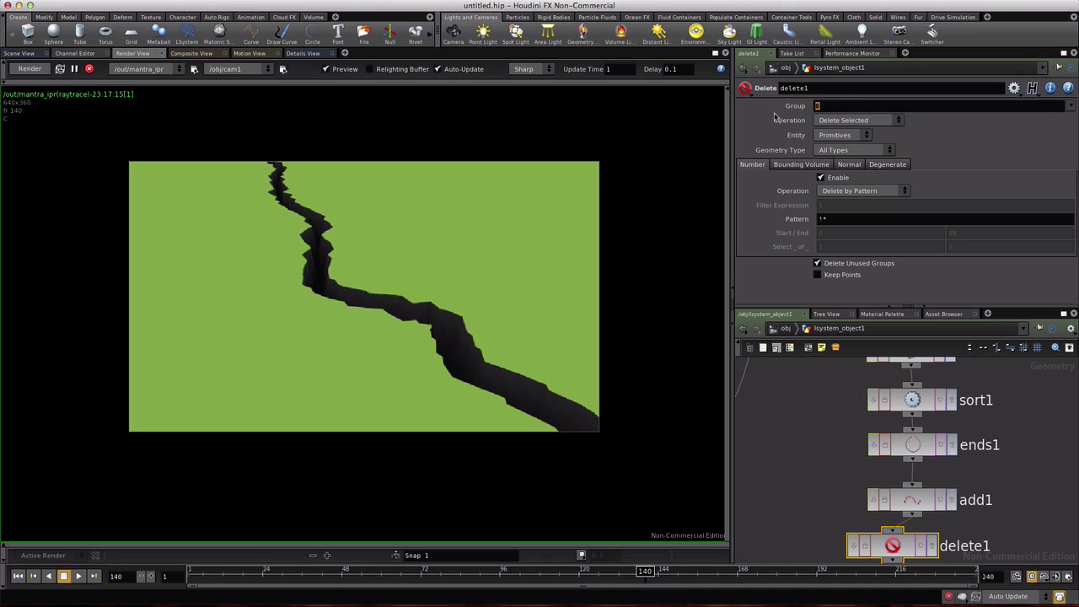
{"action": "key", "text": "Return"}
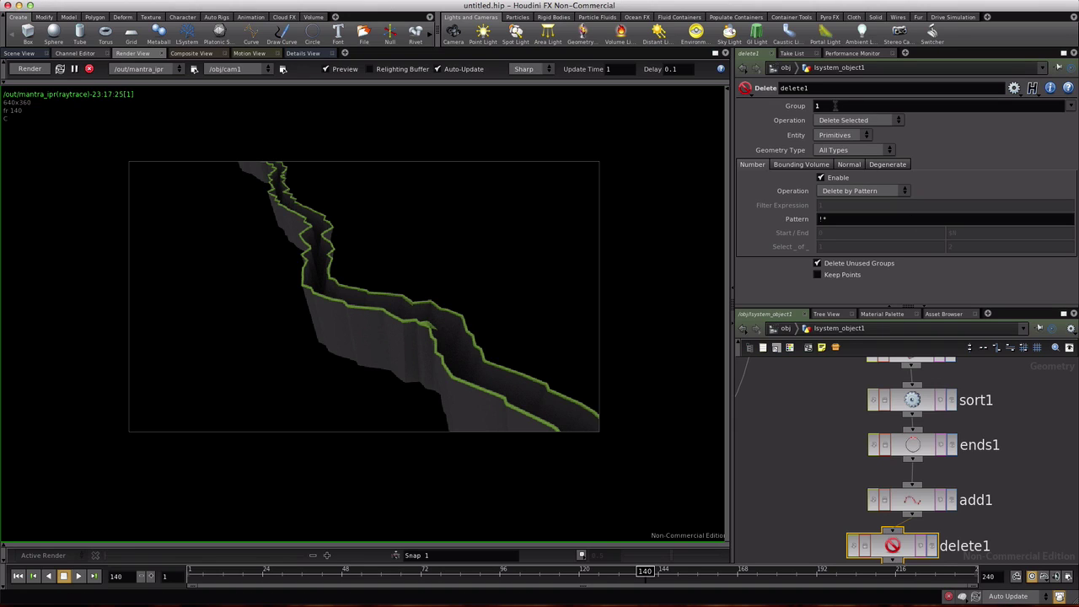
{"action": "type", "text": "0"}
{"action": "key", "text": "Return"}
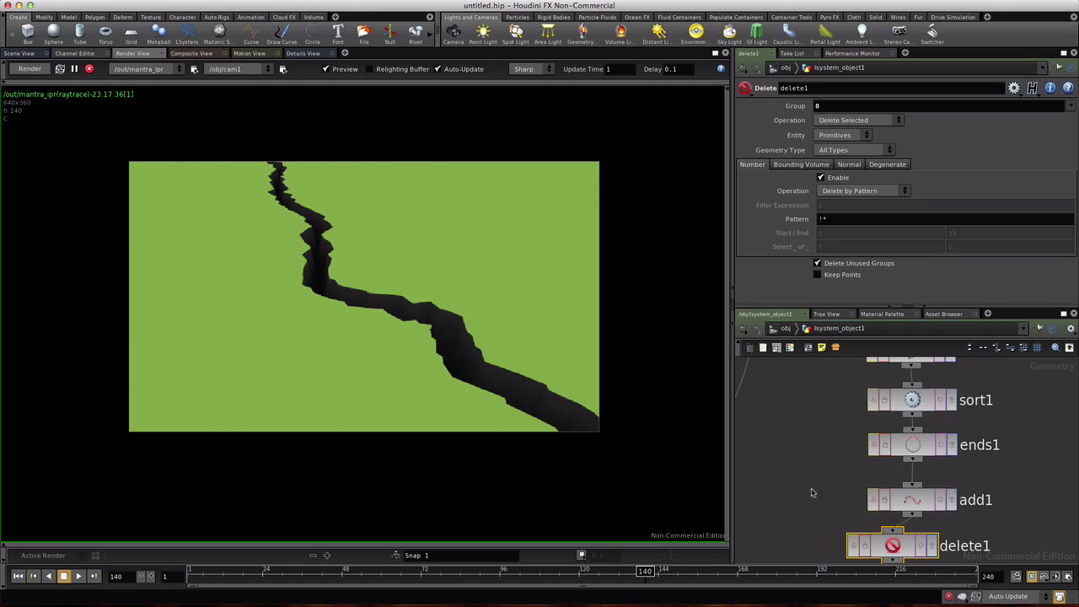
{"action": "scroll", "coordinate": [812, 493], "scroll_direction": "down", "scroll_amount": 3}
{"action": "middle_click_drag", "start_coordinate": [821, 489], "coordinate": [841, 502]}
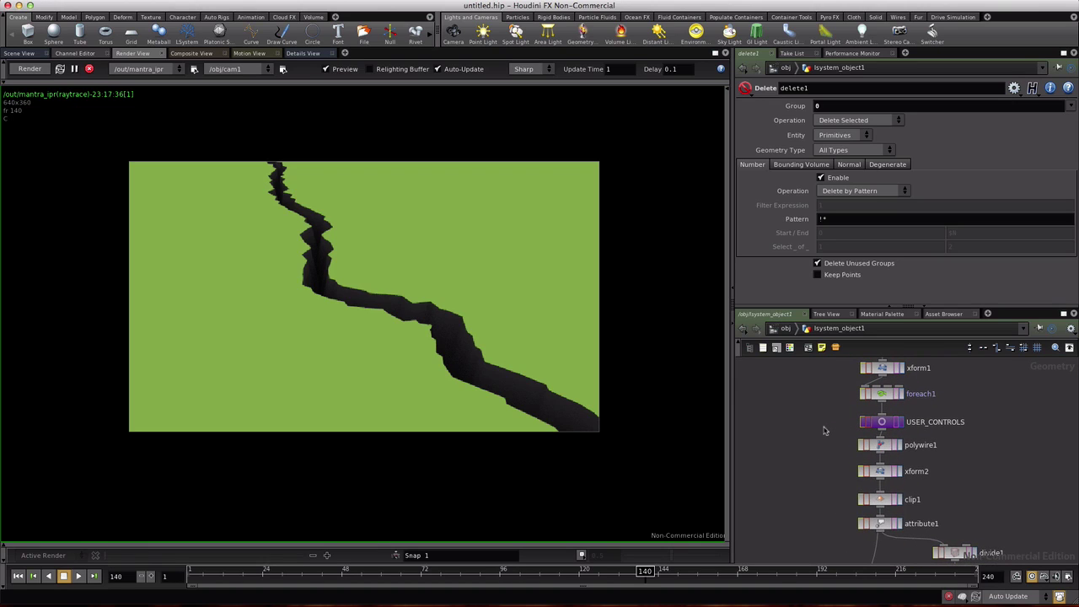
Widen the crevice in USER_CONTROLS and check the crack at frame 15
{"action": "scroll", "coordinate": [826, 435], "scroll_direction": "up", "scroll_amount": 8}
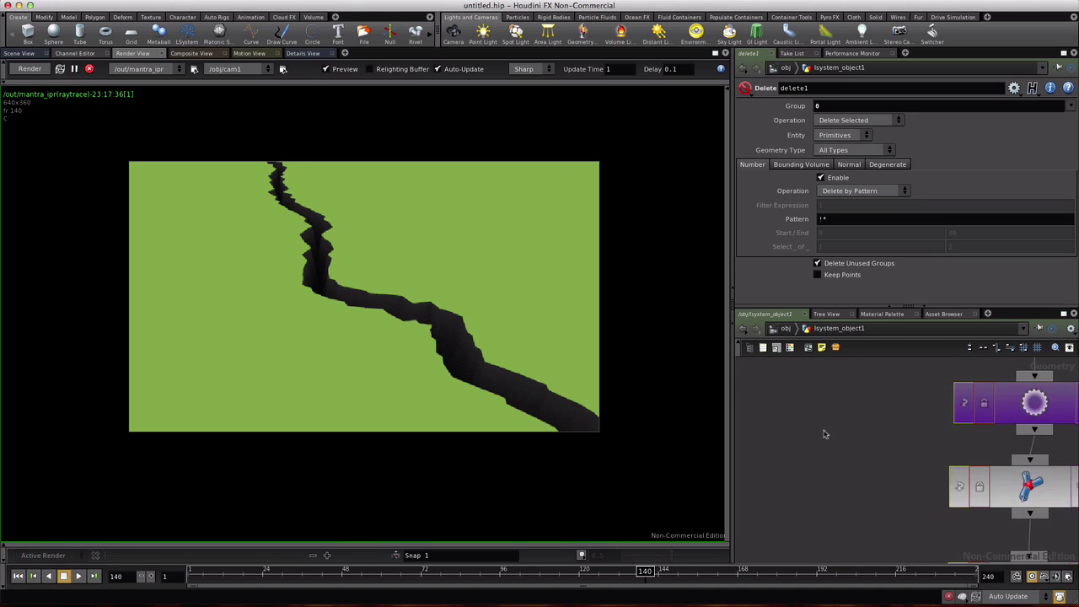
{"action": "scroll", "coordinate": [843, 435], "scroll_direction": "down", "scroll_amount": 2}
{"action": "left_click", "coordinate": [945, 411]}
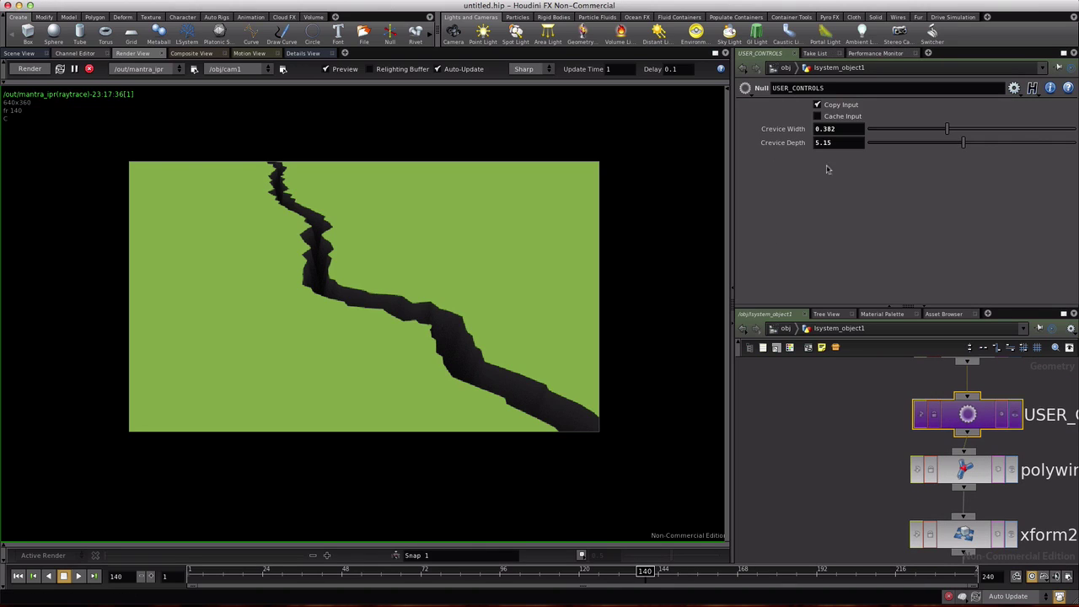
{"action": "left_click_drag", "start_coordinate": [947, 132], "coordinate": [871, 154]}
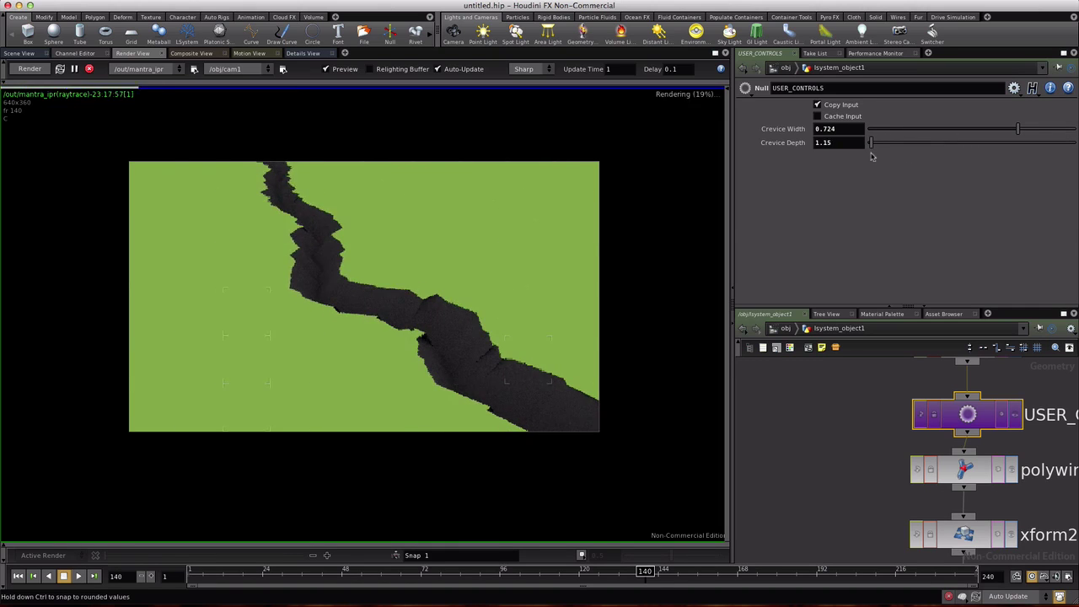
{"action": "left_click_drag", "start_coordinate": [400, 575], "coordinate": [270, 586]}
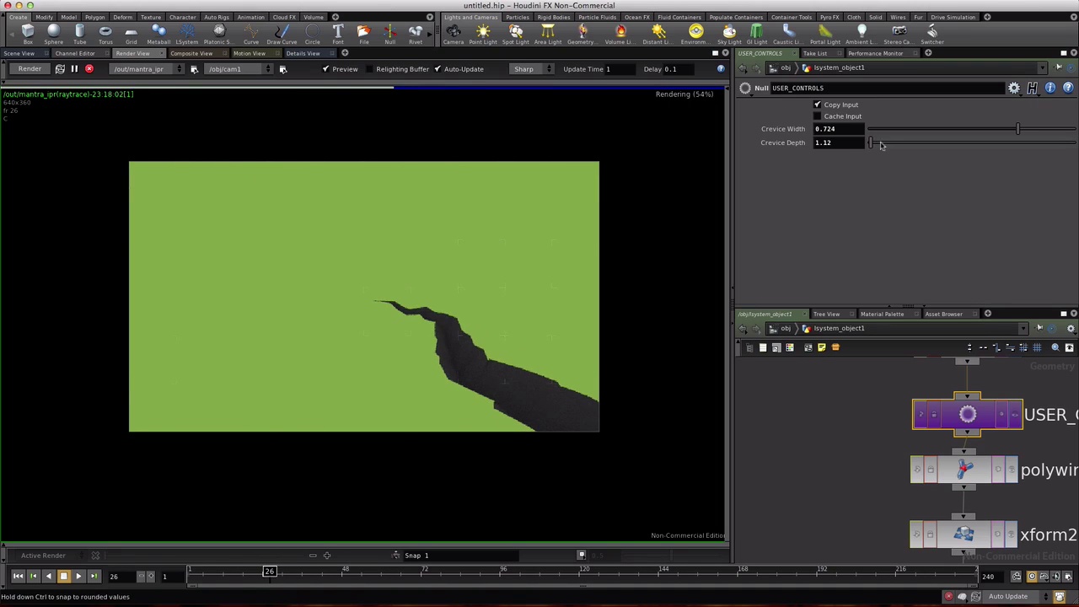
Settle on Crevice Width 0.564 and Crevice Depth 9.41, checking frames around 116
{"action": "left_click_drag", "start_coordinate": [872, 142], "coordinate": [878, 142]}
{"action": "left_click_drag", "start_coordinate": [1019, 130], "coordinate": [892, 131]}
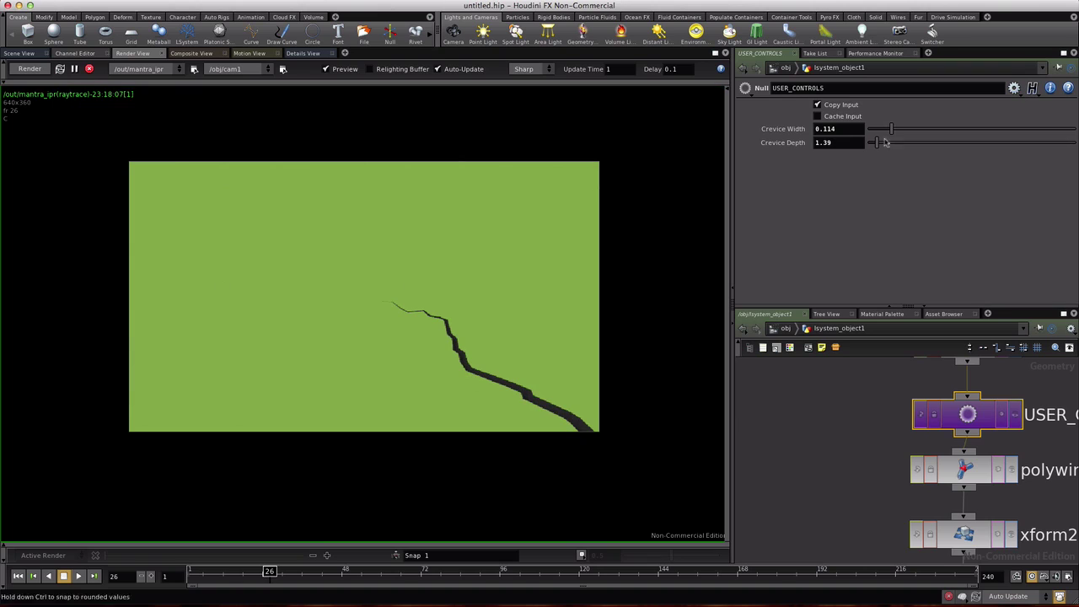
{"action": "left_click_drag", "start_coordinate": [269, 572], "coordinate": [571, 574]}
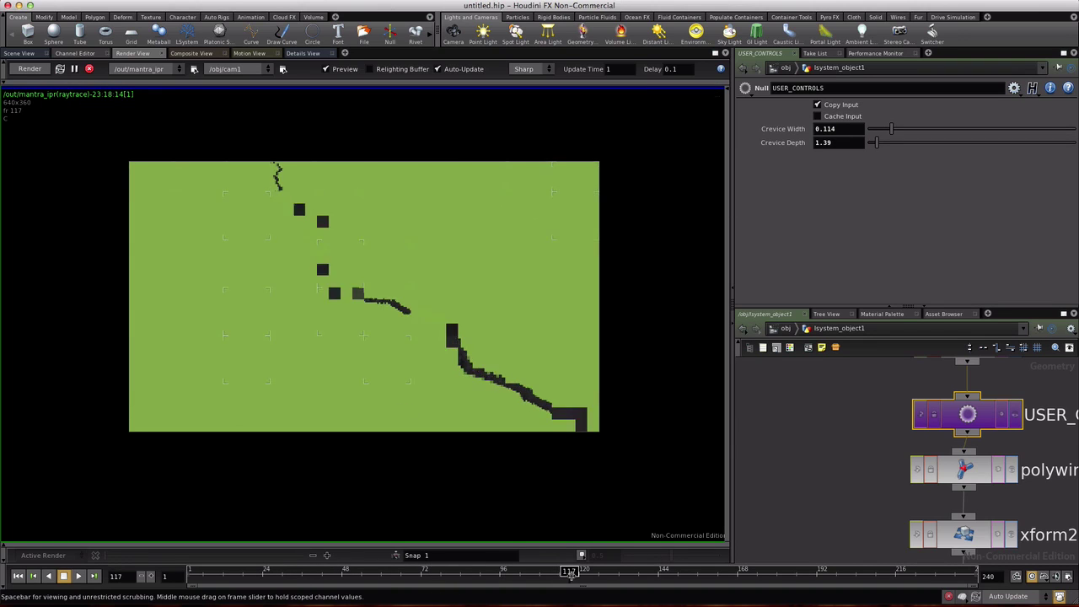
{"action": "left_click_drag", "start_coordinate": [889, 127], "coordinate": [984, 131]}
{"action": "left_click_drag", "start_coordinate": [878, 152], "coordinate": [1061, 145]}
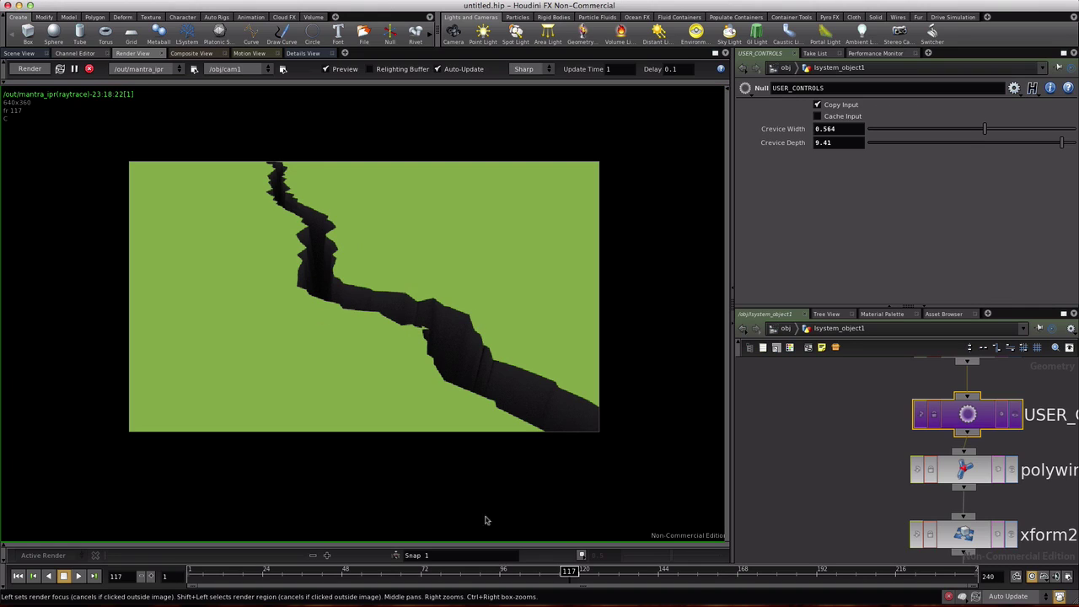
{"action": "left_click_drag", "start_coordinate": [569, 571], "coordinate": [447, 571]}
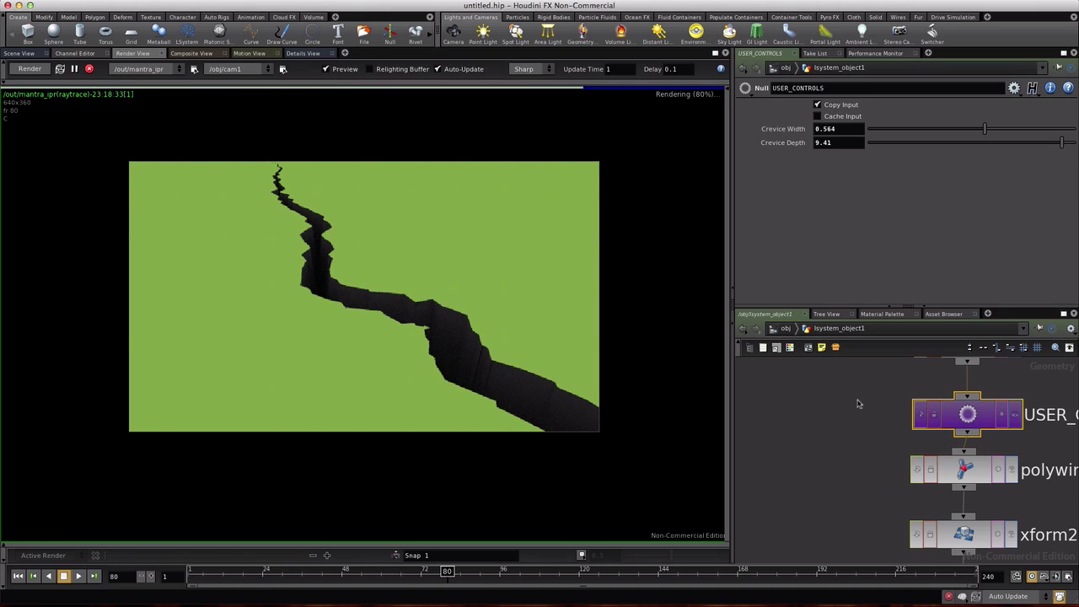
Zoom out and reframe the network editor to show all nodes
{"action": "scroll", "coordinate": [858, 404], "scroll_direction": "down", "scroll_amount": 5}
{"action": "middle_click_drag", "start_coordinate": [836, 436], "coordinate": [846, 380]}
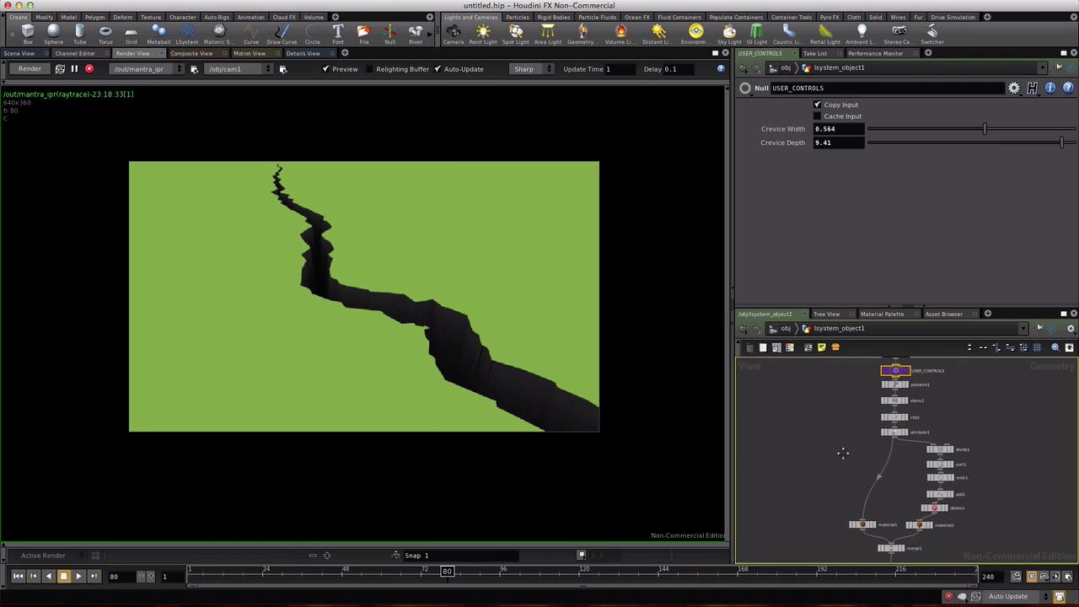
{"action": "middle_click_drag", "start_coordinate": [842, 454], "coordinate": [843, 467]}
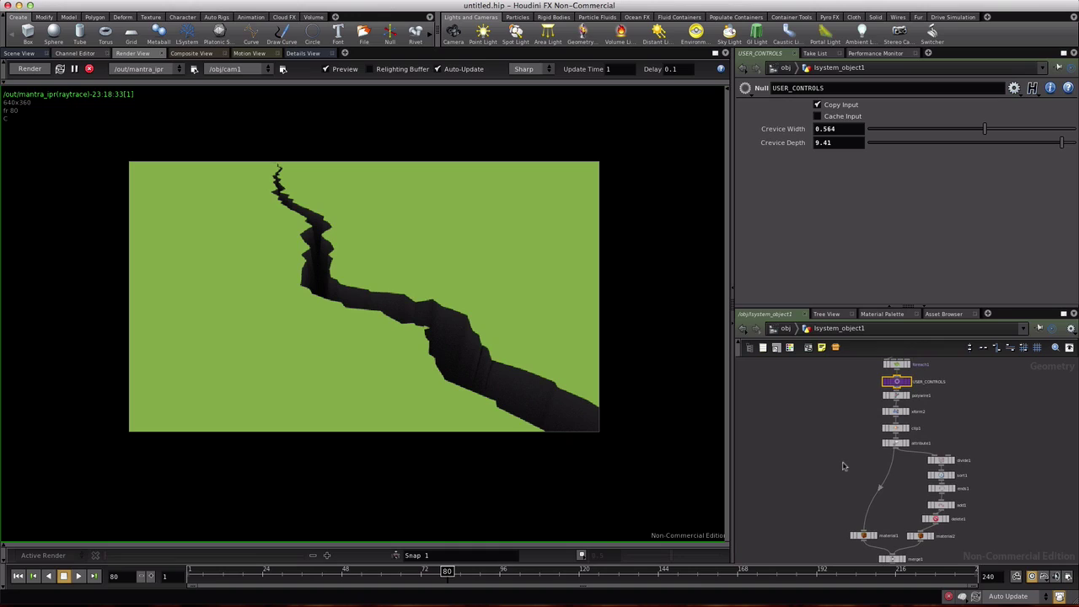